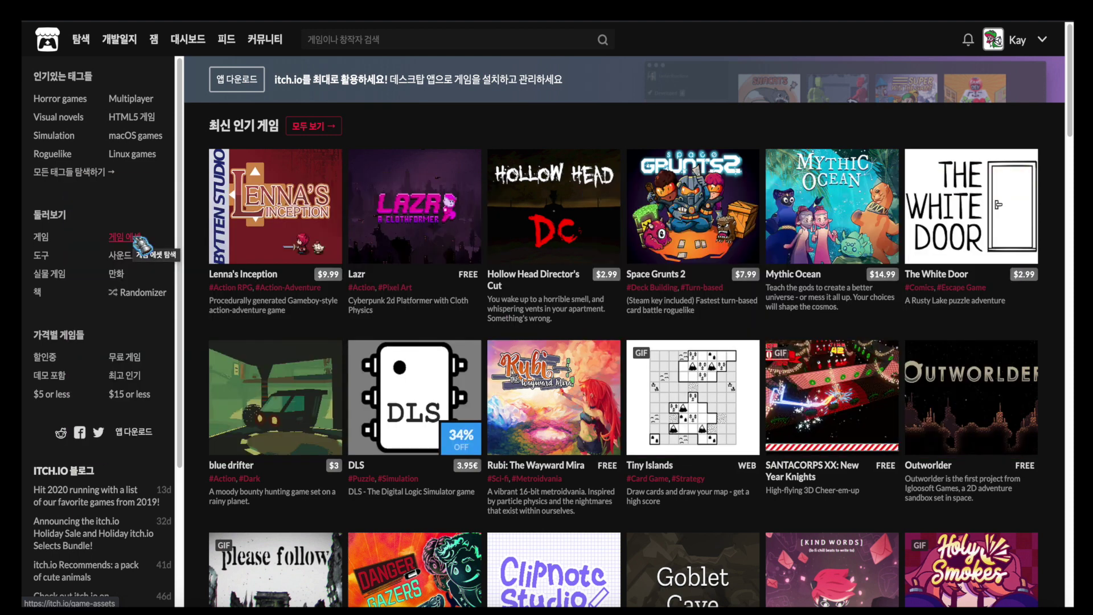
Filter itch.io game assets by the Platformer tag and scroll to Simple Platformer Pixel Assets.
left_click(142, 245)
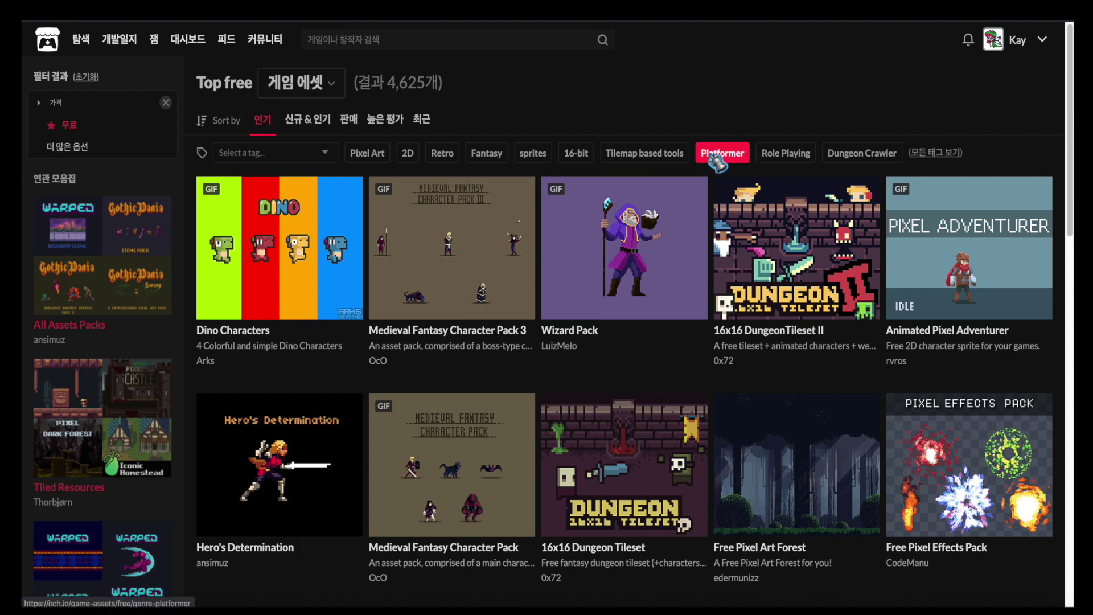
left_click(716, 159)
scroll(741, 390, "down", 6)
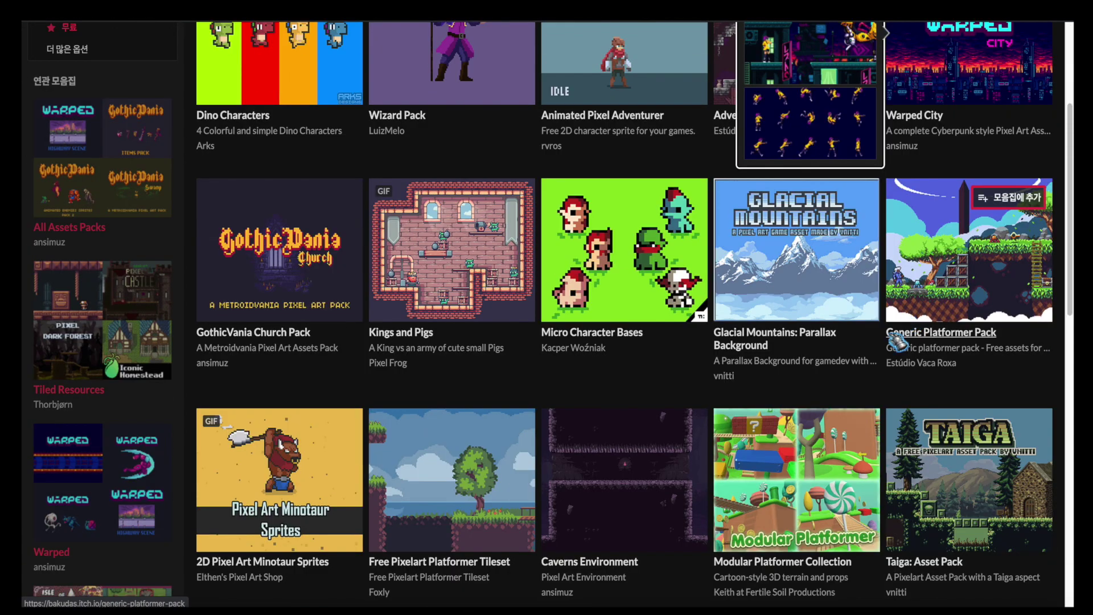
scroll(671, 421, "down", 5)
scroll(672, 421, "down", 8)
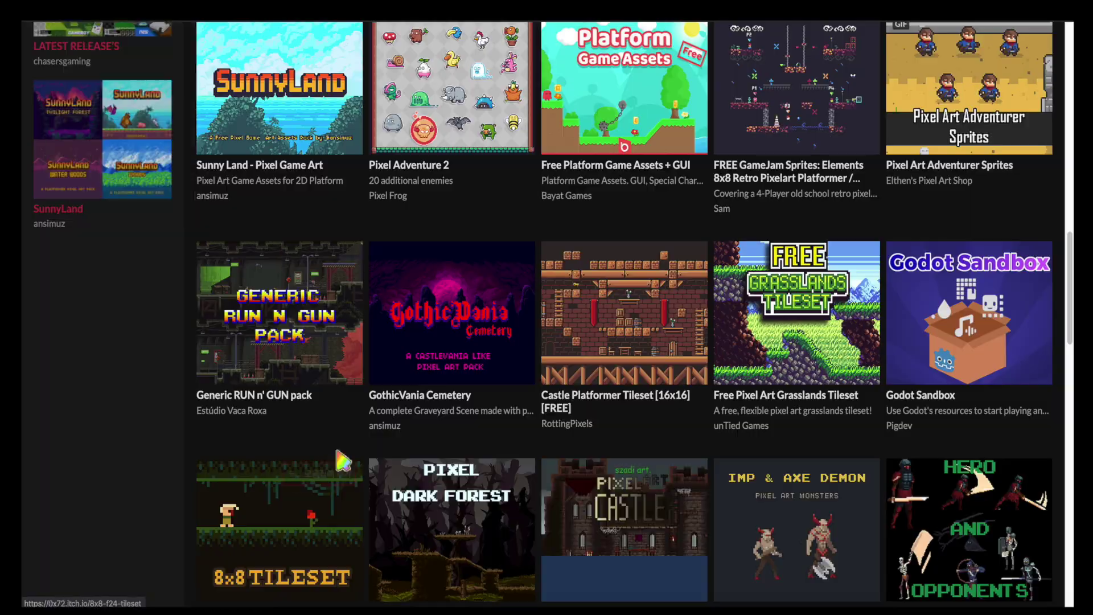
scroll(672, 421, "down", 5)
scroll(671, 421, "down", 5)
scroll(683, 415, "down", 6)
scroll(701, 405, "down", 5)
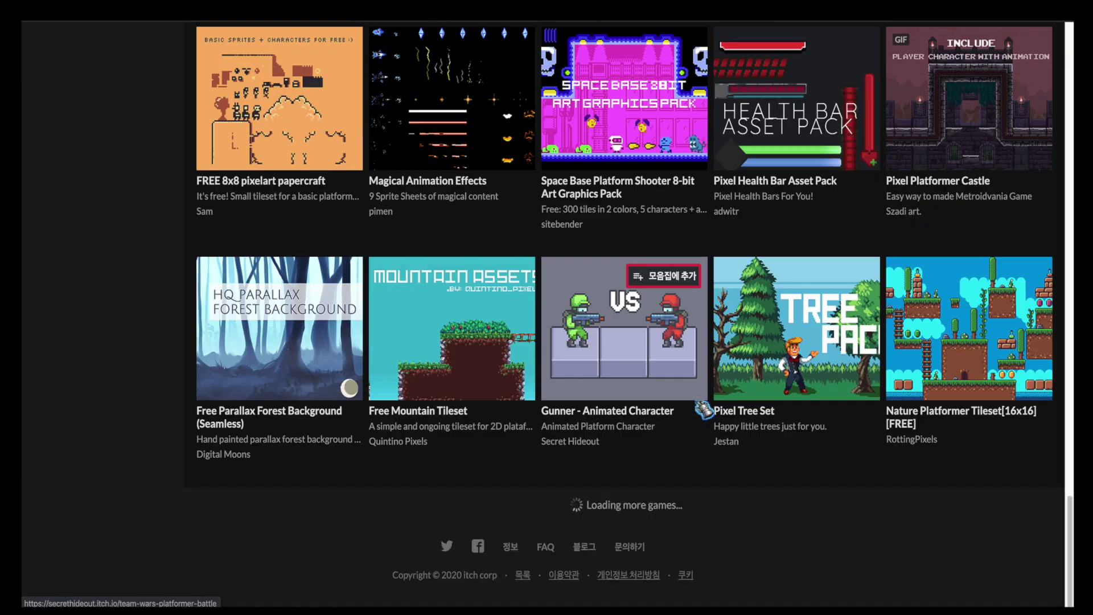
scroll(701, 409, "down", 4)
scroll(701, 408, "down", 6)
scroll(701, 409, "down", 7)
scroll(702, 408, "down", 5)
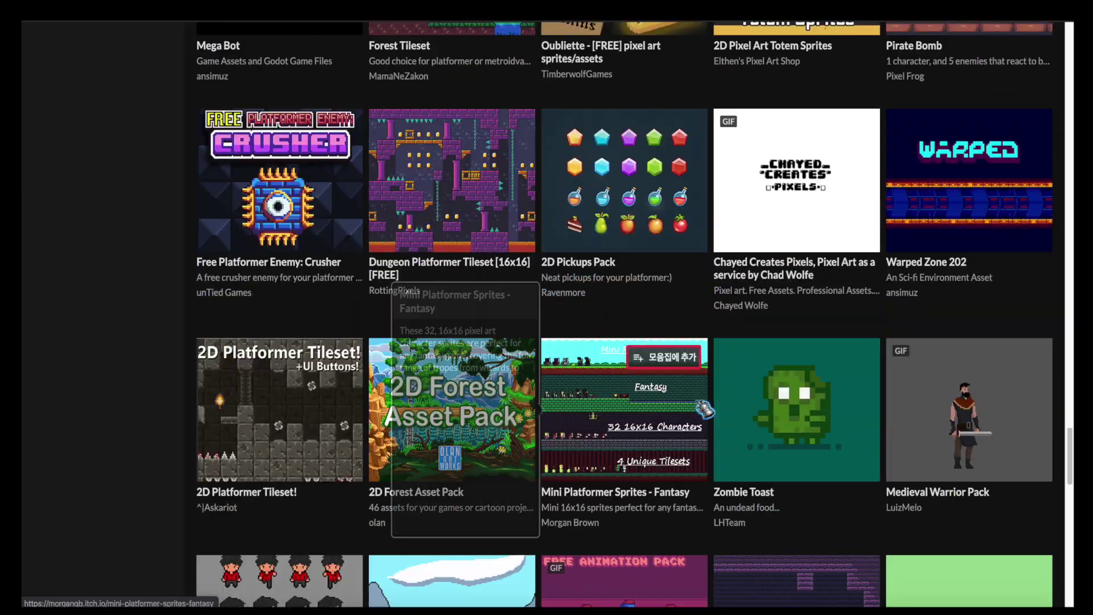
scroll(704, 408, "down", 5)
scroll(704, 409, "down", 1)
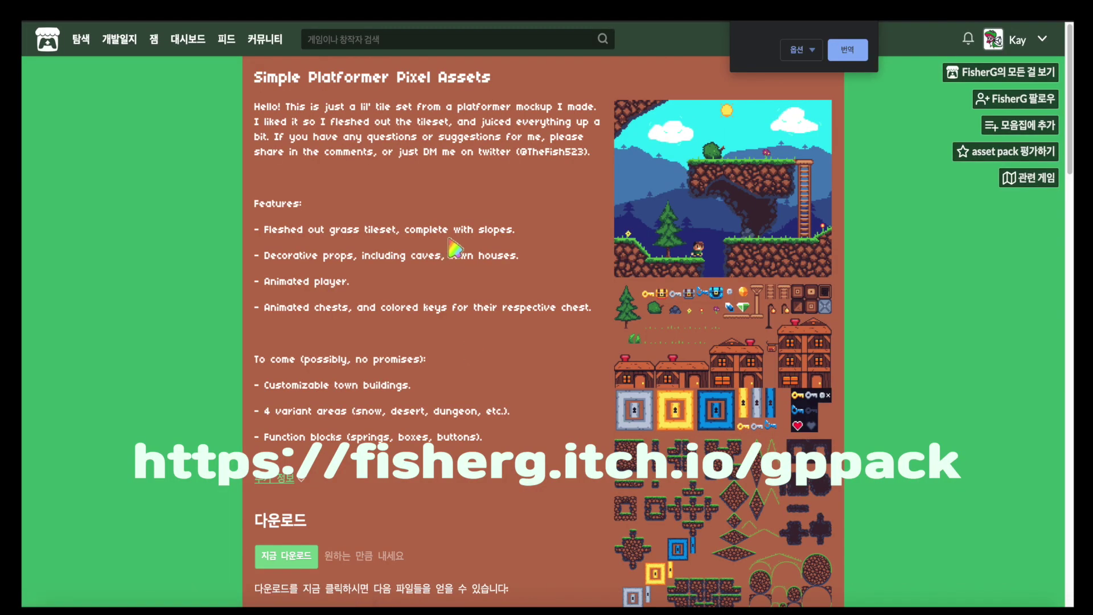
Post a 'Thanks' comment on the Simple Platformer Pixel Assets page.
scroll(893, 444, "down", 2)
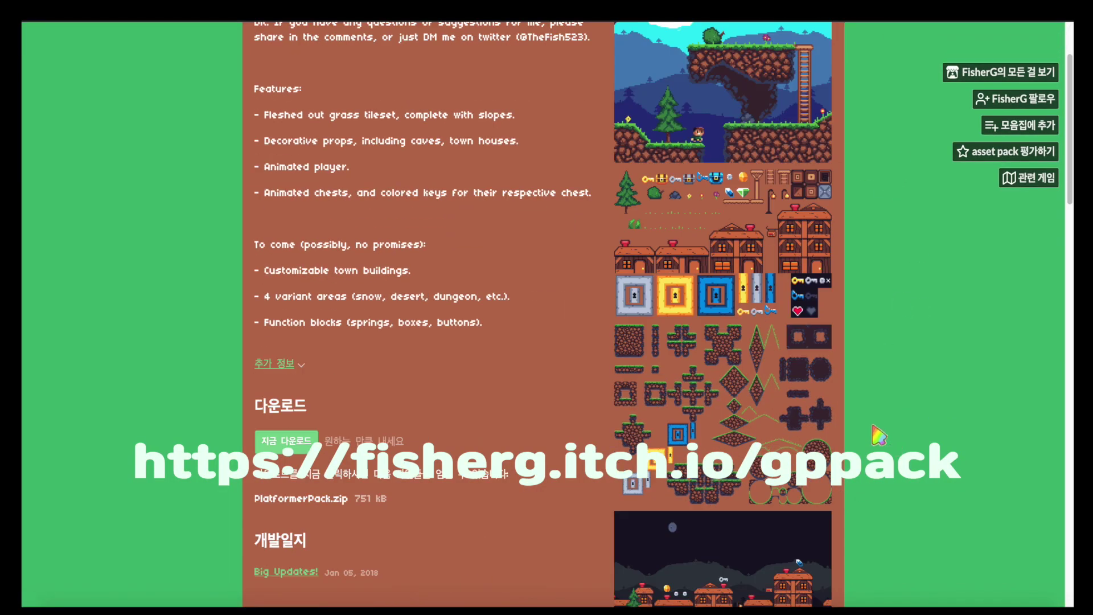
scroll(892, 444, "down", 3)
scroll(893, 444, "down", 1)
left_click(485, 418)
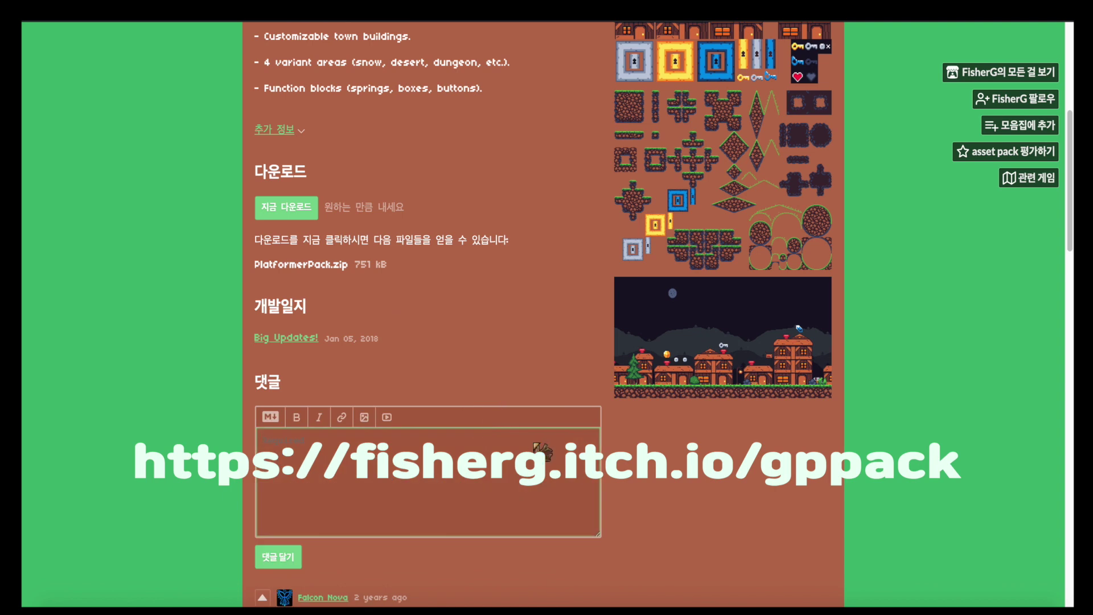
type("Thanks")
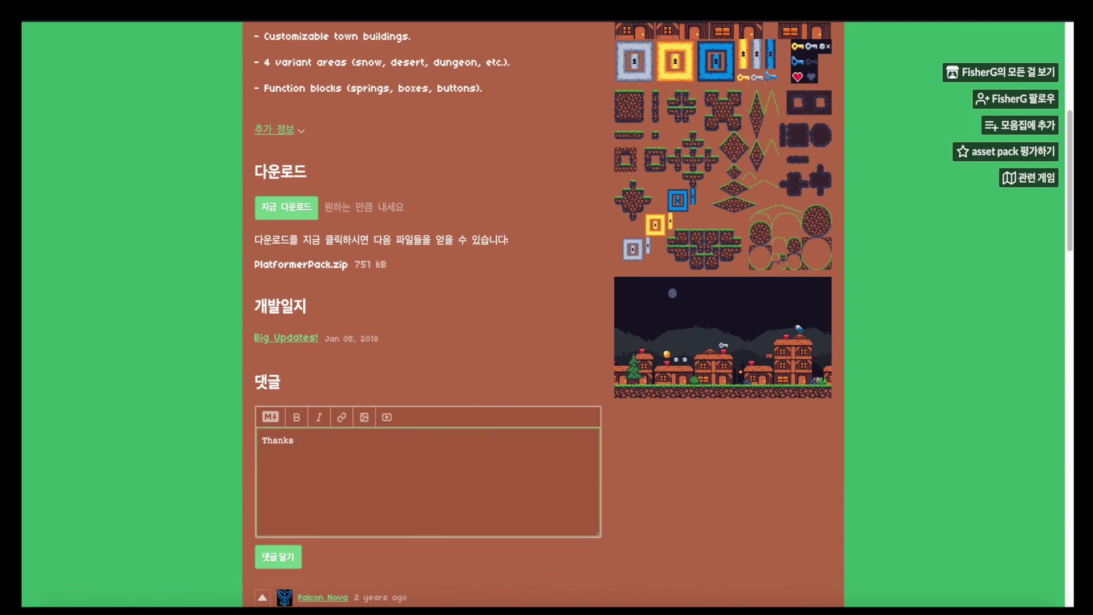
left_click(292, 562)
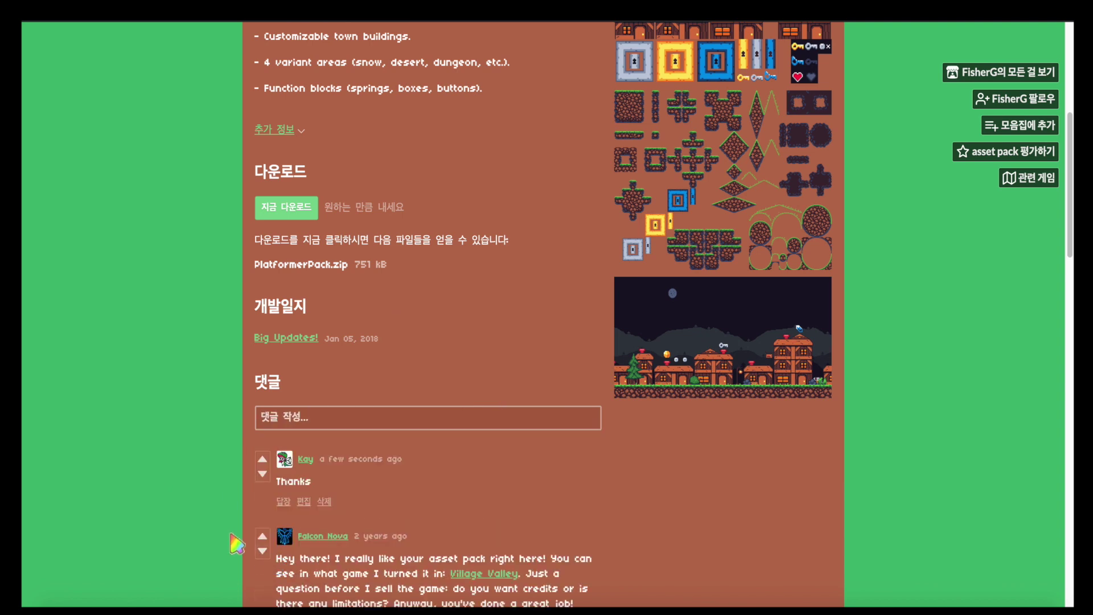
Download PlatformerPack.zip for free into the Sprite folder and hide the browser.
scroll(236, 543, "up", 4)
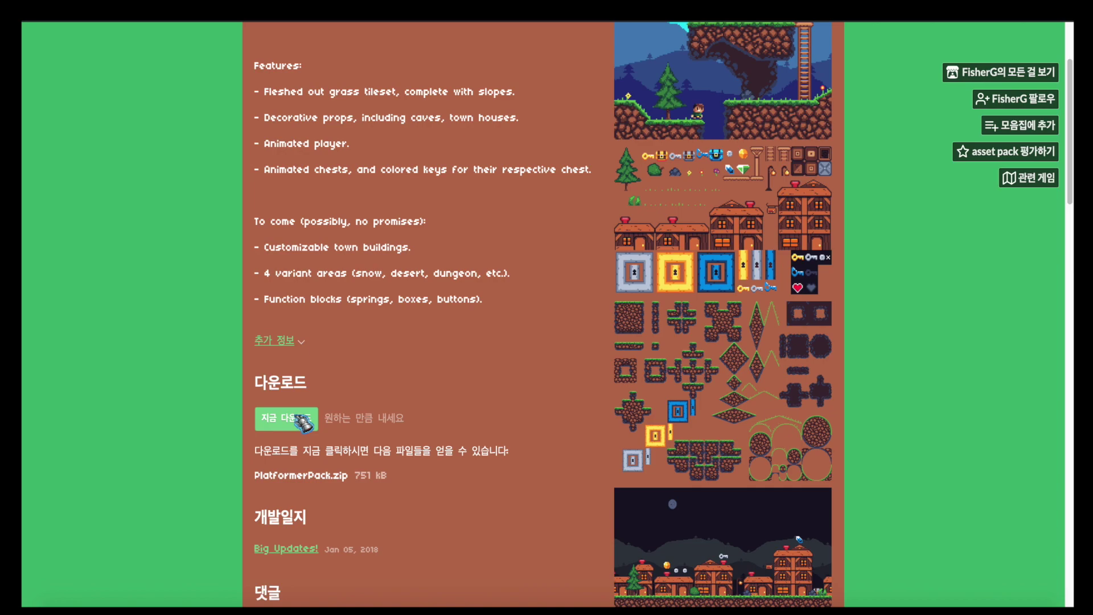
left_click(302, 422)
left_click(447, 194)
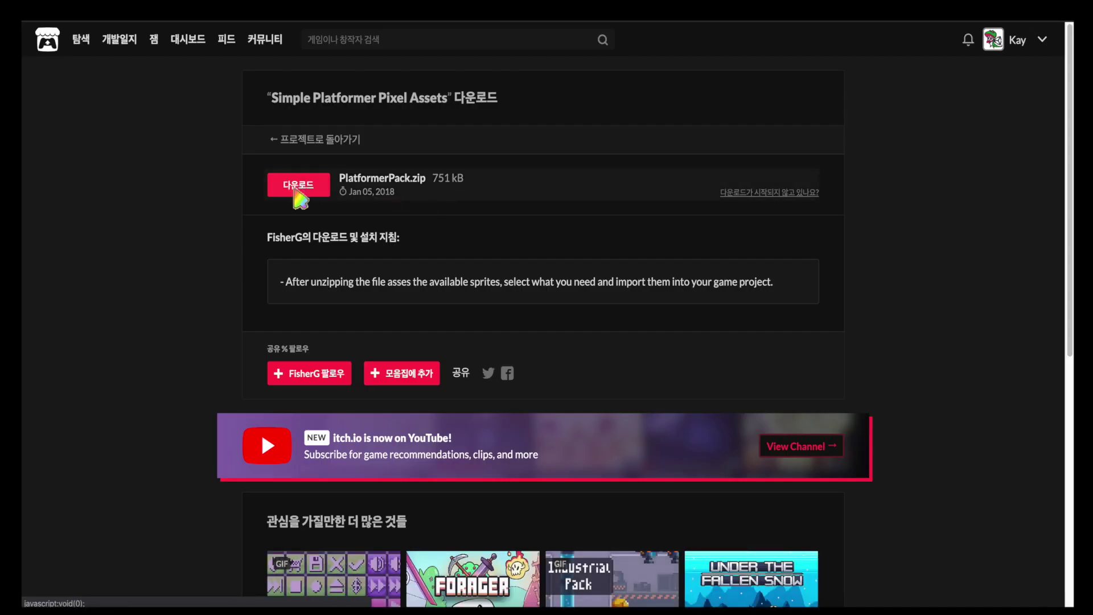
left_click(295, 190)
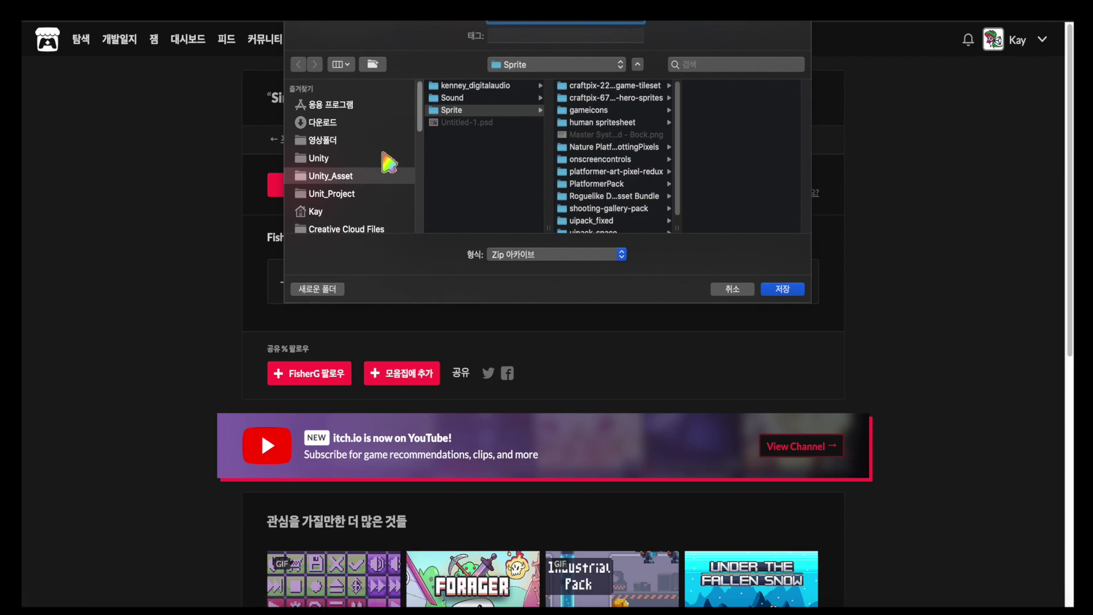
left_click(784, 289)
key("super+h")
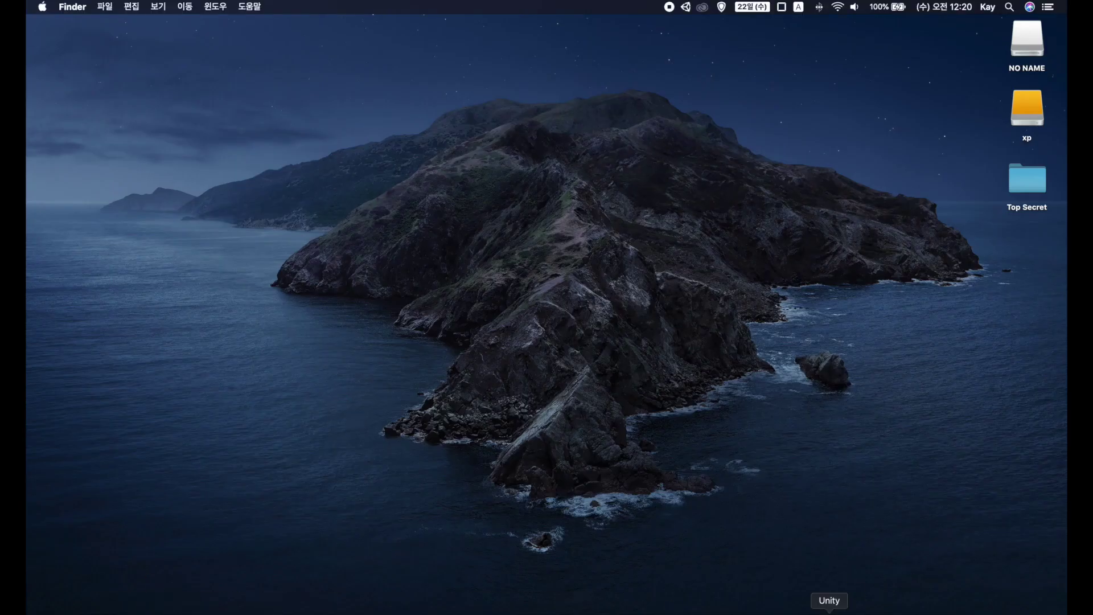
Add a Fixed Resolution 1920×1080 entry to Unity's Game view aspect list.
left_click(828, 612)
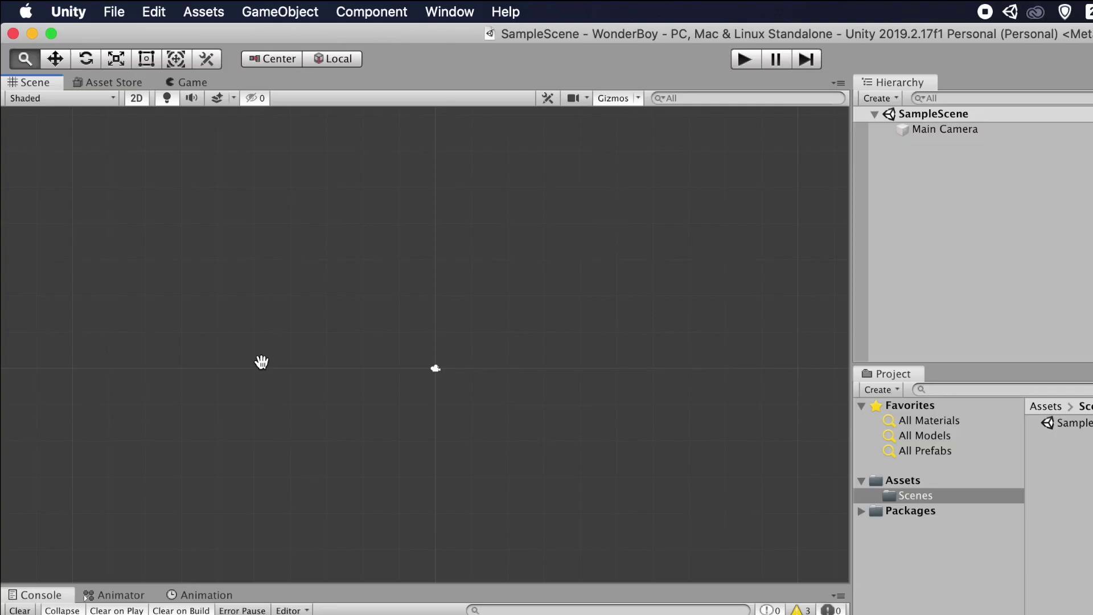
left_click(184, 83)
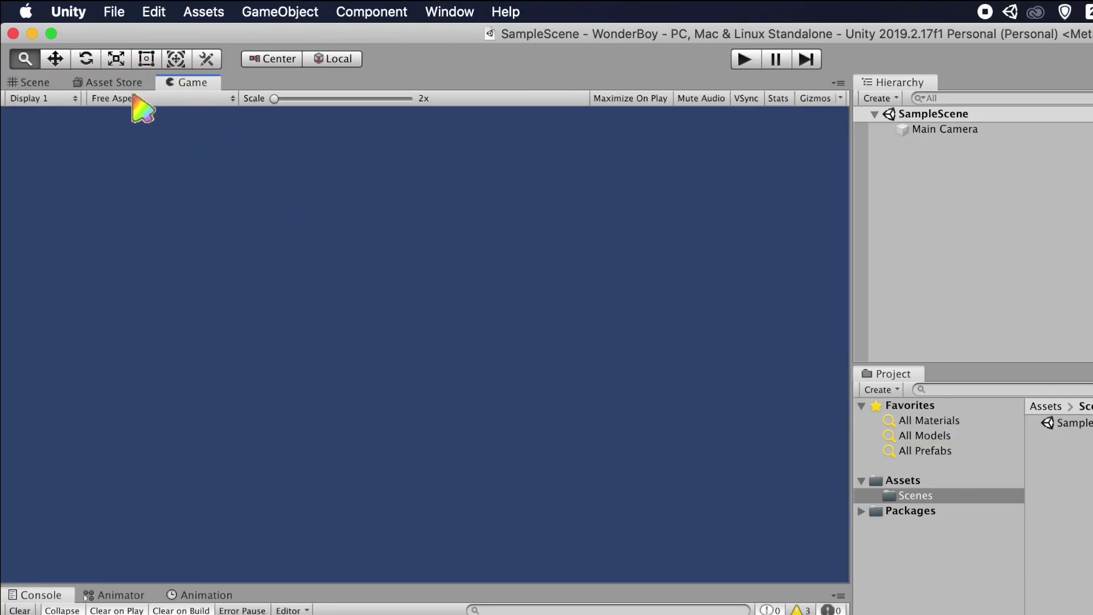
left_click(155, 98)
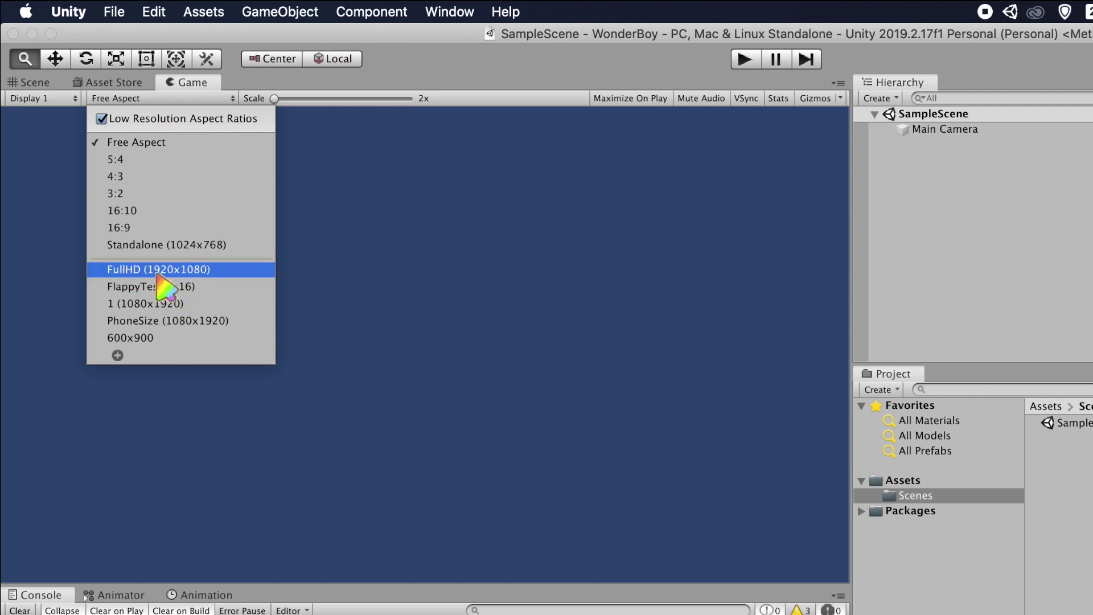
left_click(117, 354)
left_click(267, 400)
left_click(239, 417)
type("18")
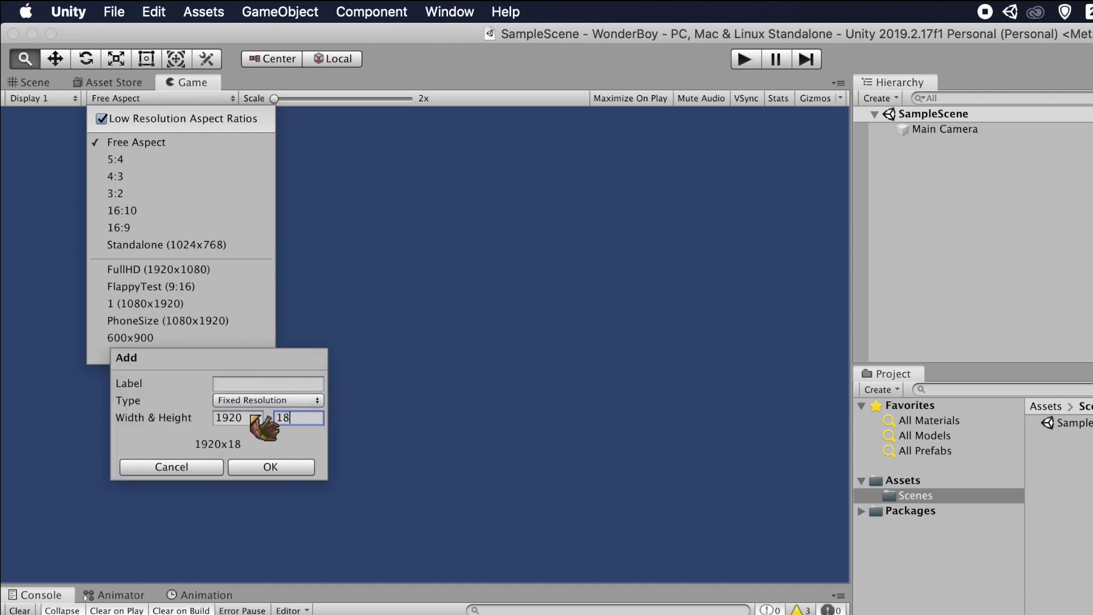
type("0")
left_click(273, 467)
Copy the wONDER_BOY animation folders into Player and import OverWorldTiles.png into Tile.
right_click(625, 313)
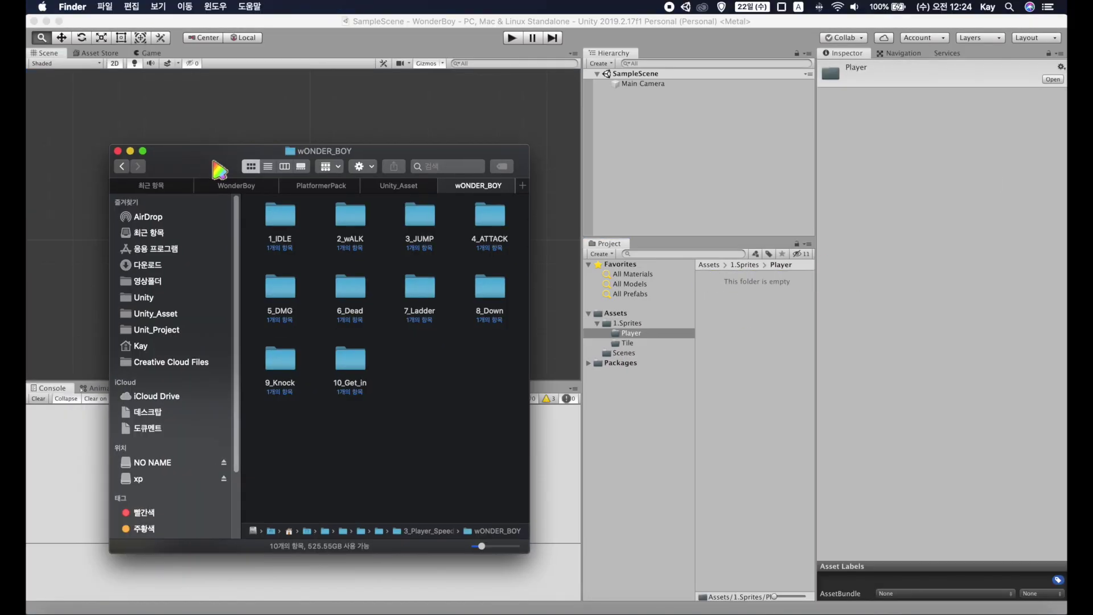
left_click_drag(503, 398, 757, 342)
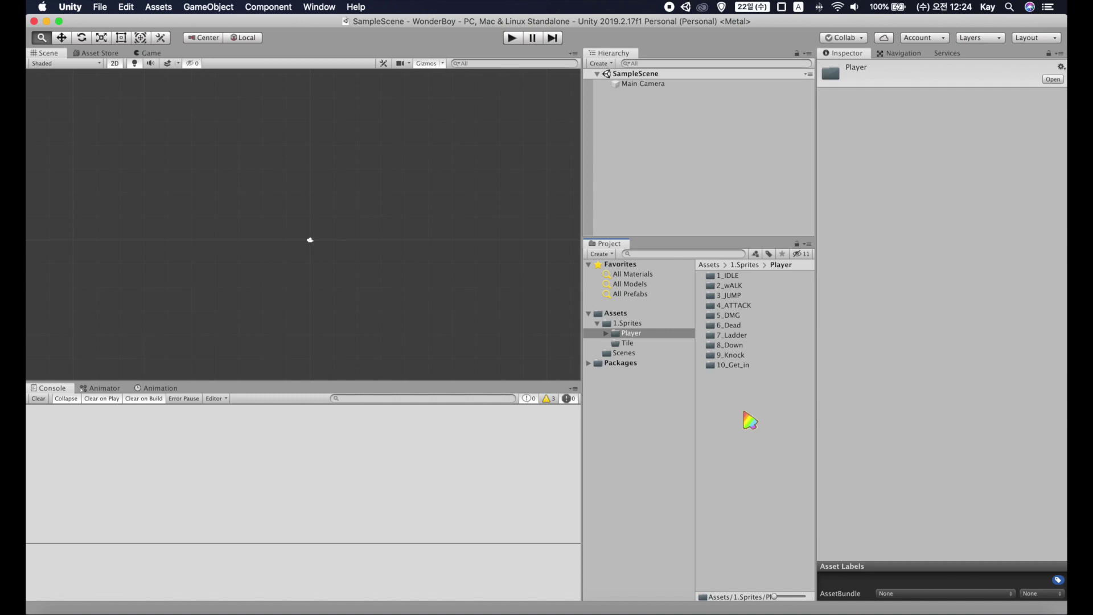
left_click(627, 343)
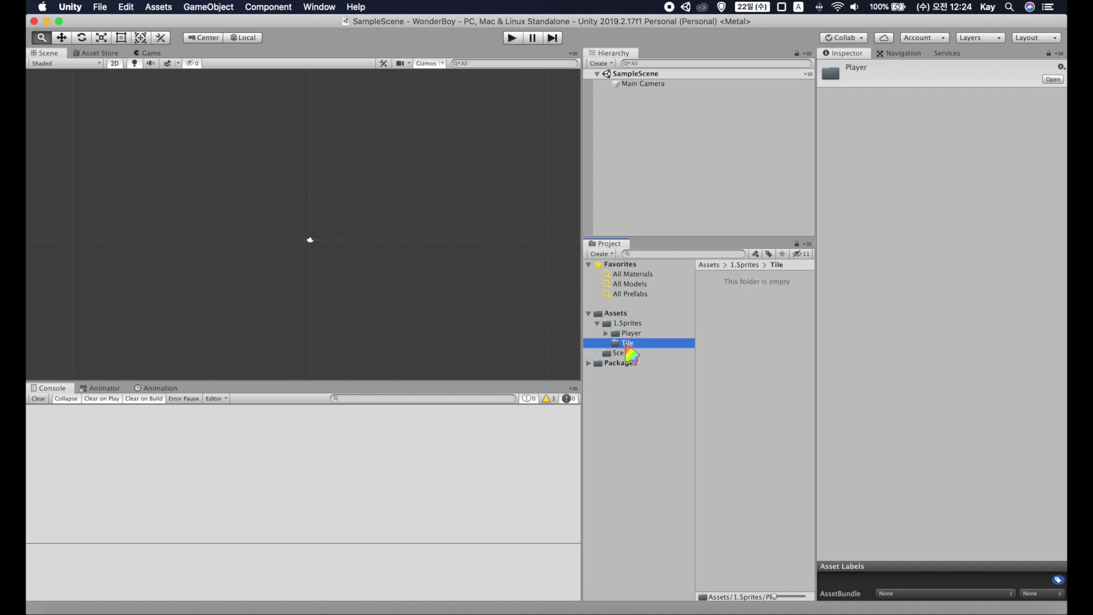
left_click_drag(284, 373, 763, 327)
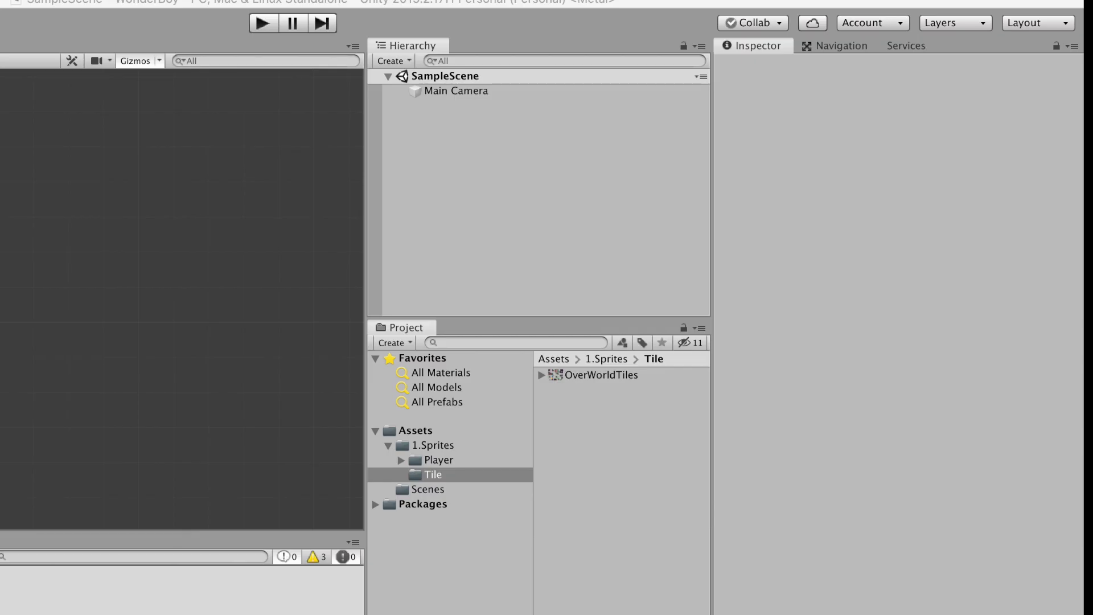
left_click(613, 375)
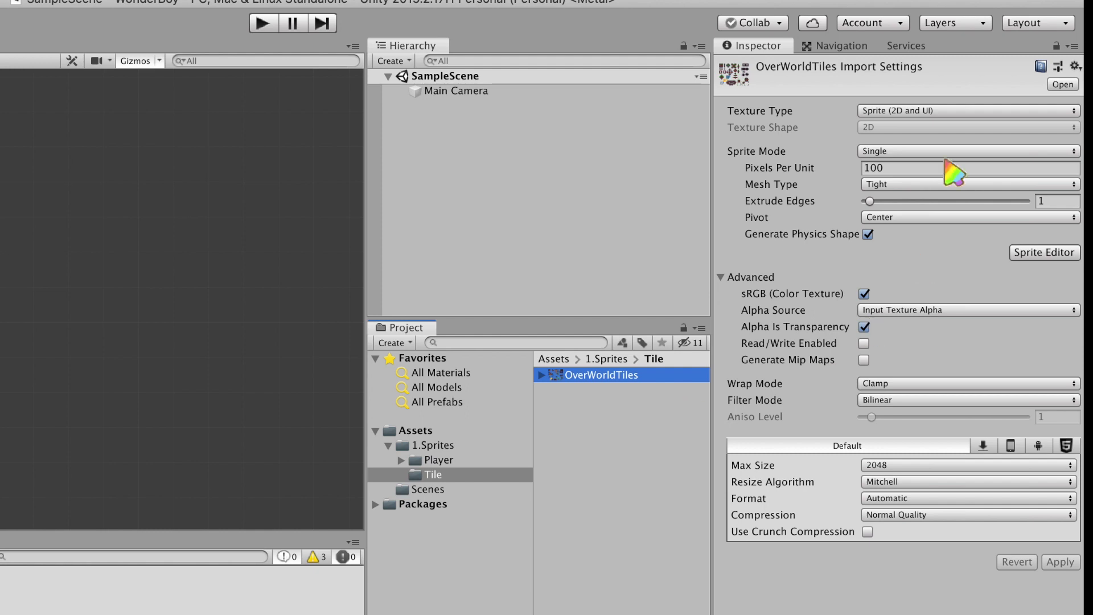
Apply Multiple sprite mode, 16 pixels per unit, Point filter and no compression to OverWorldTiles.
left_click(907, 152)
left_click(917, 168)
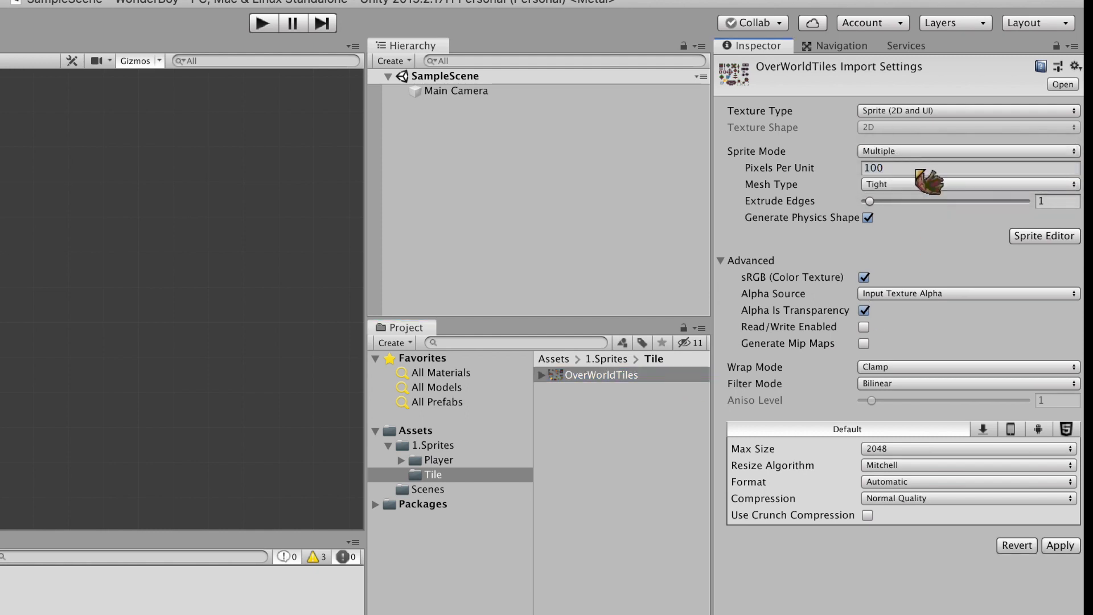
left_click(918, 170)
type("16")
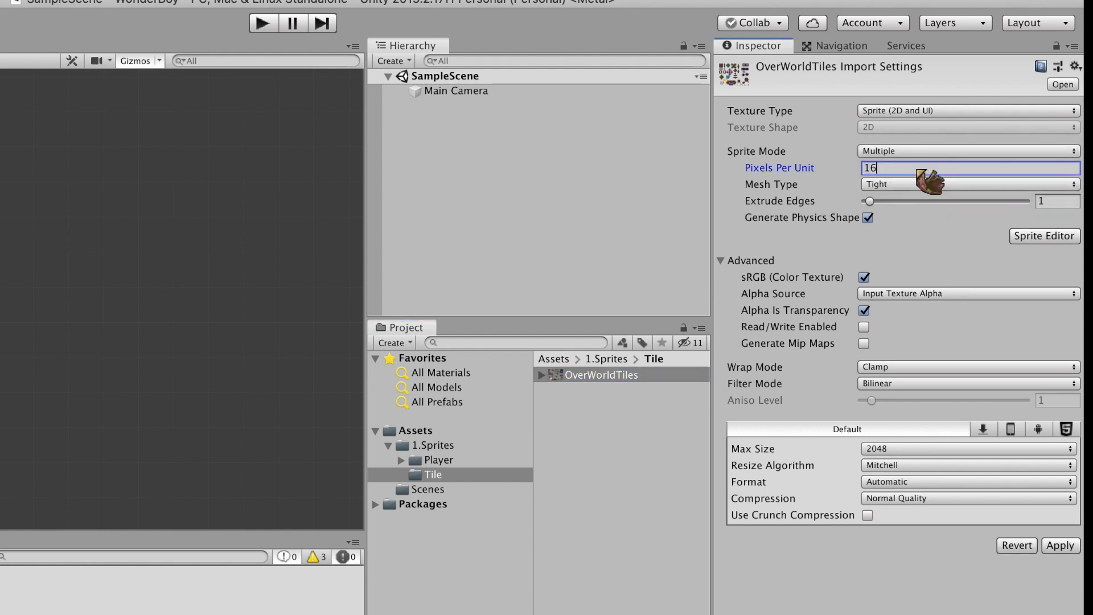
left_click(919, 383)
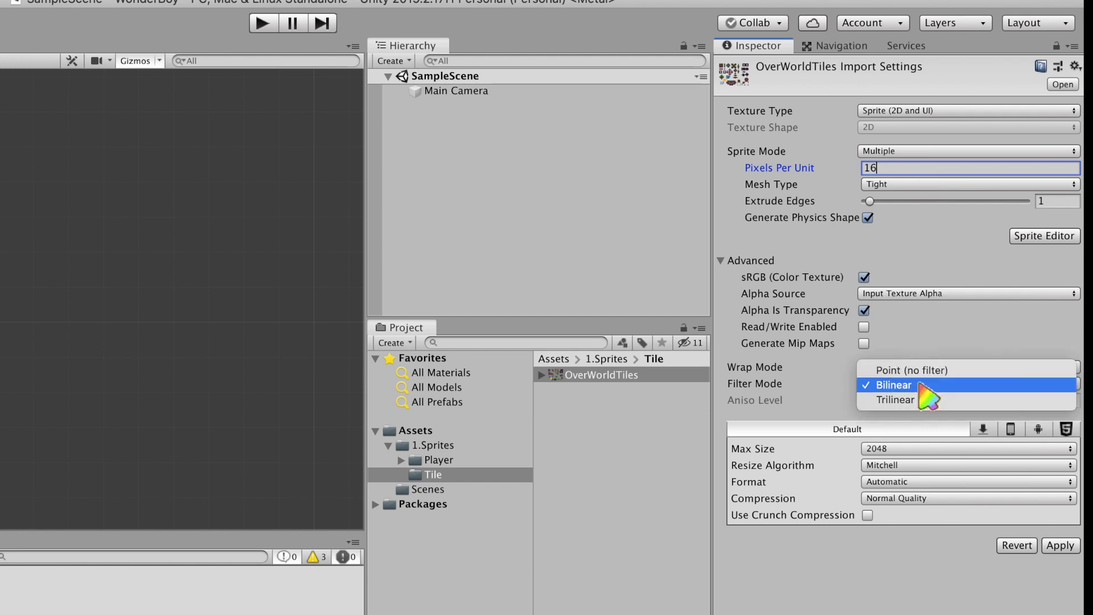
left_click(921, 370)
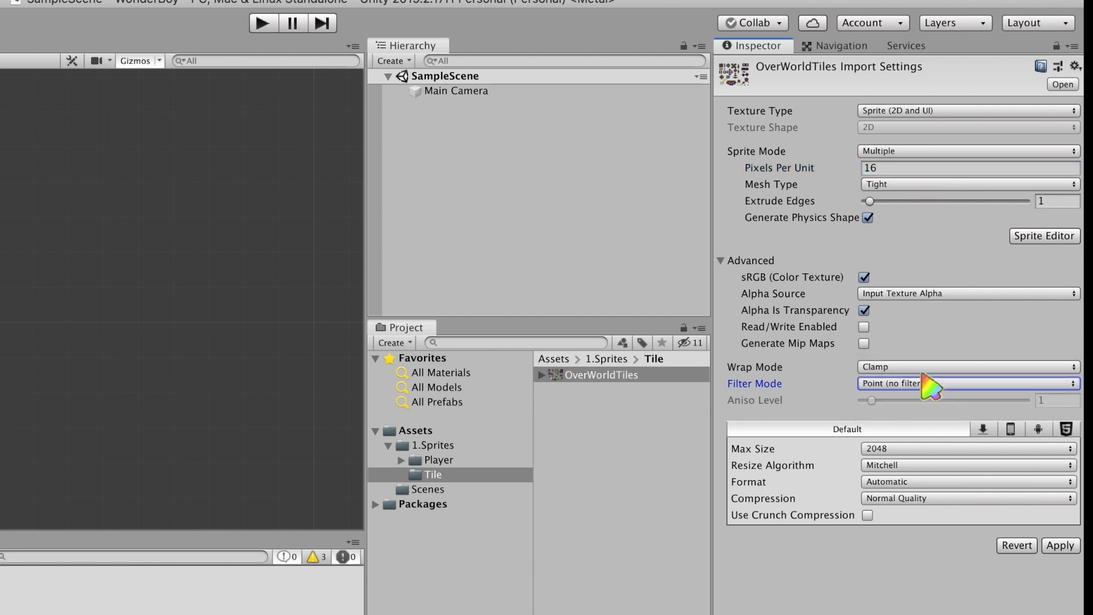
left_click(922, 498)
left_click(921, 470)
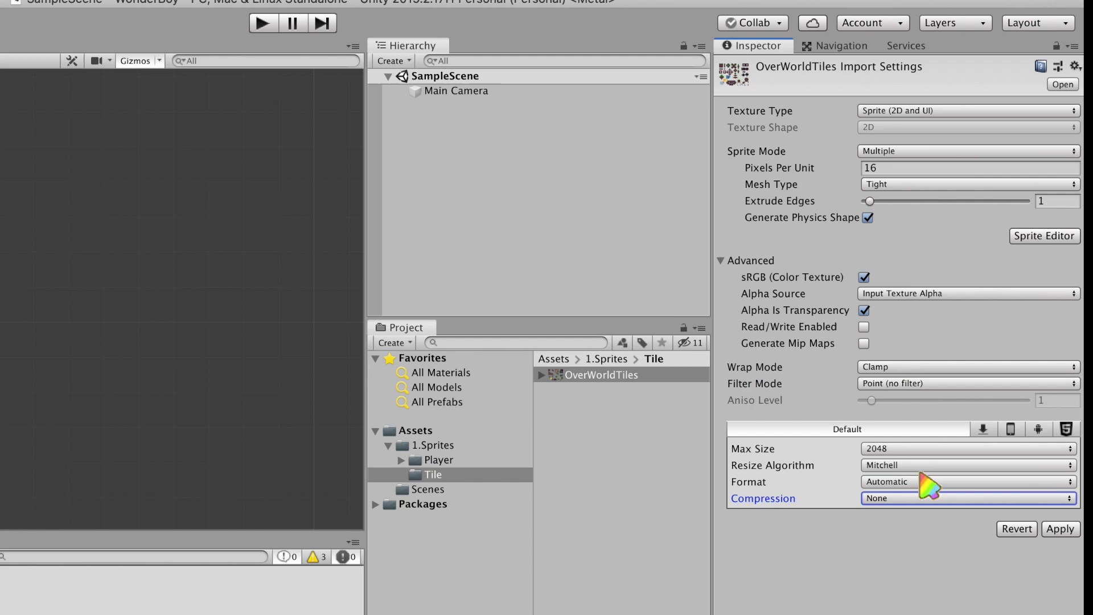
left_click(1054, 529)
left_click(1050, 235)
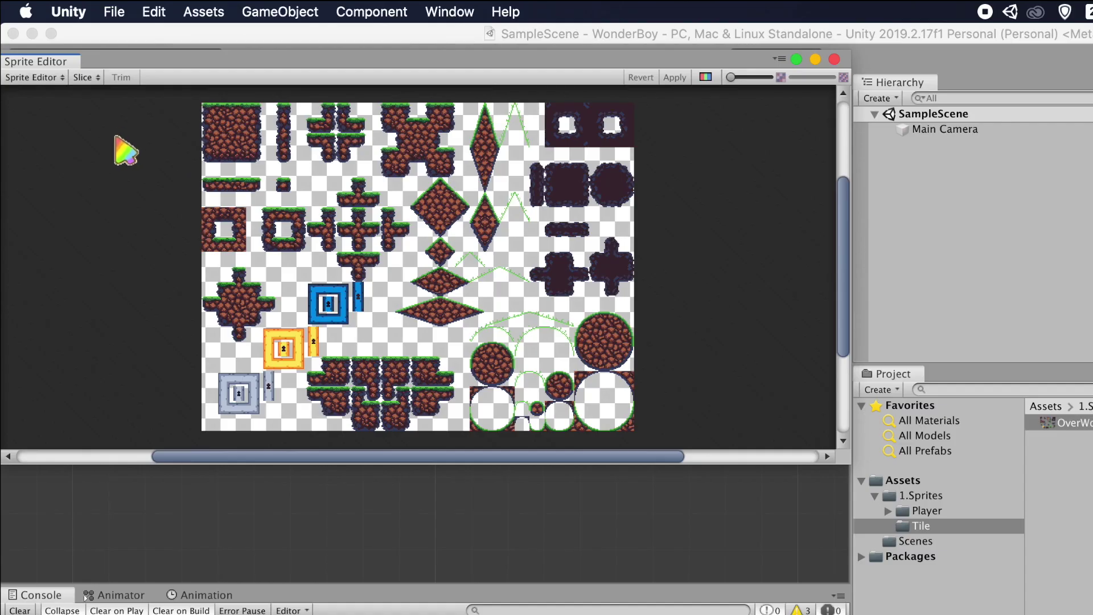
Slice OverWorldTiles by cell size into 16×16 sprites and restore the colour preview.
left_click(91, 80)
left_click(267, 95)
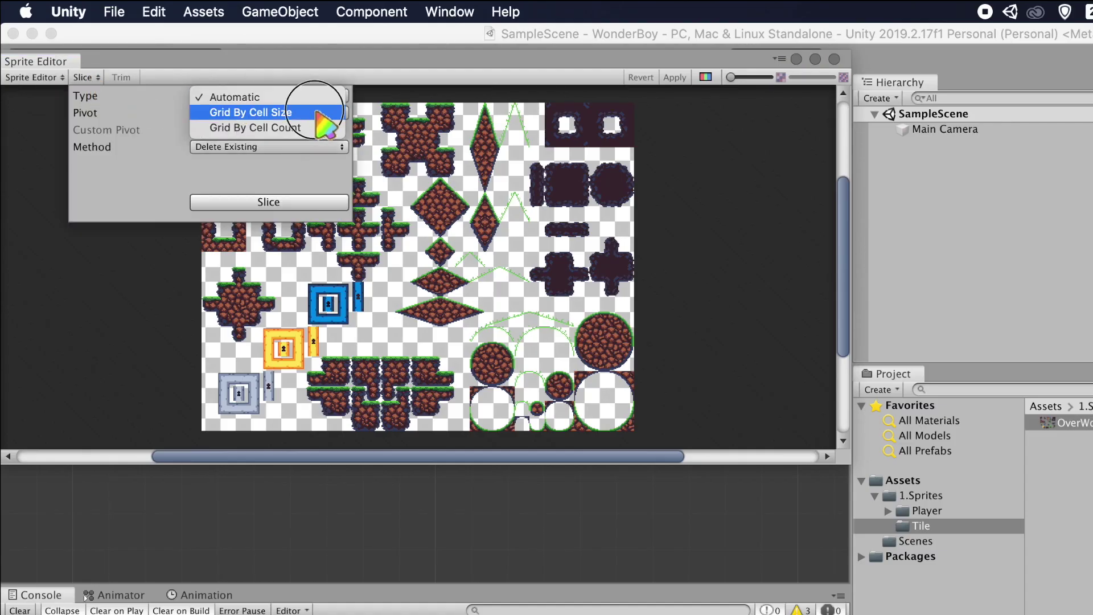
left_click(317, 121)
left_click(242, 117)
type("16")
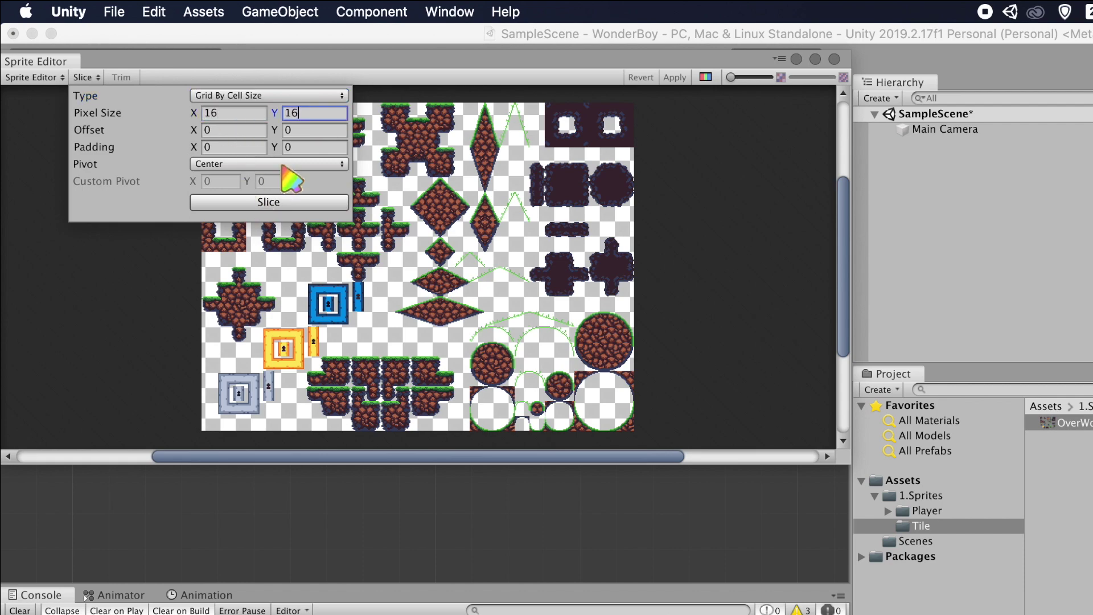
left_click(287, 200)
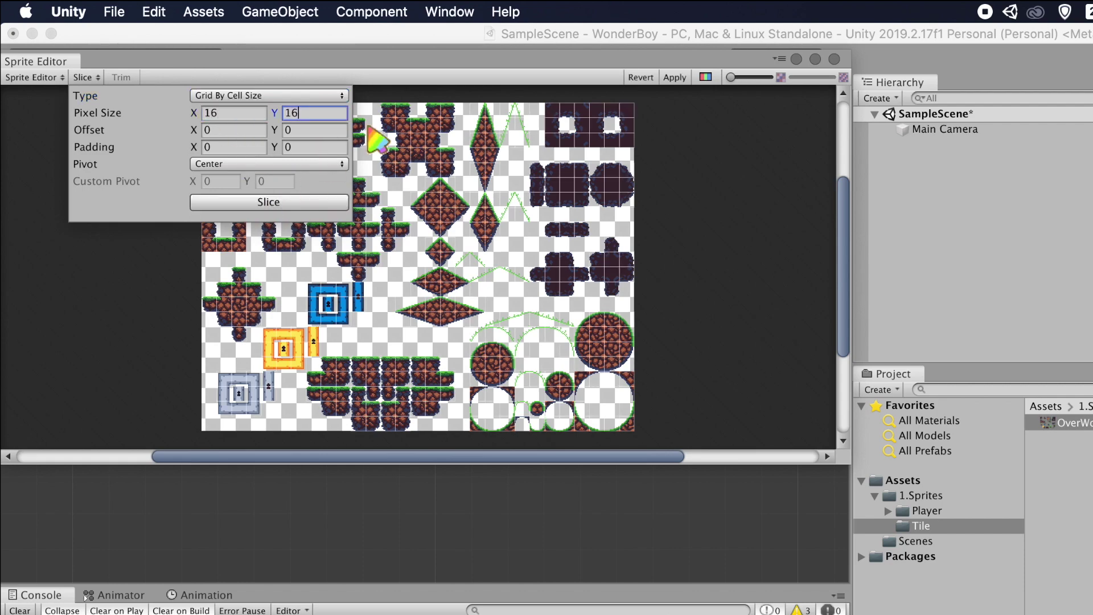
left_click(706, 78)
scroll(307, 244, "up", 5)
scroll(107, 190, "down", 5)
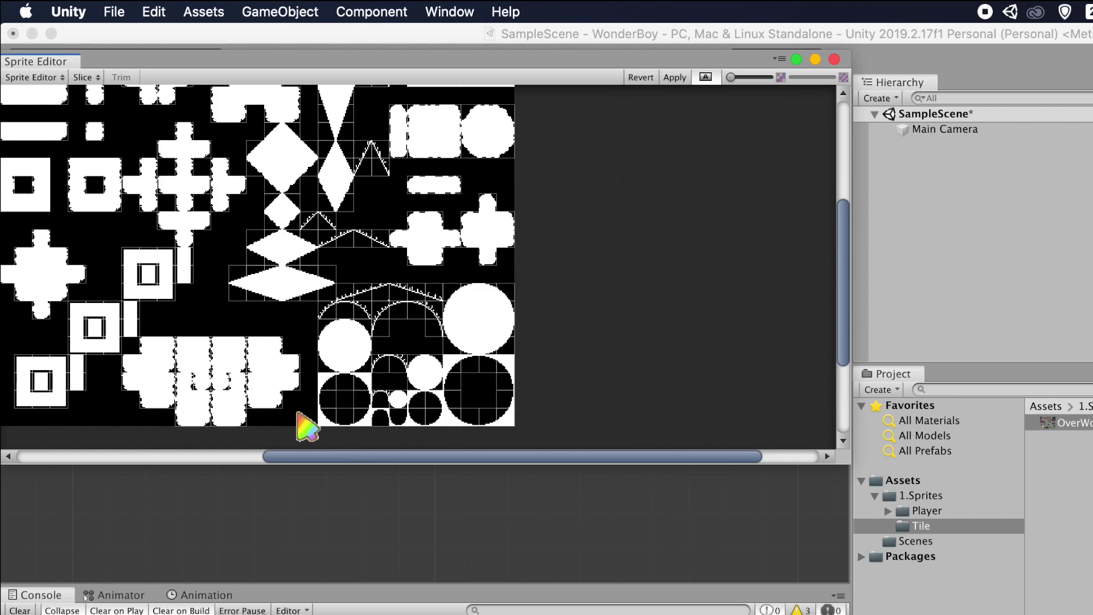
scroll(261, 353, "up", 1)
scroll(261, 353, "down", 3)
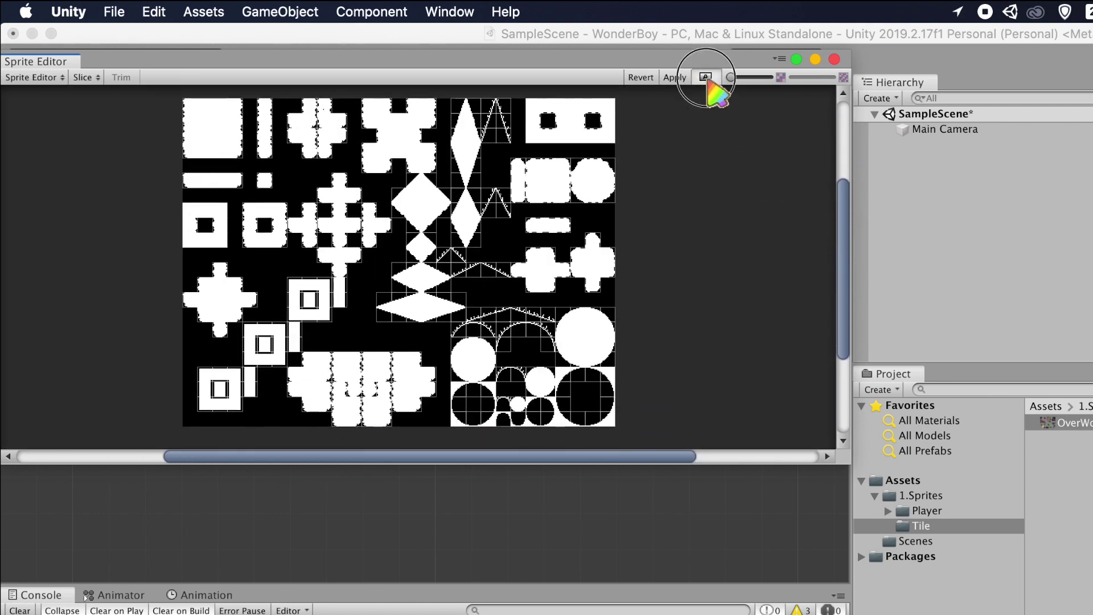
left_click(706, 78)
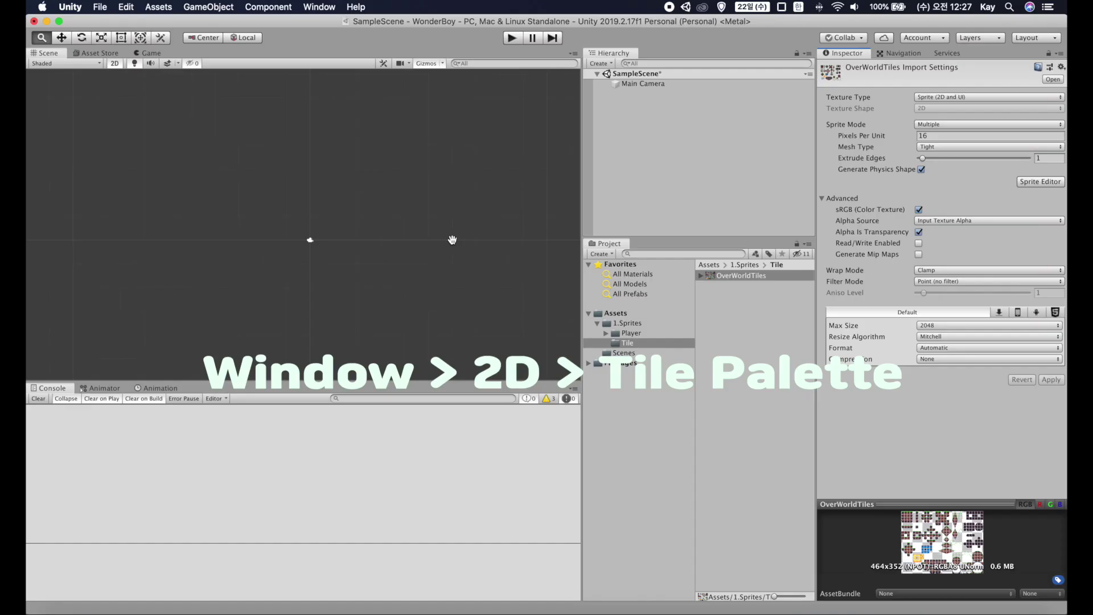
left_click(319, 7)
Open the 2D Tile Palette window and dock it in the bottom panel.
mouse_move(369, 224)
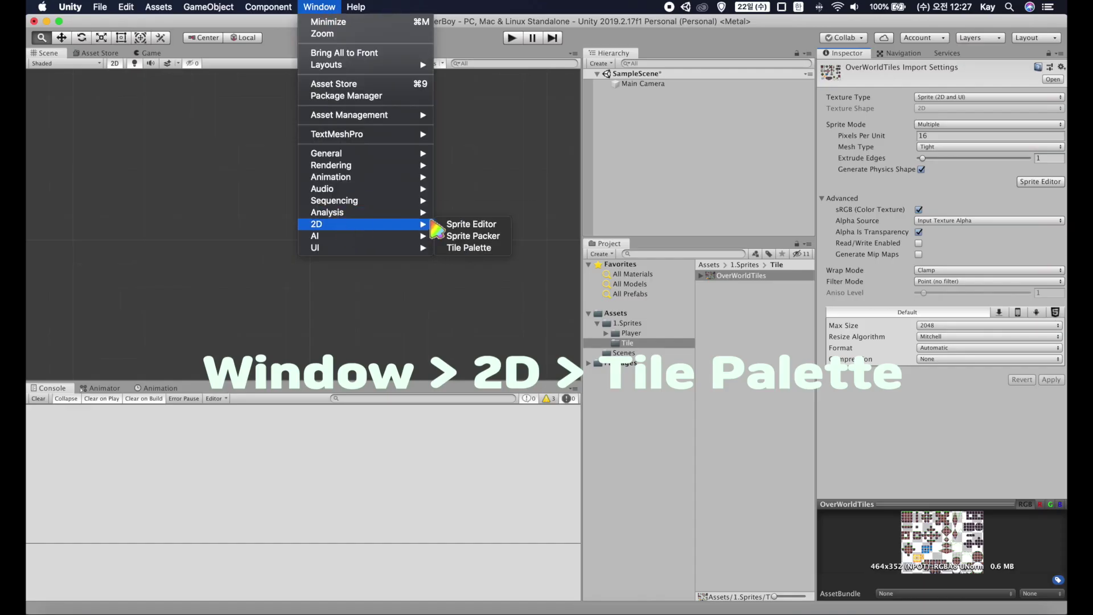
left_click(481, 249)
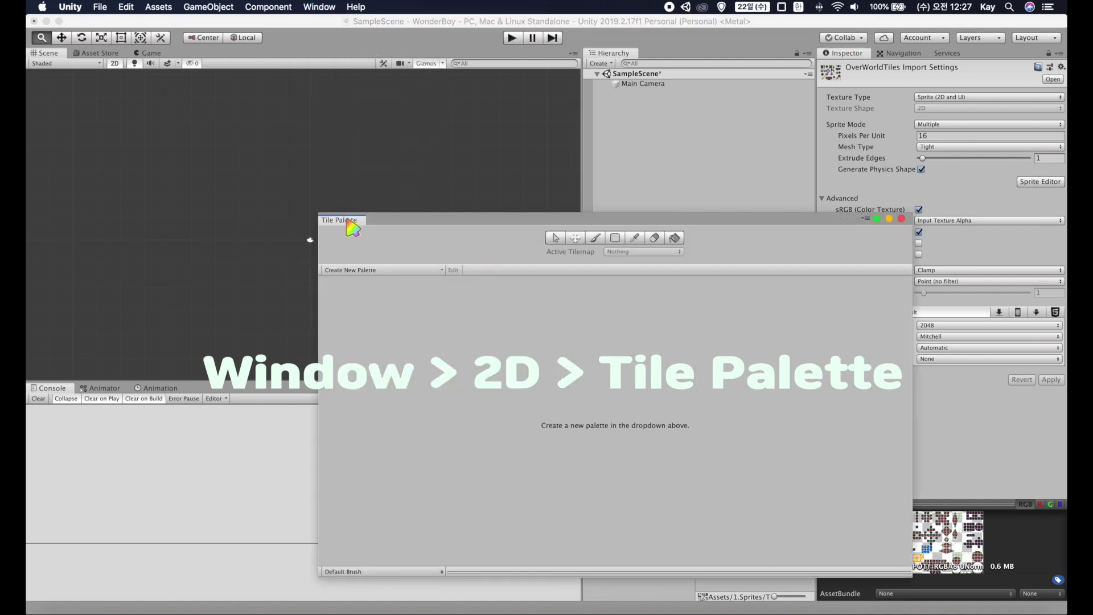
left_click_drag(351, 226, 171, 410)
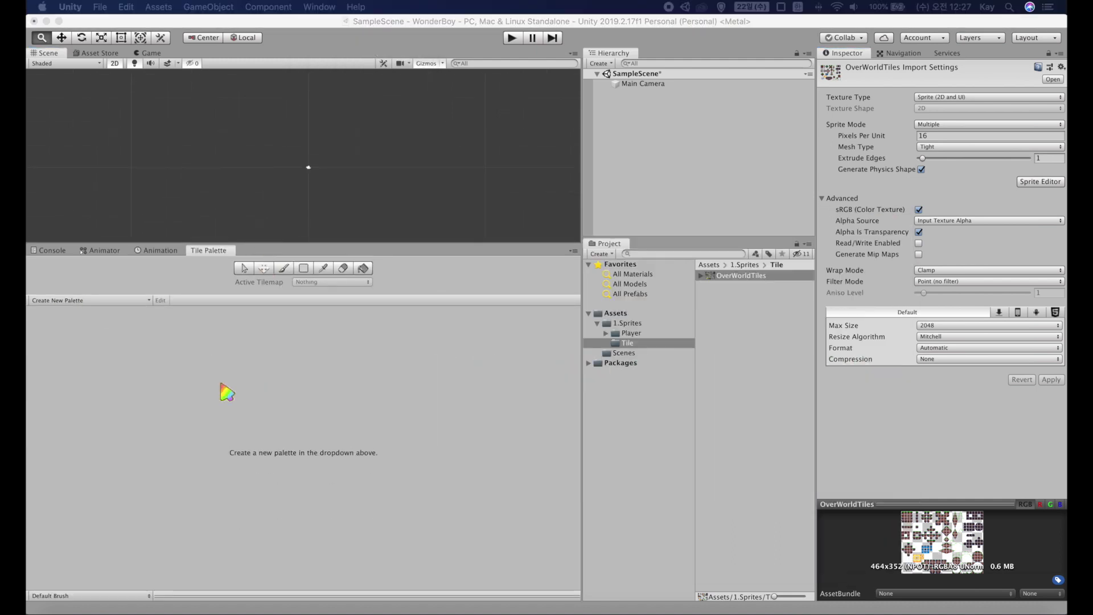
Create a new tile palette named TestTile and save it.
left_click(80, 301)
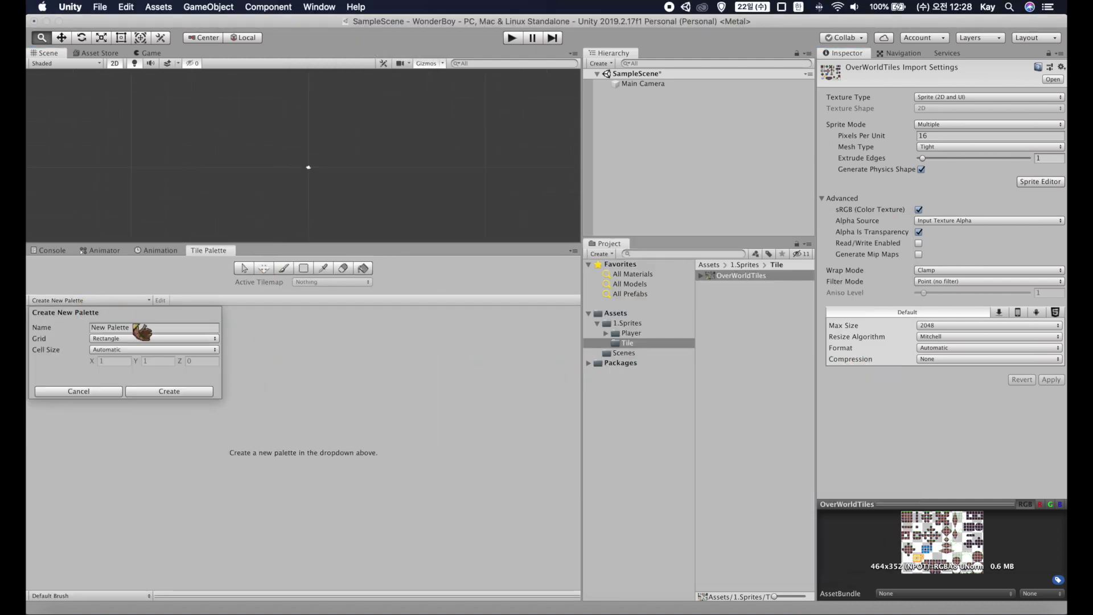
left_click(152, 327)
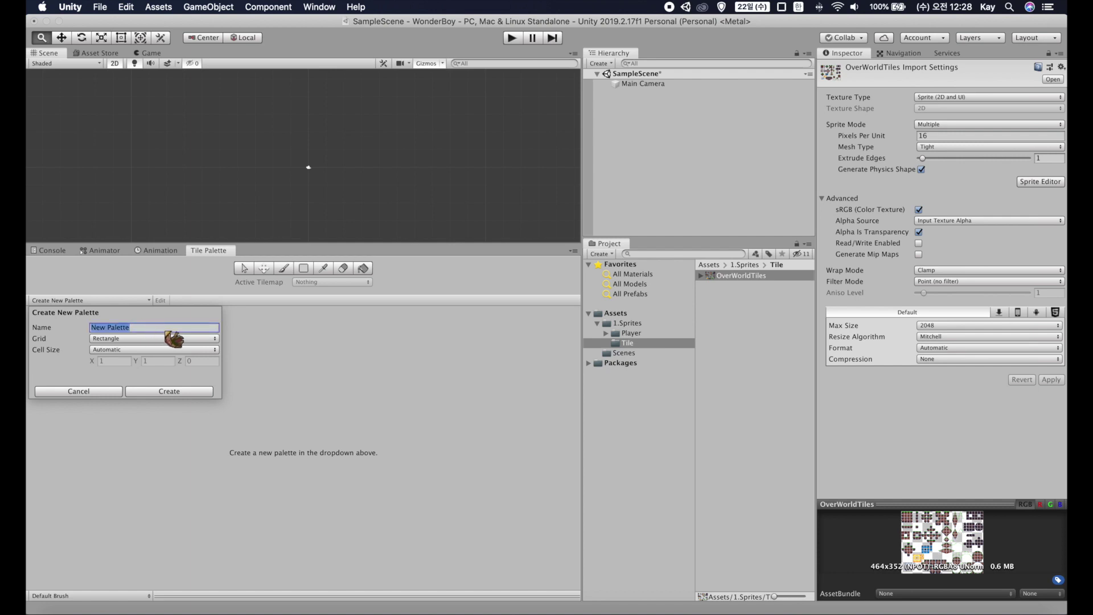
key("BackSpace")
type("TestTile")
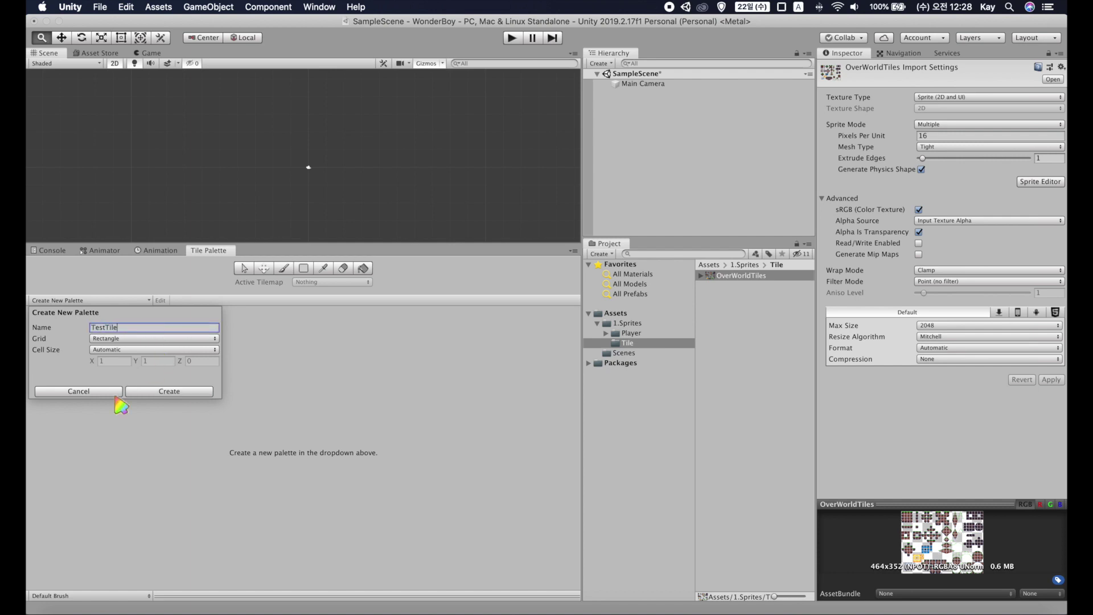
left_click(180, 392)
key("Return")
left_click(706, 277)
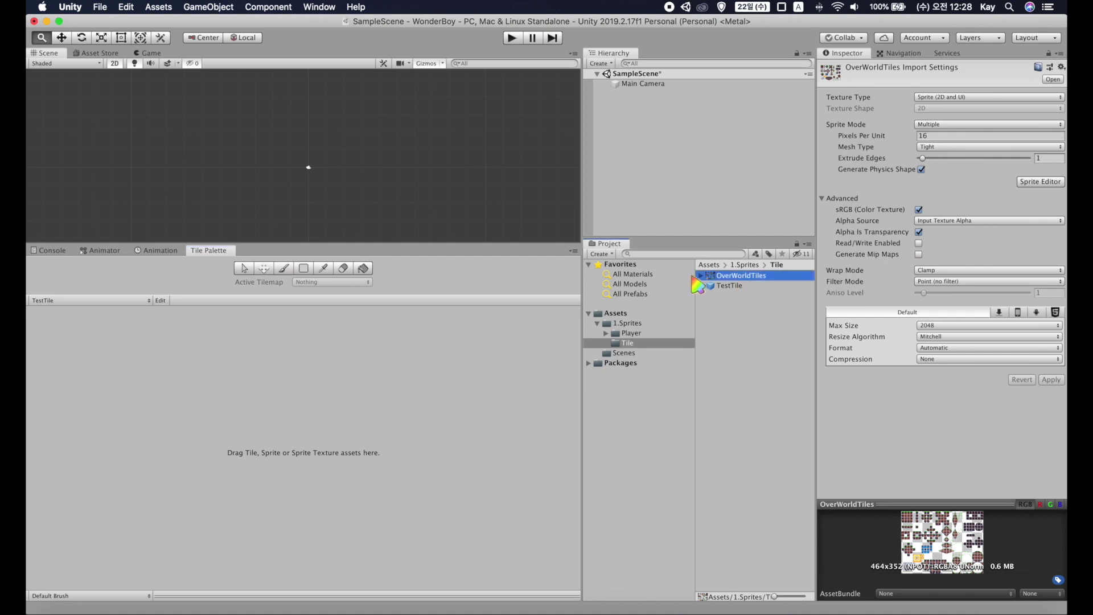
Fill TestTile with tiles generated from OverWorldTiles into the Tile folder.
left_click(701, 276)
left_click_drag(704, 279, 151, 369)
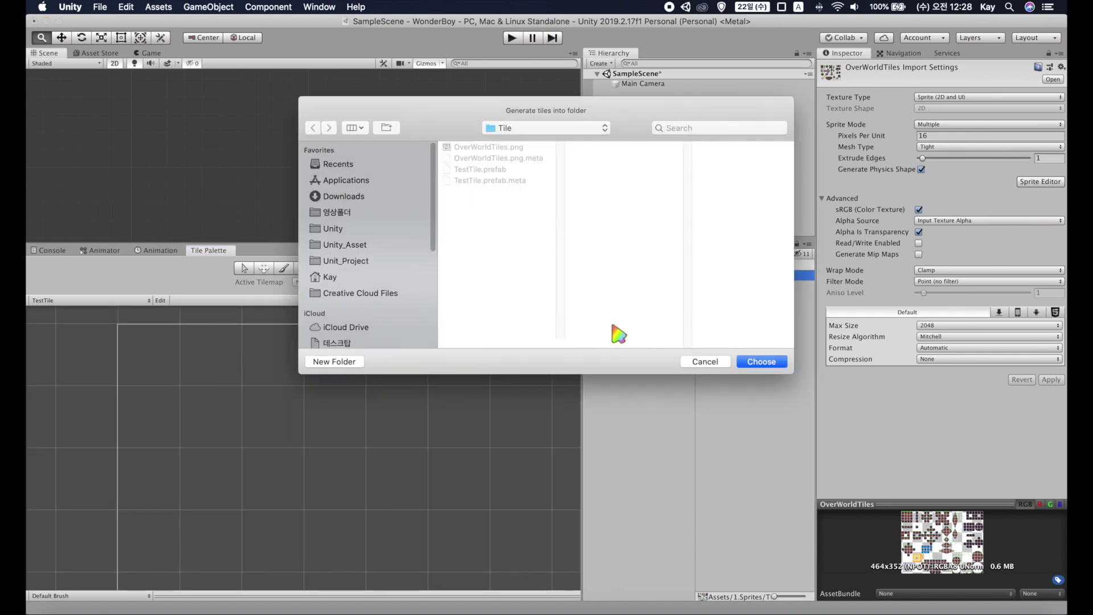
key("Return")
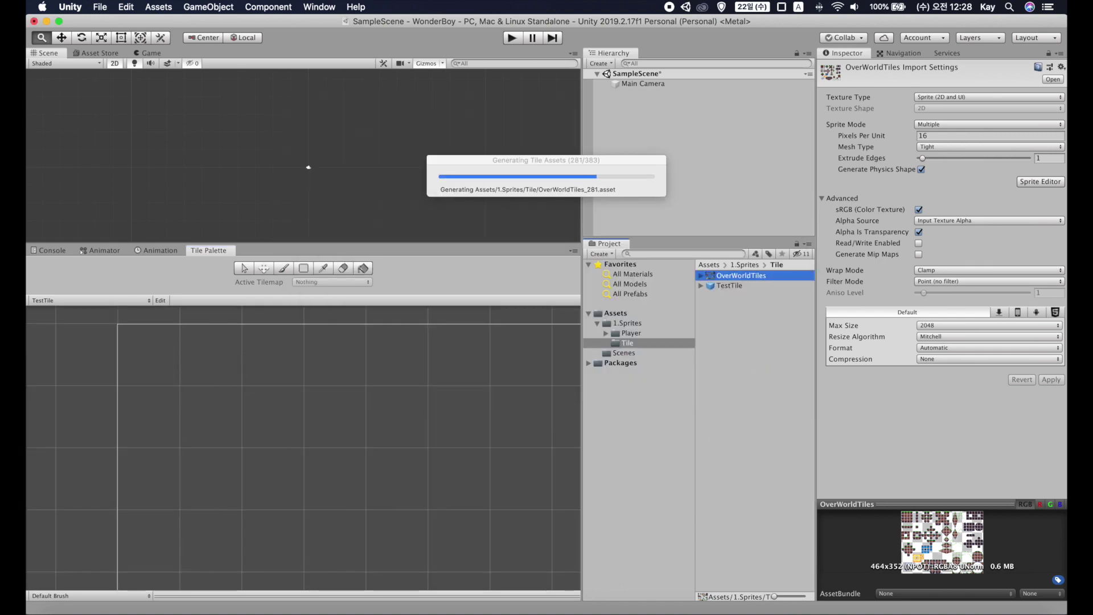
left_click_drag(259, 244, 259, 394)
left_click(284, 418)
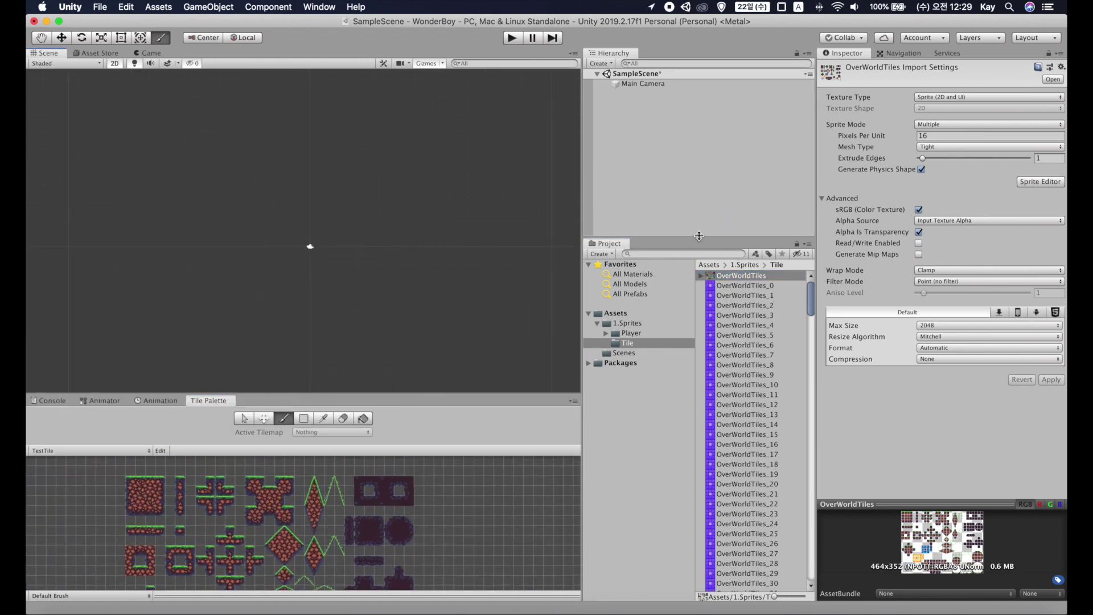
Add a 2D Tilemap (with its Grid) to the scene from the Hierarchy.
left_click_drag(698, 236, 698, 393)
left_click(669, 171)
right_click(665, 134)
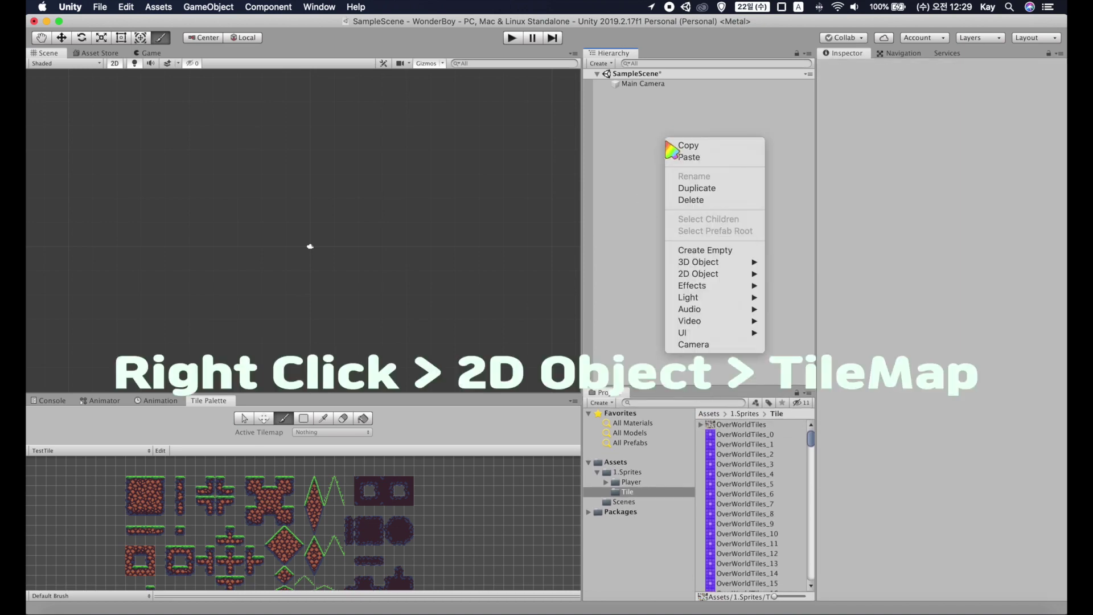
mouse_move(725, 277)
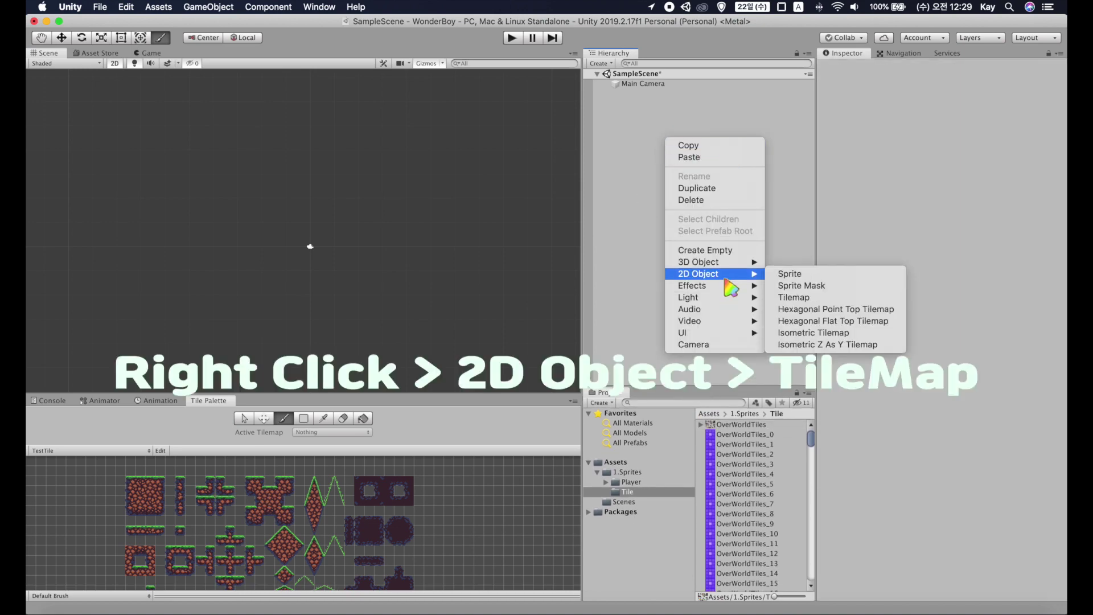
left_click(822, 298)
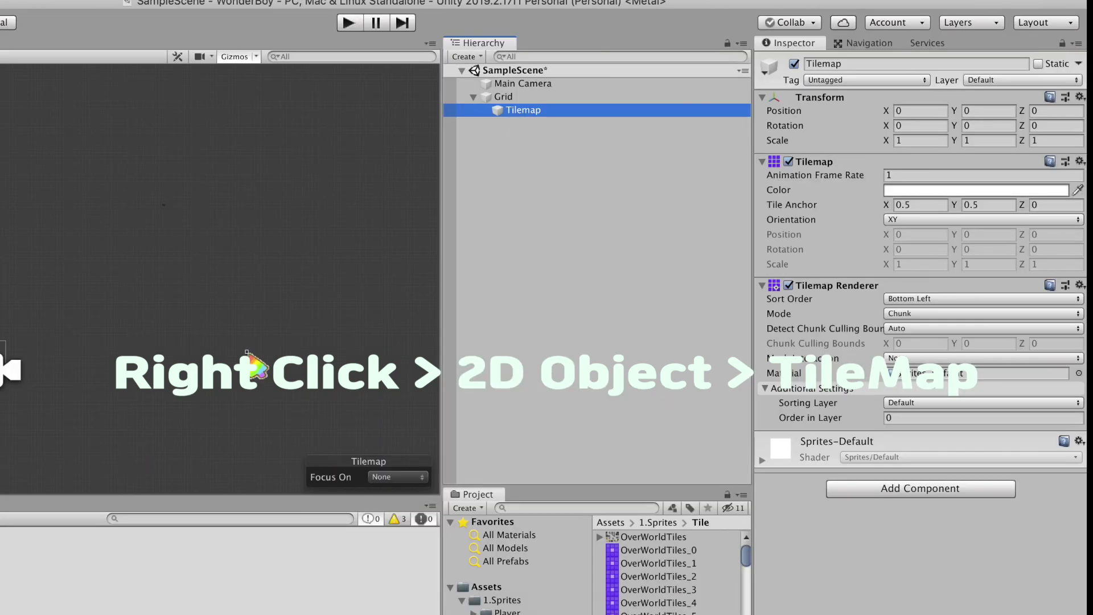
Create a user layer named Platform and assign the Tilemap to it.
left_click(994, 81)
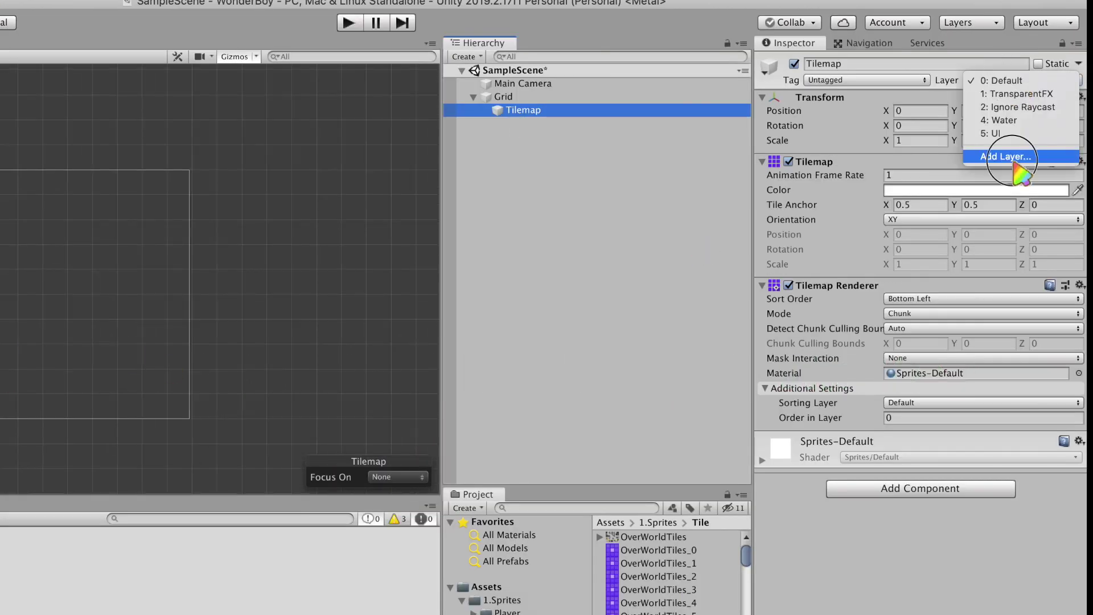
left_click(1006, 157)
left_click(967, 291)
type("Platform")
left_click(523, 110)
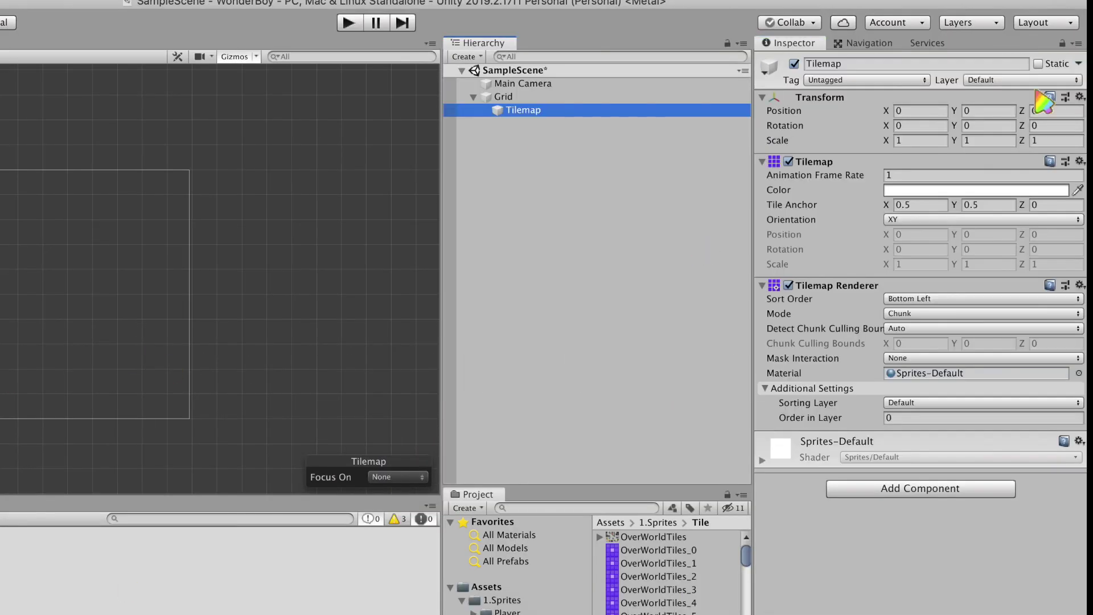
left_click(995, 81)
left_click(1019, 146)
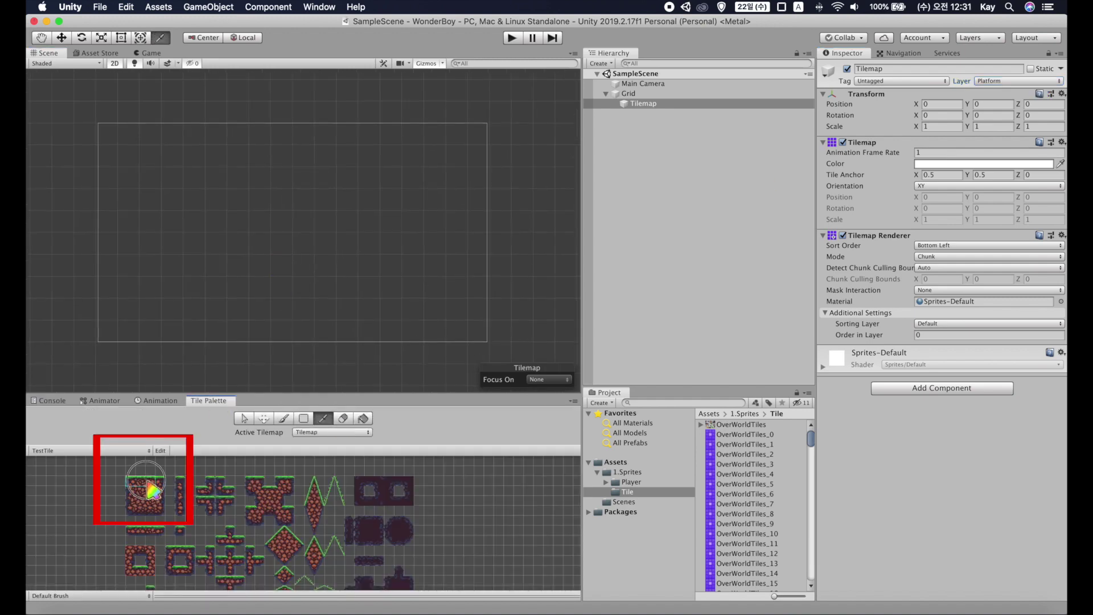
Paint a long grass ground strip with a raised ledge and rising grass steps.
left_click(147, 482)
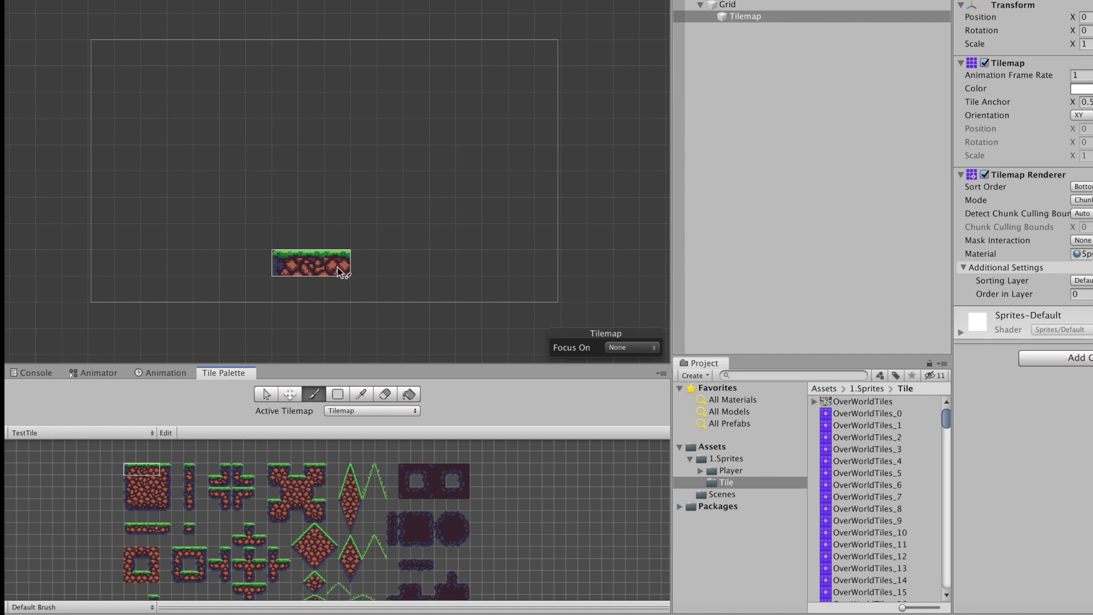
left_click_drag(439, 251, 54, 251)
left_click_drag(139, 470, 168, 469)
left_click_drag(626, 239, 528, 247)
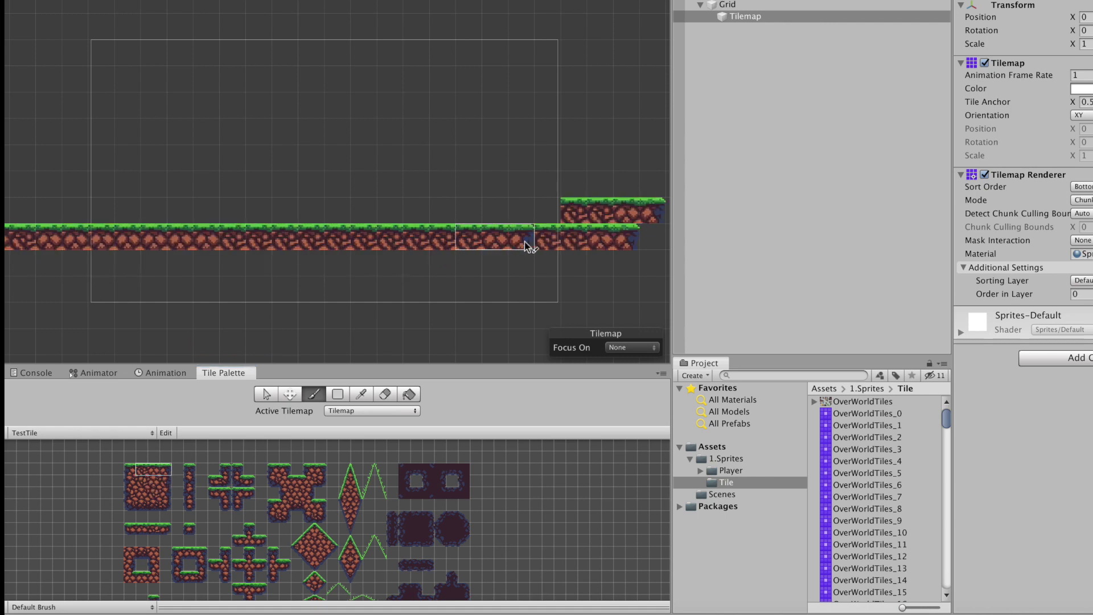
scroll(528, 248, "down", 2)
left_click(556, 222)
left_click_drag(592, 205, 639, 190)
Paint a tall dirt column at the right and fill beneath the grass with dirt.
left_click(576, 261, "ctrl")
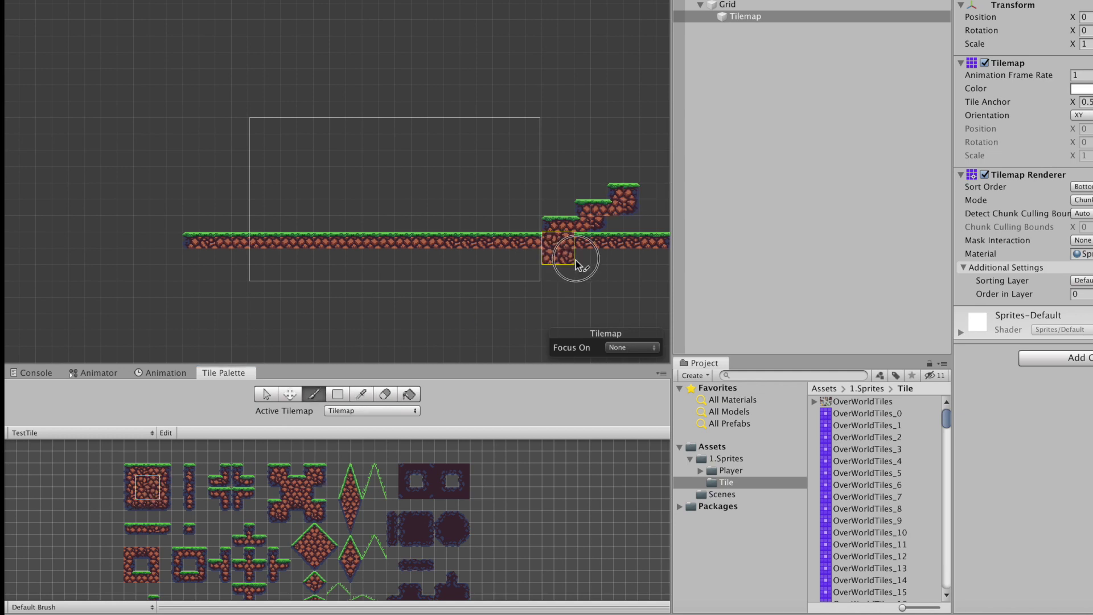
left_click(225, 564)
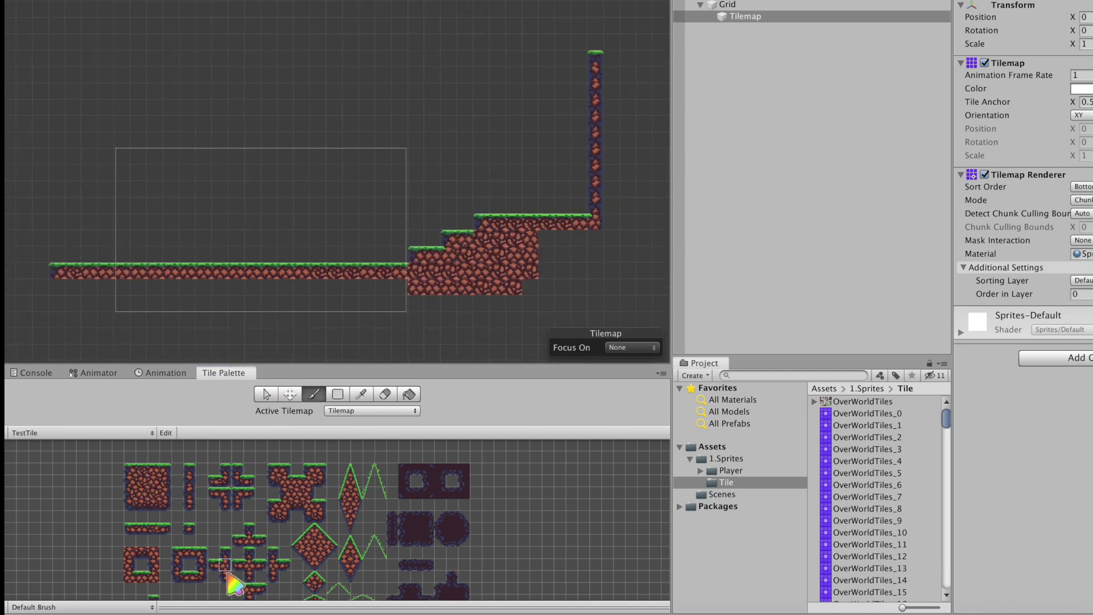
left_click(148, 487)
left_click_drag(585, 293, 183, 269)
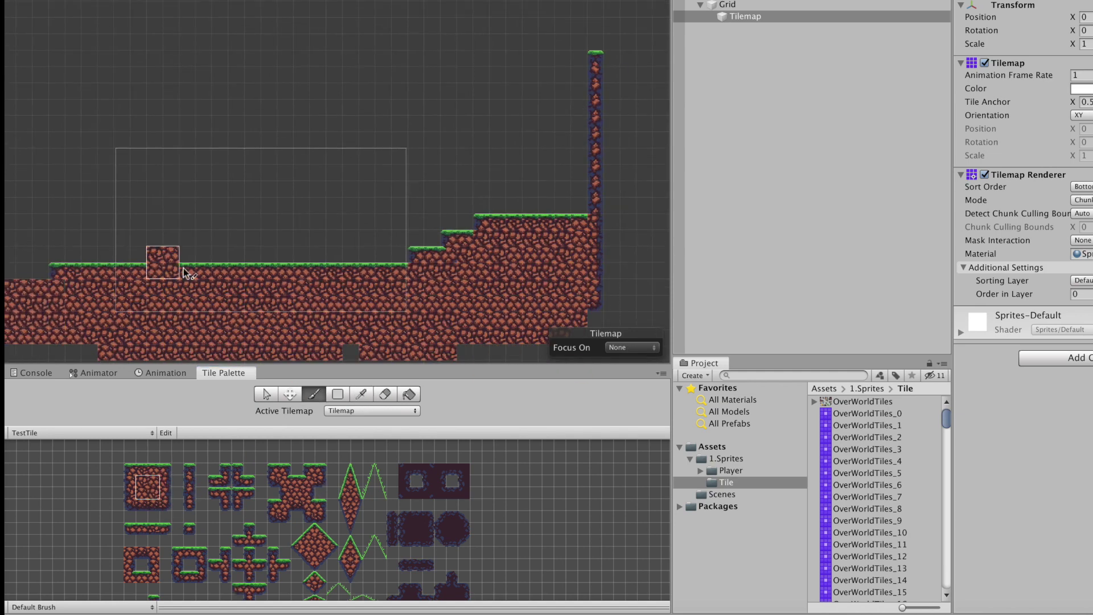
middle_click_drag(184, 274, 363, 194)
Paint a dirt strip under the platform and patch gaps along the bottom with a 3×2 block.
key("i")
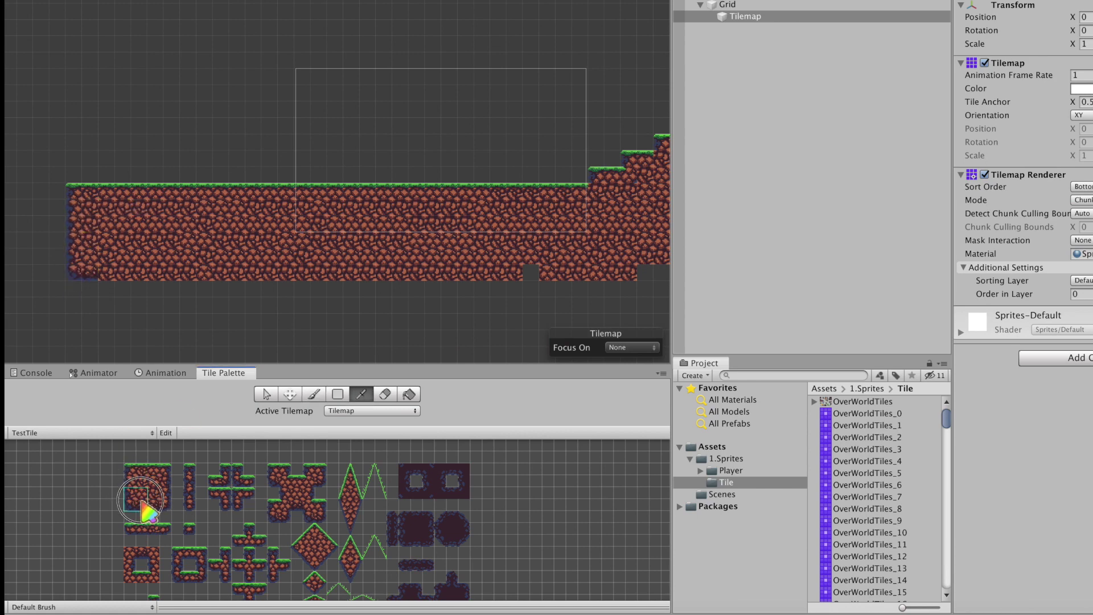
left_click_drag(143, 501, 162, 505)
left_click_drag(390, 312, 531, 312)
scroll(531, 313, "down", 3)
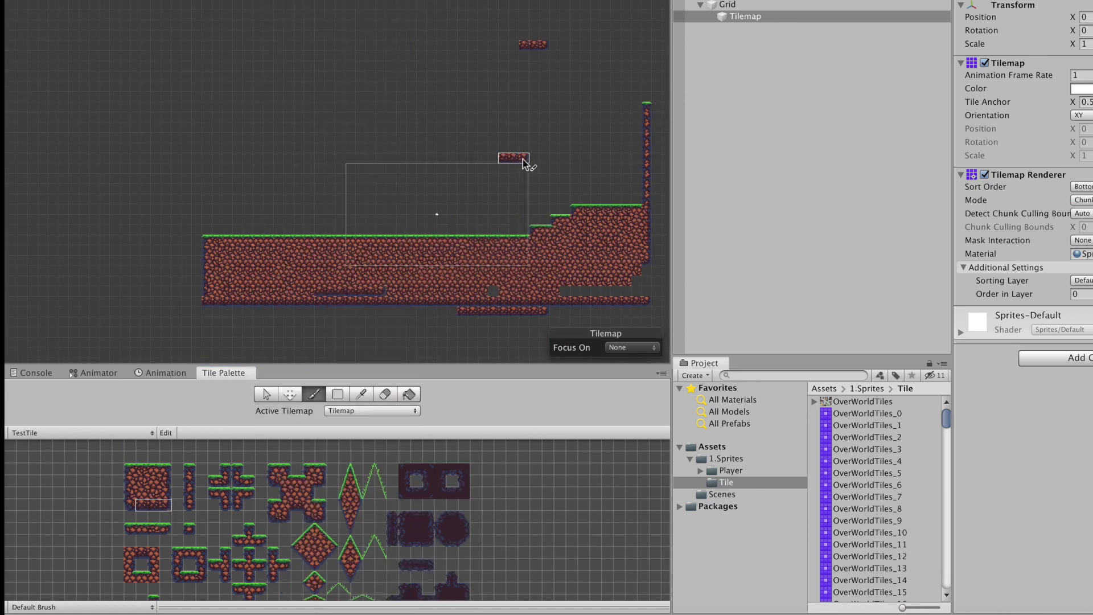
left_click_drag(621, 284, 647, 288, "ctrl")
left_click_drag(410, 293, 628, 299)
scroll(532, 234, "up", 3)
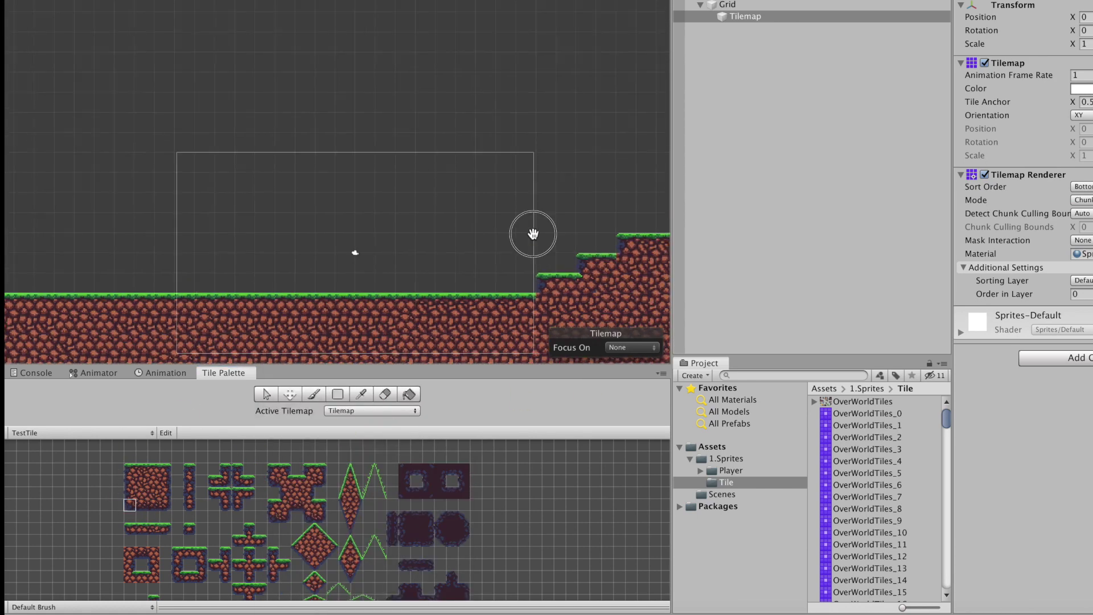
middle_click_drag(531, 234, 483, 259)
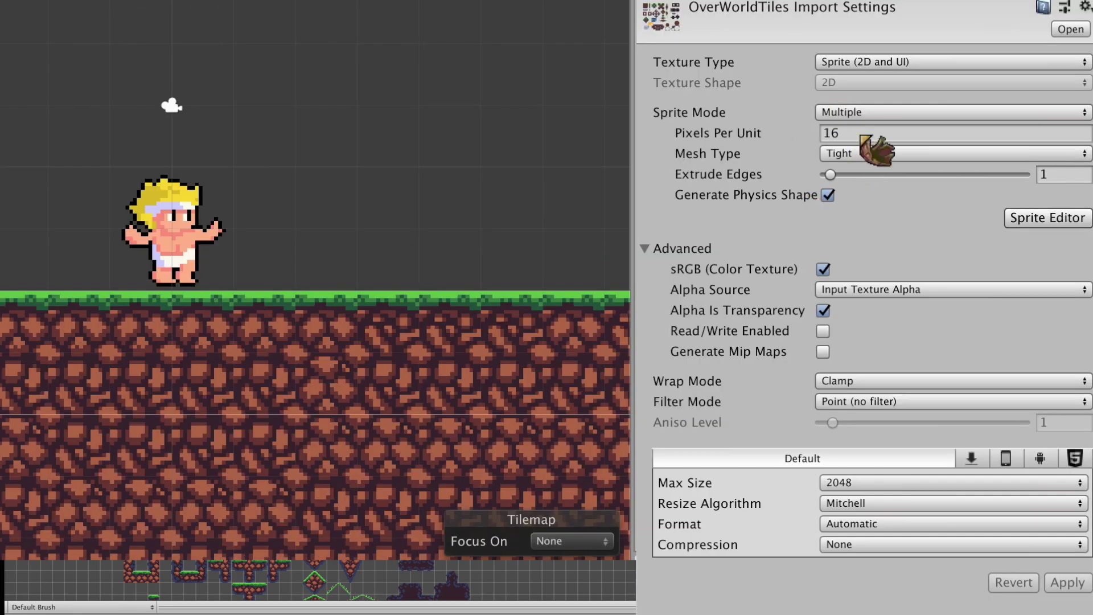
Change the OverWorldTiles pixels per unit to 32 and apply.
left_click(864, 133)
type("32")
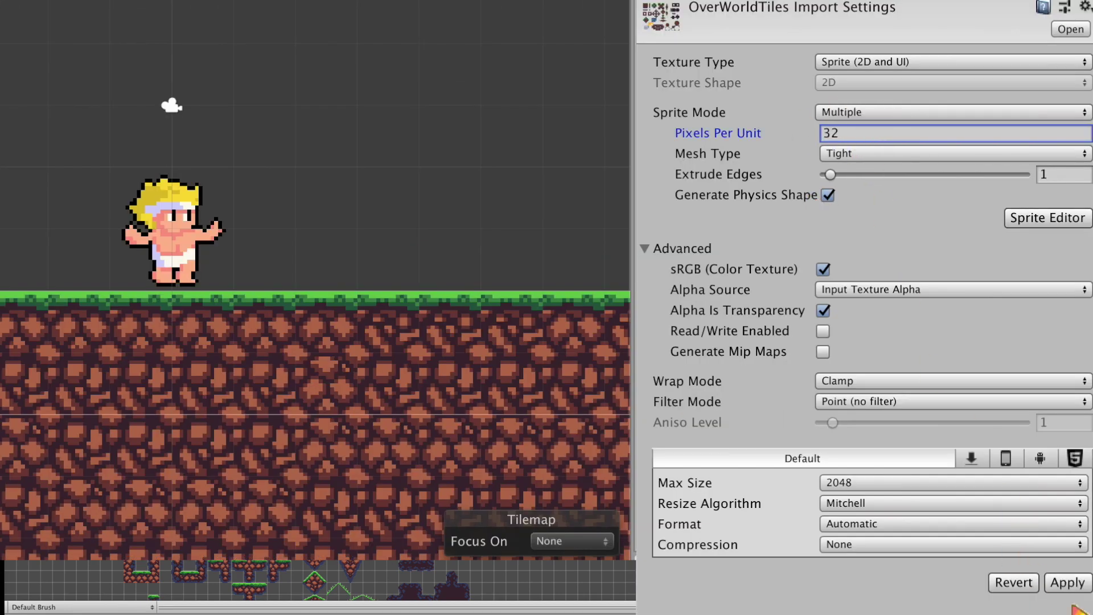
left_click(1068, 582)
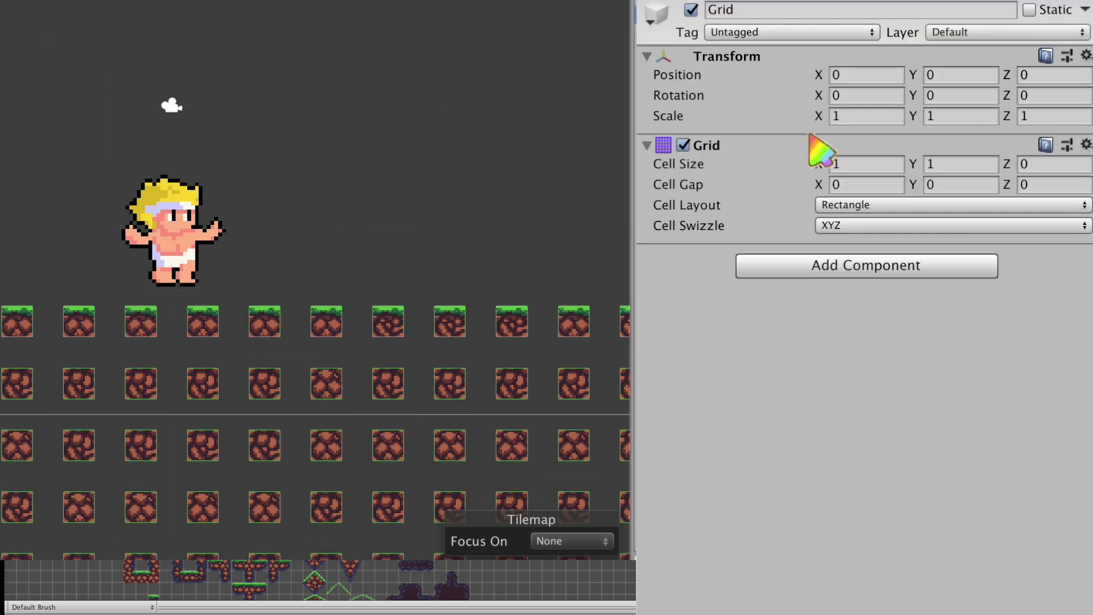
Set the Grid cell size to 0.5 × 0.5 and reapply the tile sheet settings.
left_click(871, 165)
type("0.5")
key("Tab")
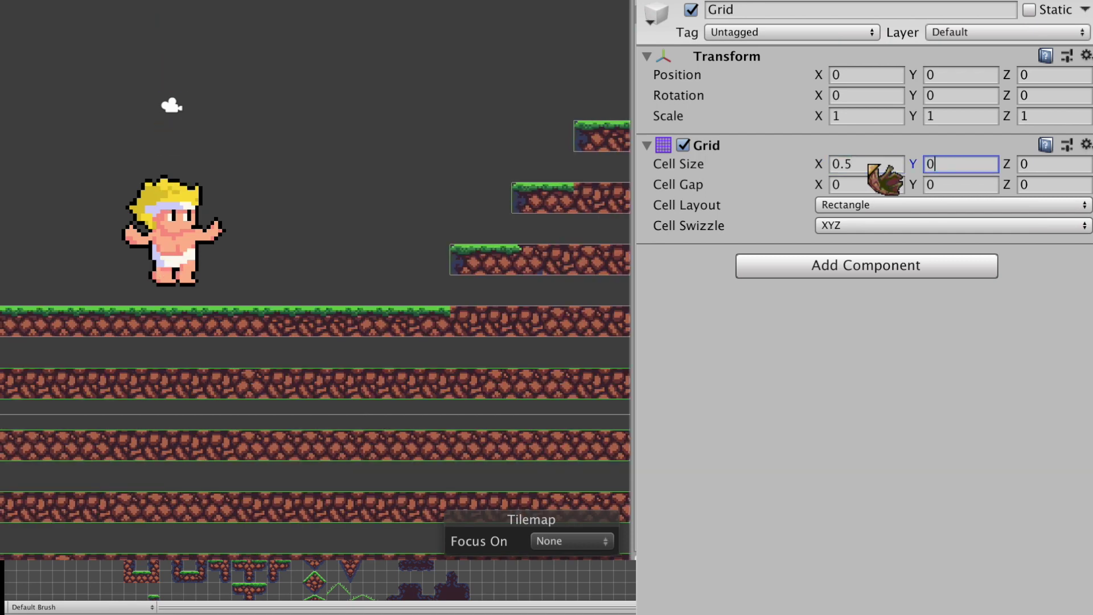
type("0.5")
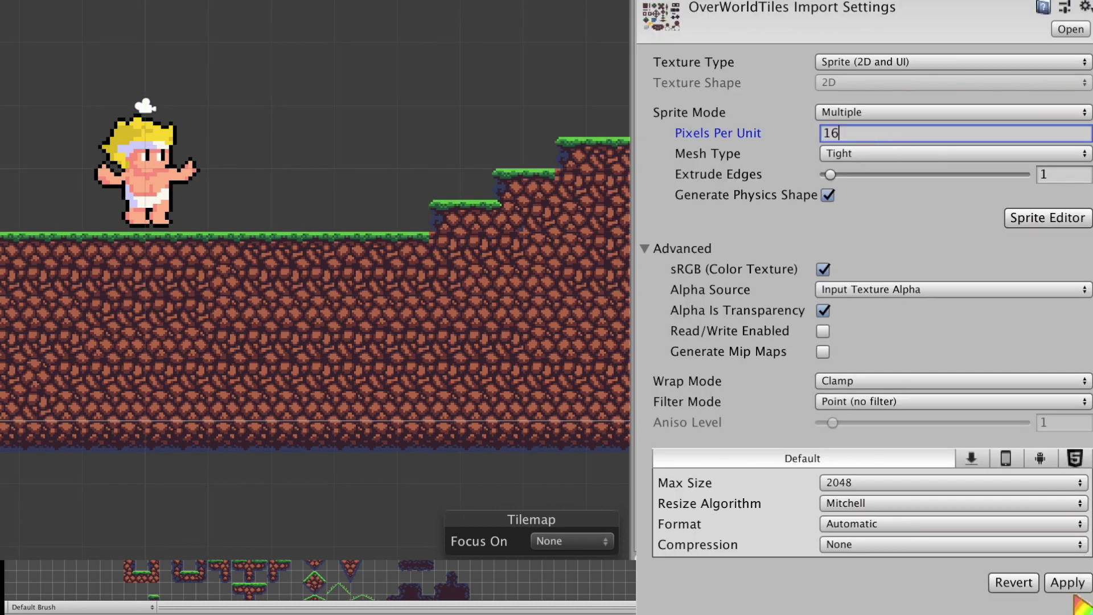
left_click(1069, 582)
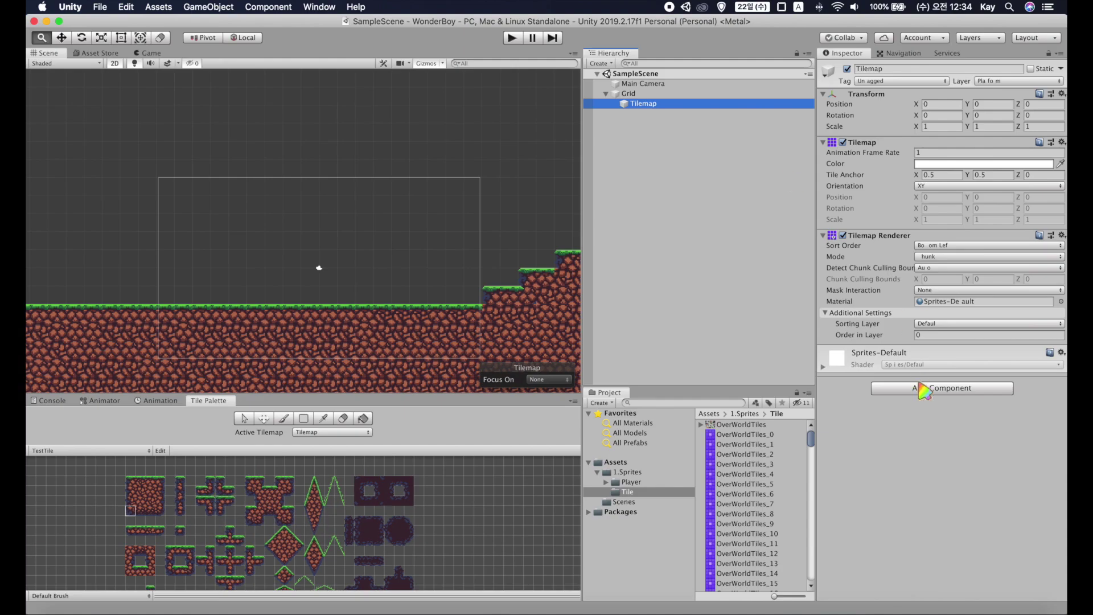
left_click(927, 389)
Add a Tilemap Collider 2D to the Tilemap.
type("col")
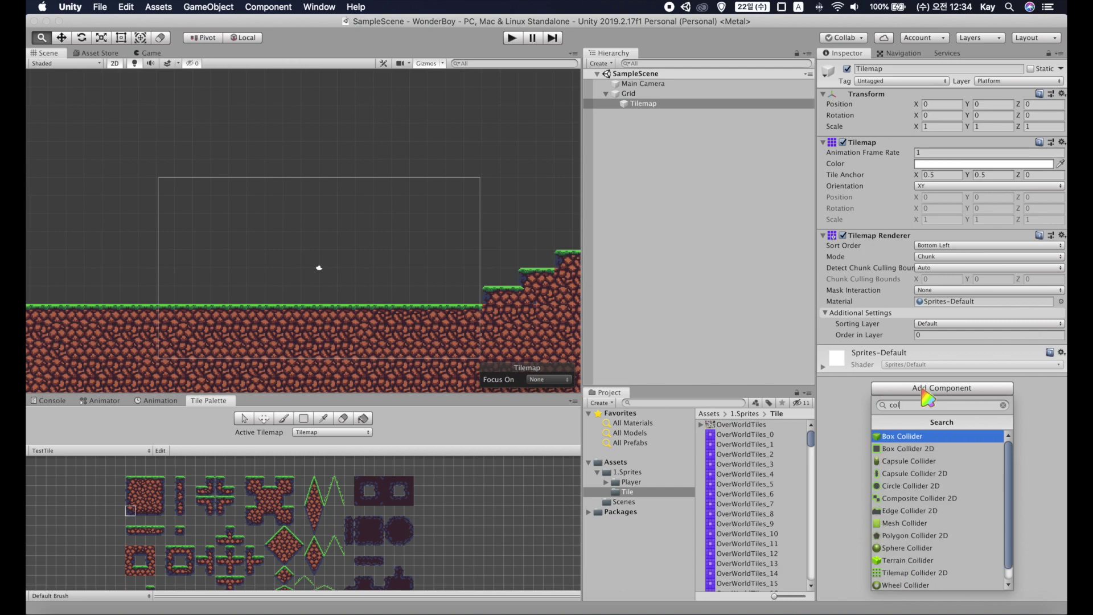
key("BackSpace")
key("BackSpace")
key("BackSpace")
type("til")
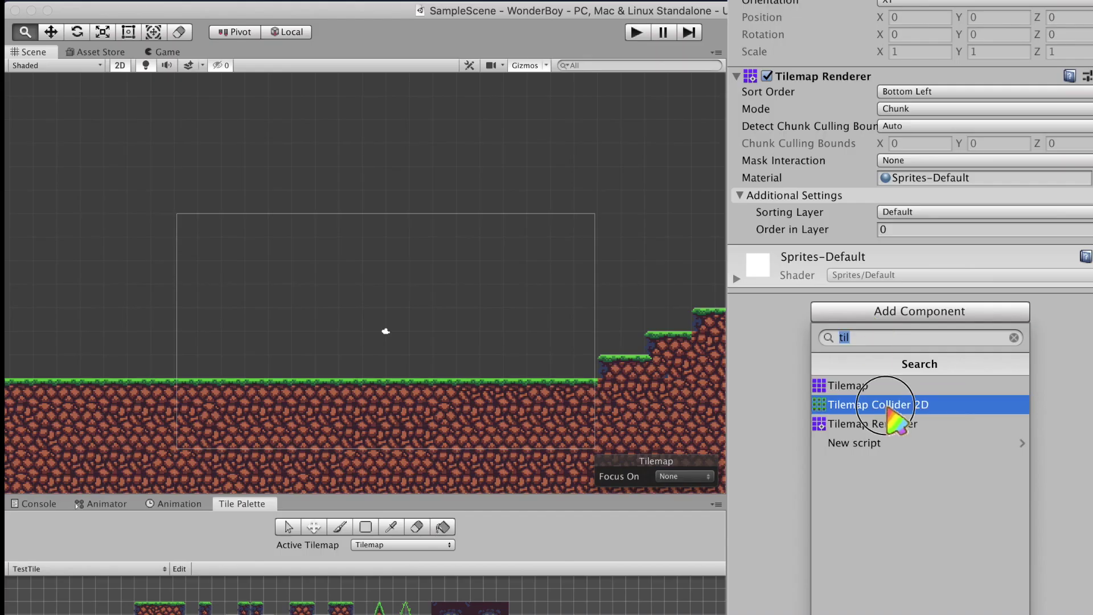
left_click(888, 405)
scroll(501, 359, "down", 3)
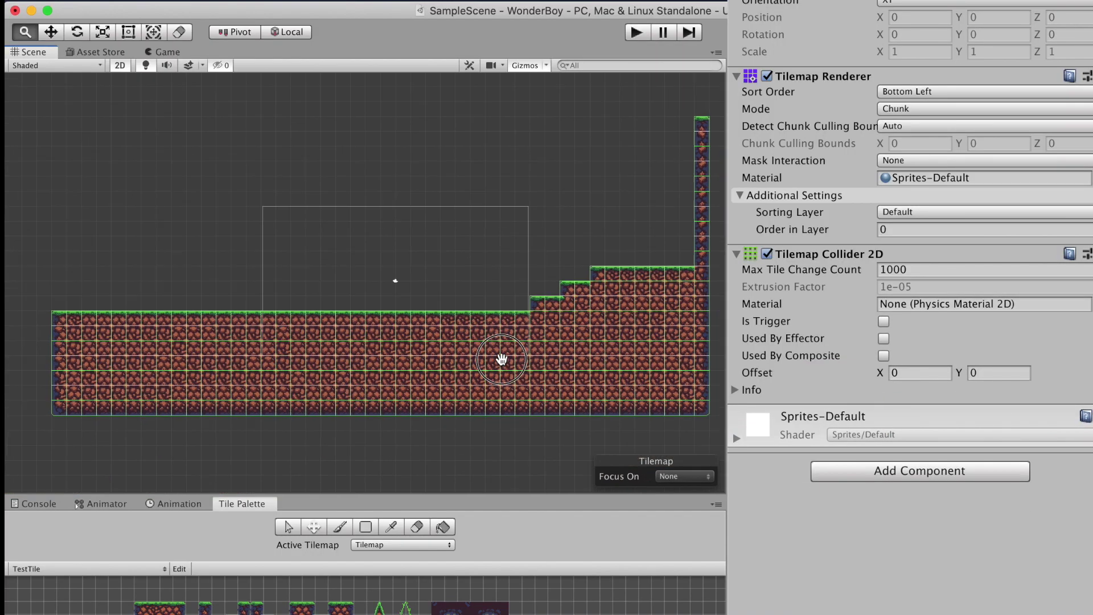
middle_click_drag(500, 359, 518, 384)
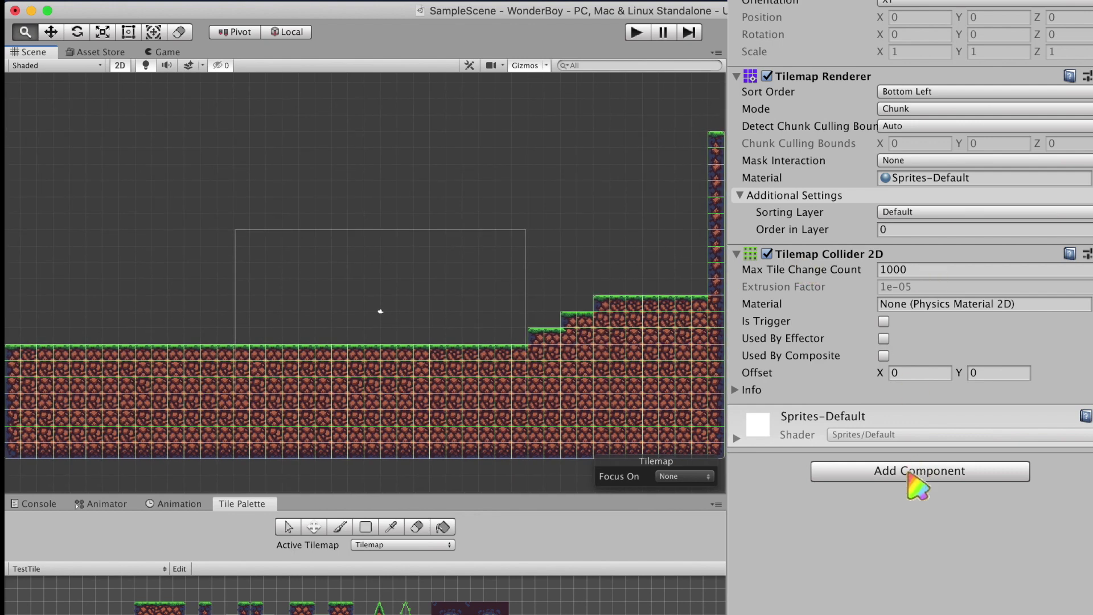
Add a Composite Collider 2D and set the tile collider to Used By Composite.
left_click(909, 473)
left_click(952, 426)
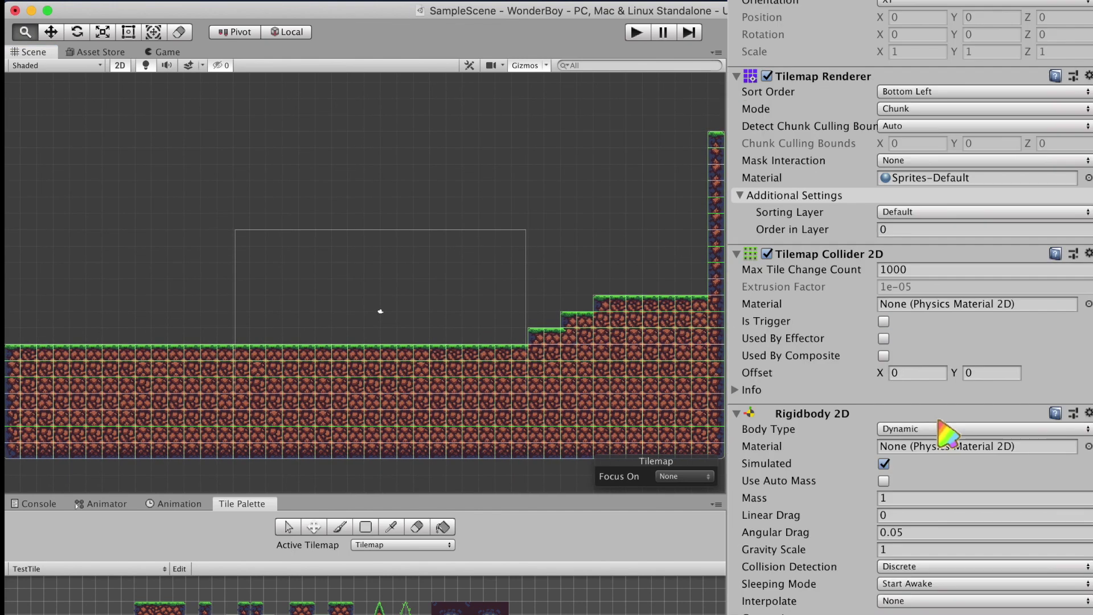
scroll(888, 398, "down", 2)
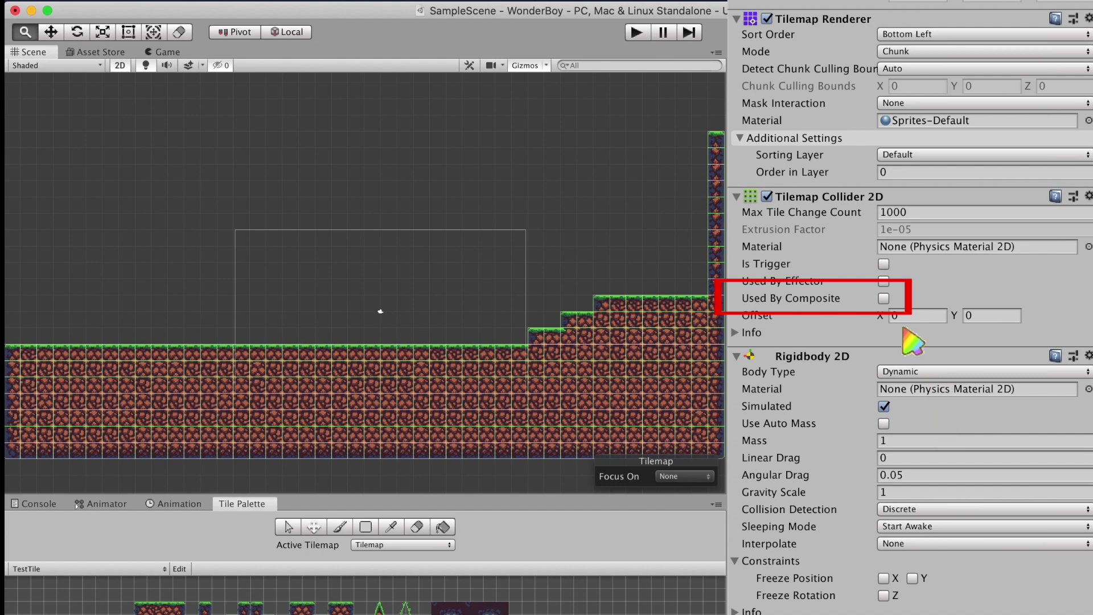
left_click(883, 298)
Hide and reshow the tiles to check the merged collider outline.
left_click(767, 18)
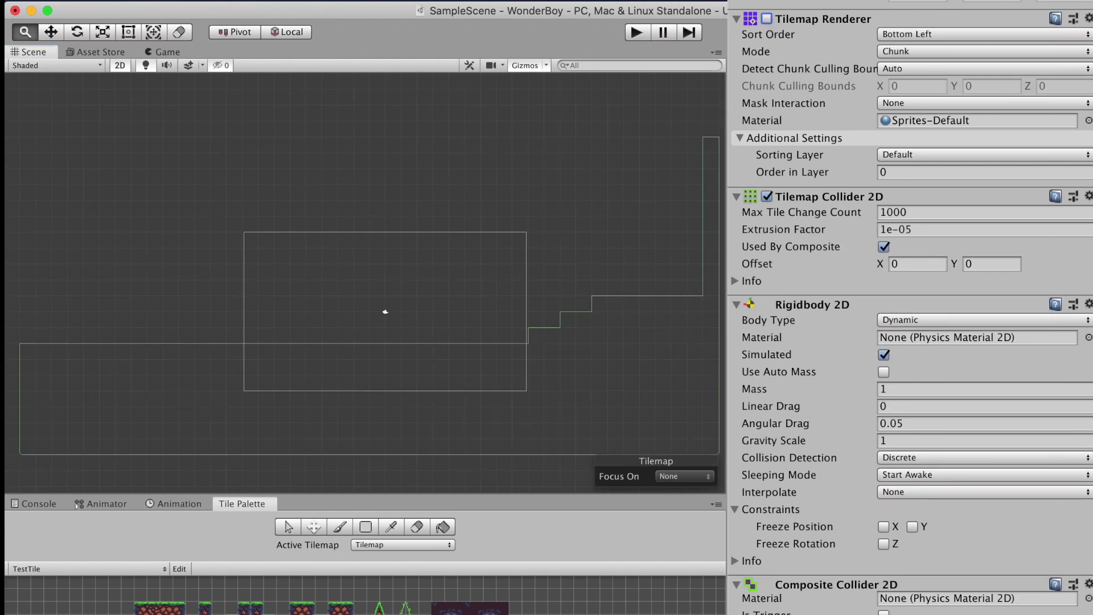
left_click(767, 19)
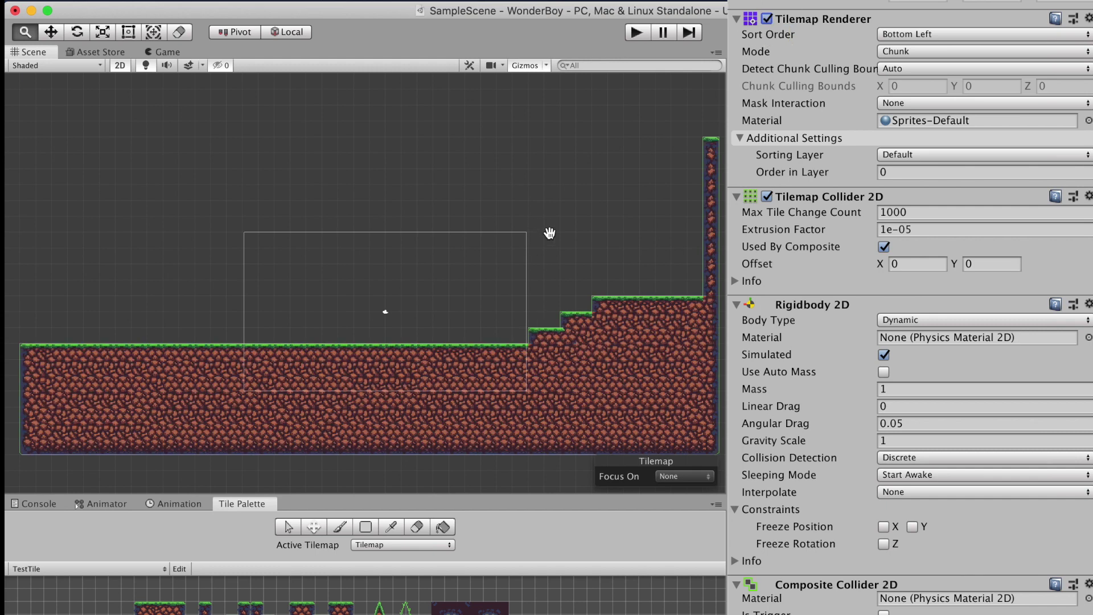
left_click(996, 321)
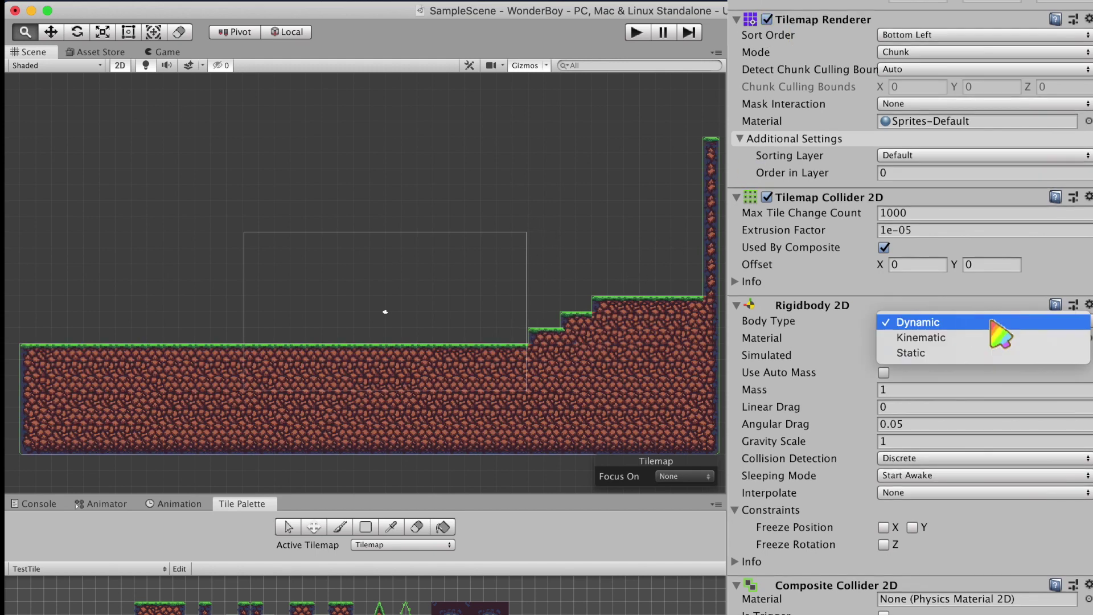
Set the Rigidbody 2D to Static and the Composite Collider geometry to Polygons.
left_click(993, 352)
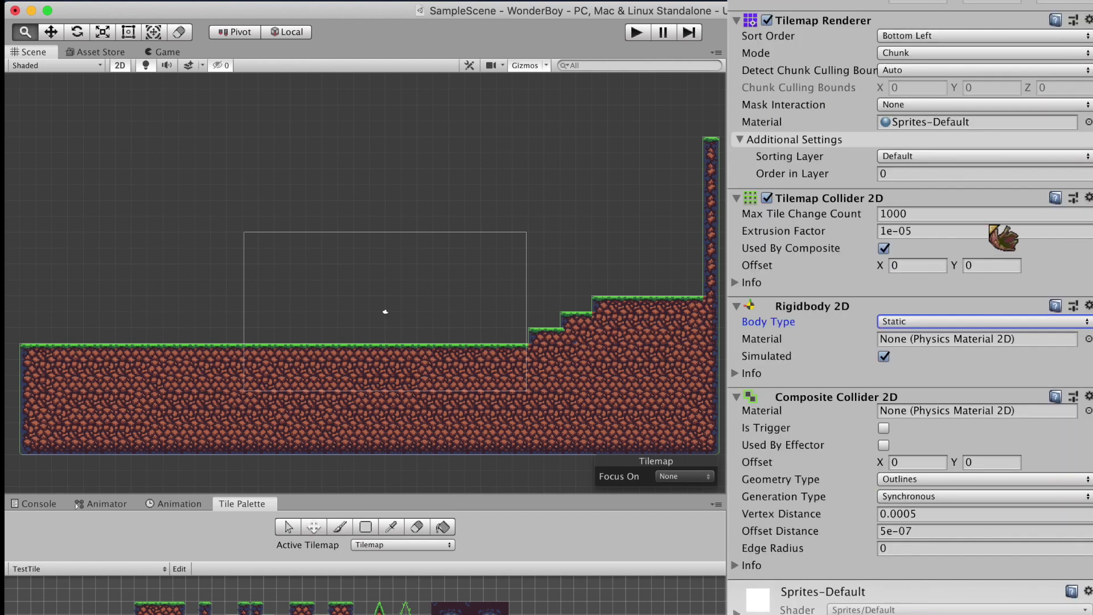
left_click(947, 481)
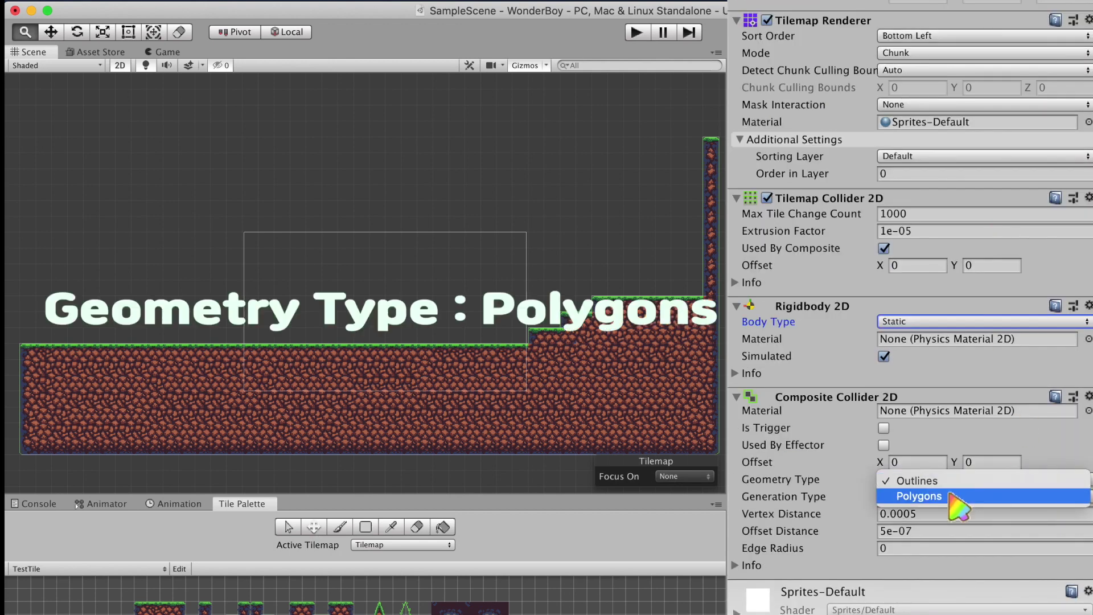
left_click(950, 496)
Change the Composite Collider 2D's Offset Distance to 0.001.
scroll(959, 515, "up", 1)
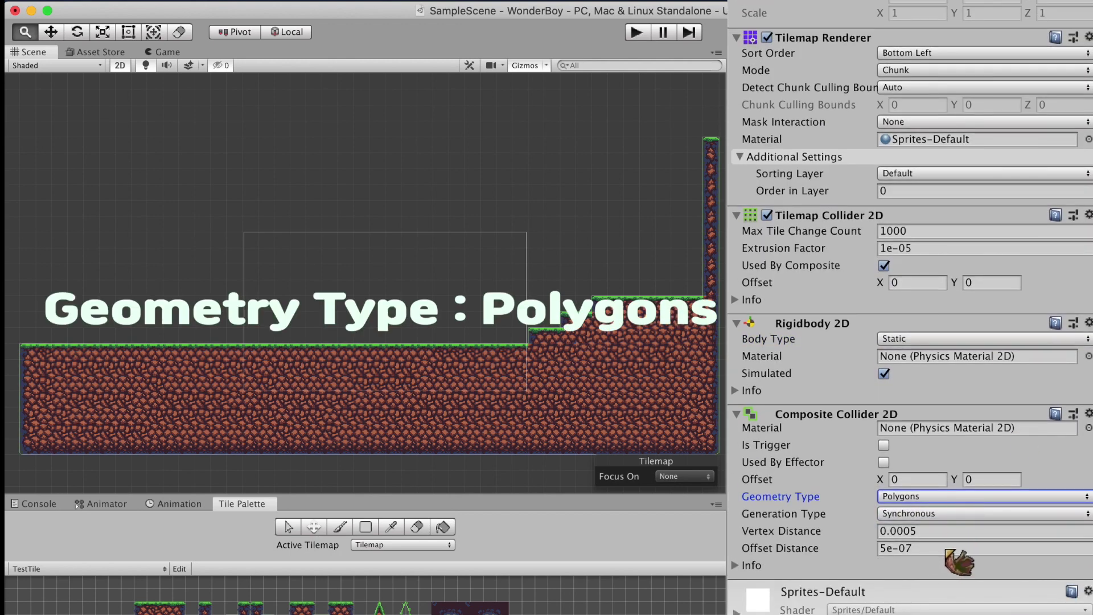
left_click(911, 548)
left_click(947, 548)
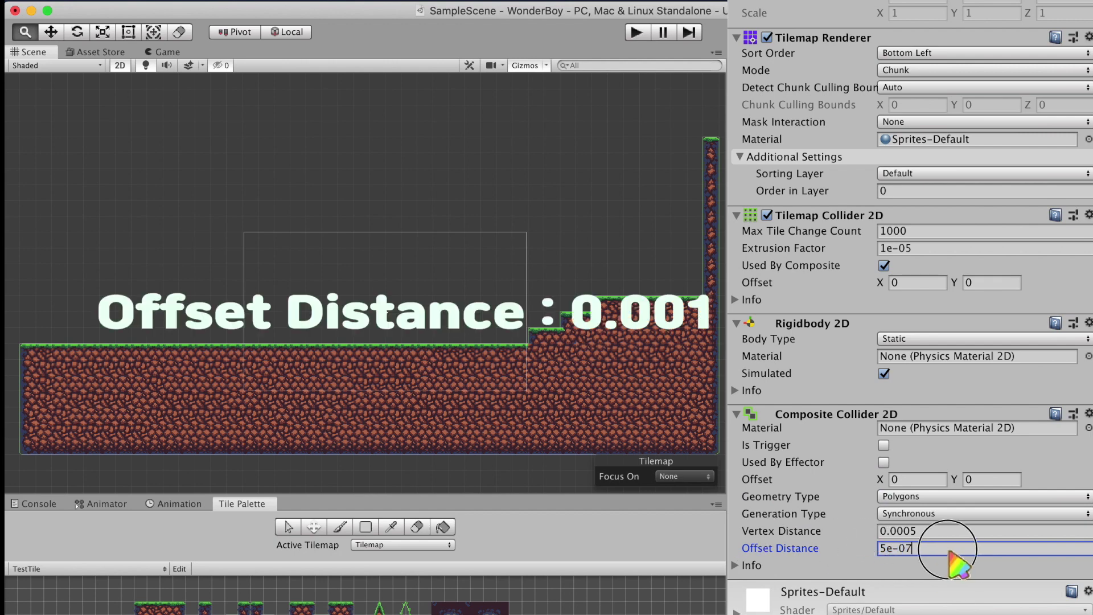
left_click_drag(950, 550, 870, 527)
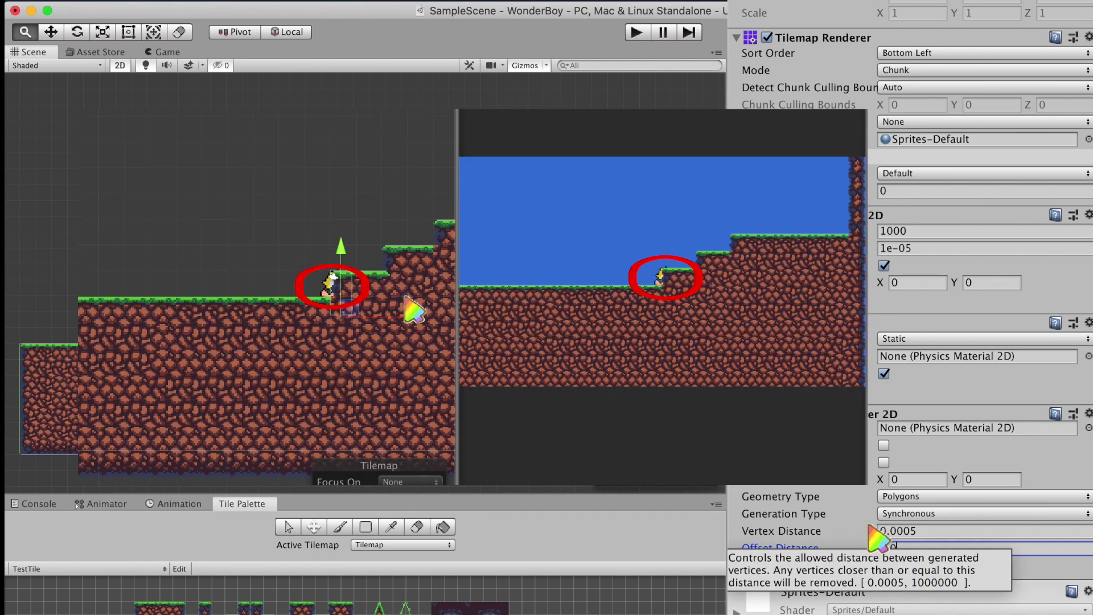
type("0")
type("1")
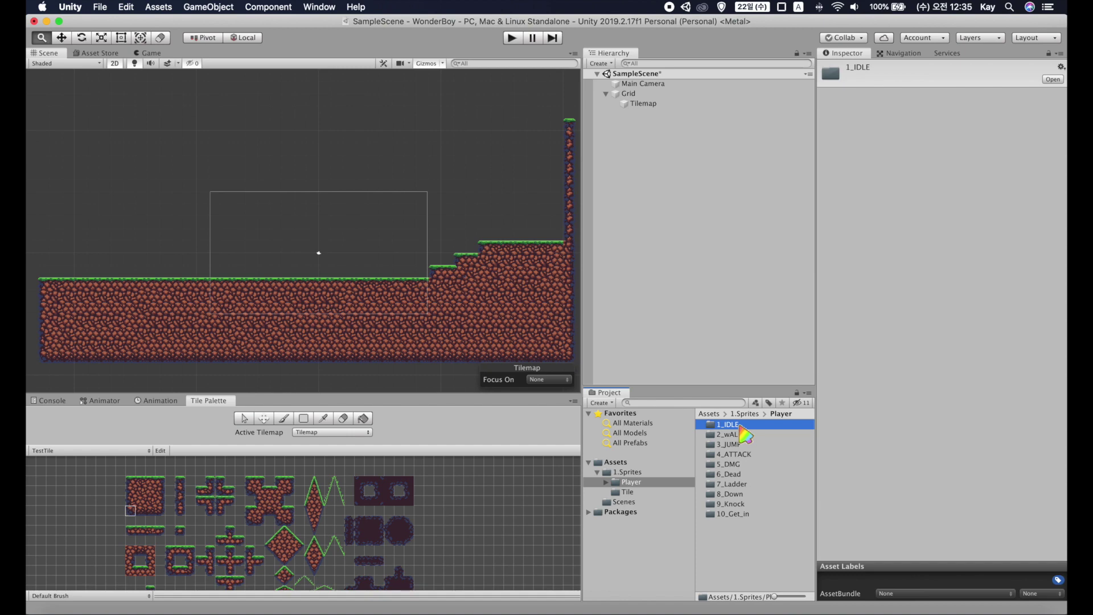
Give PLAYER_IDLE 16 pixels per unit and Point filtering, apply, and open the Sprite Editor.
double_click(734, 425)
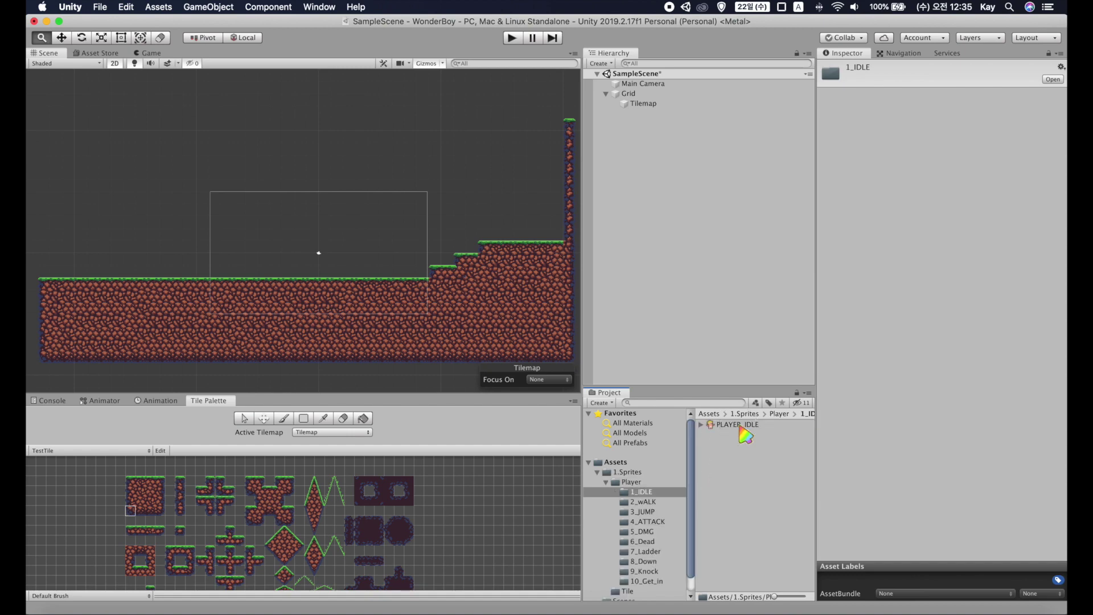
left_click(738, 426)
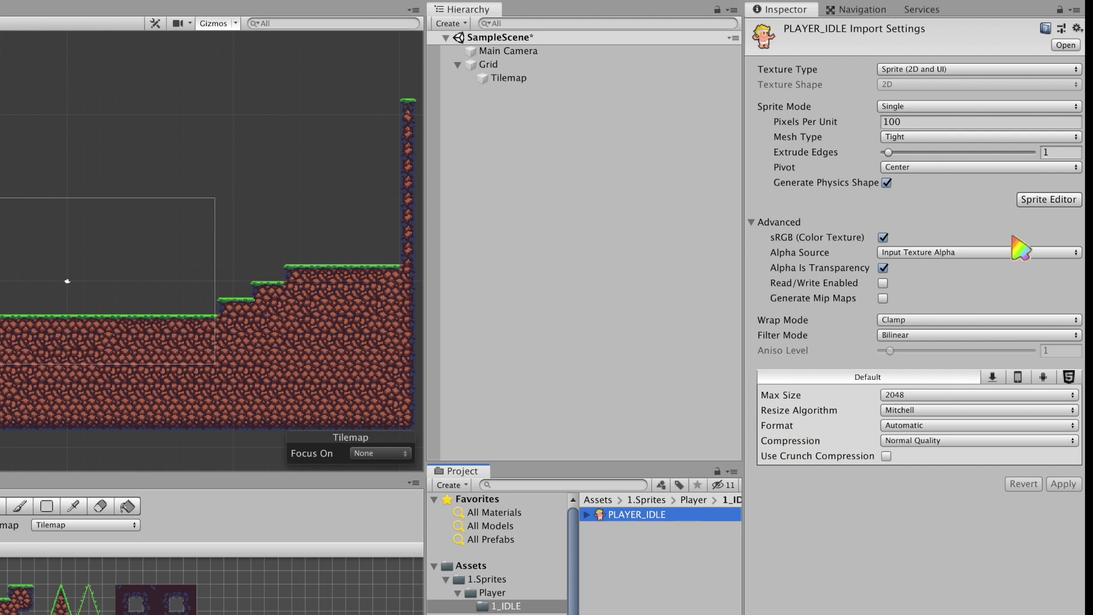
left_click(917, 121)
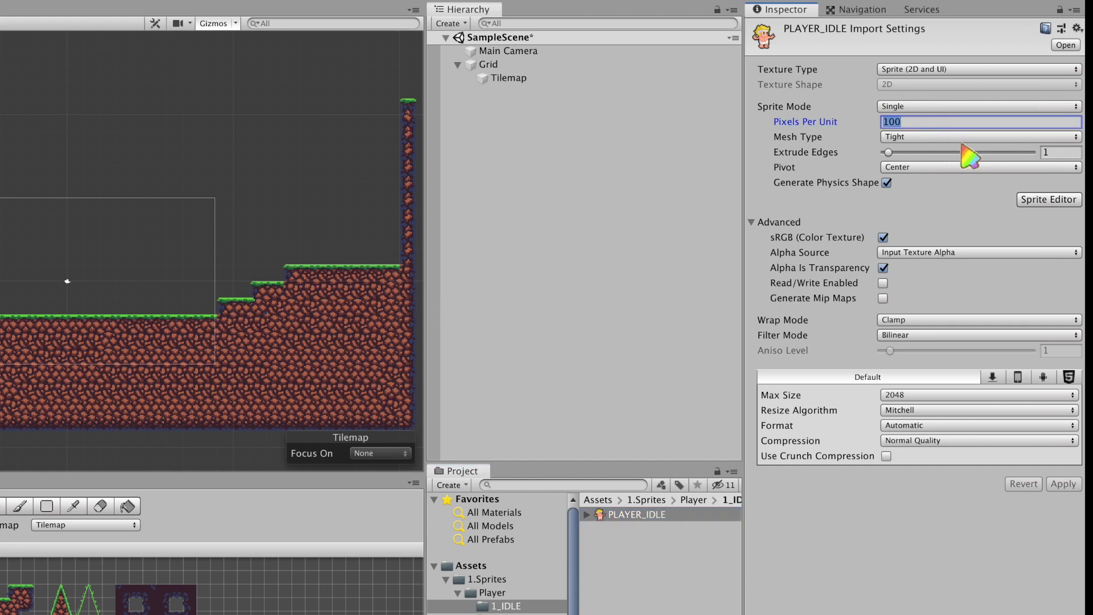
type("16")
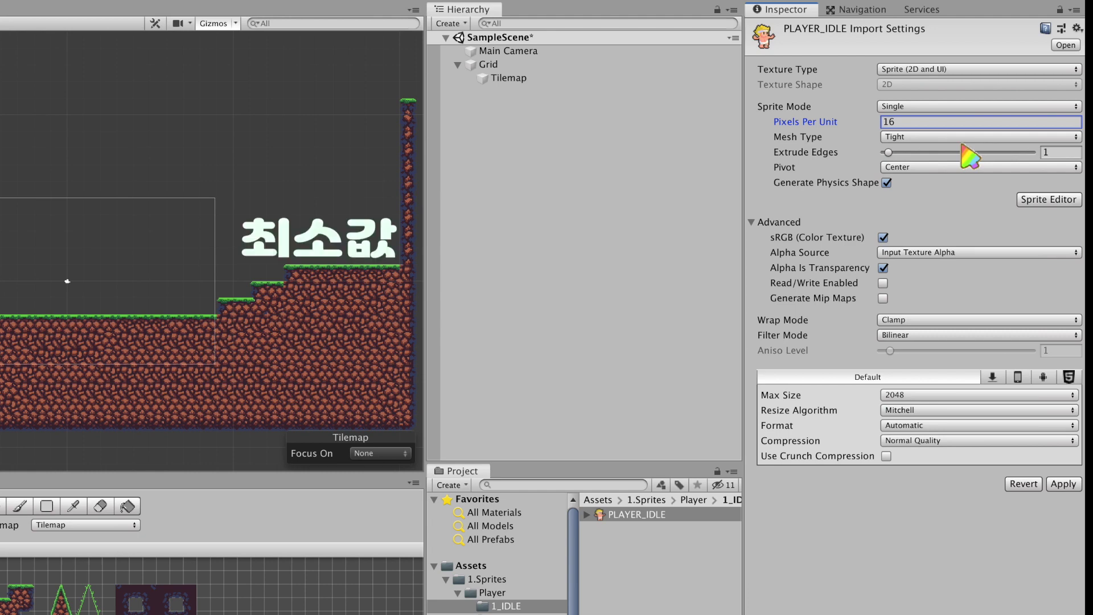
left_click(933, 334)
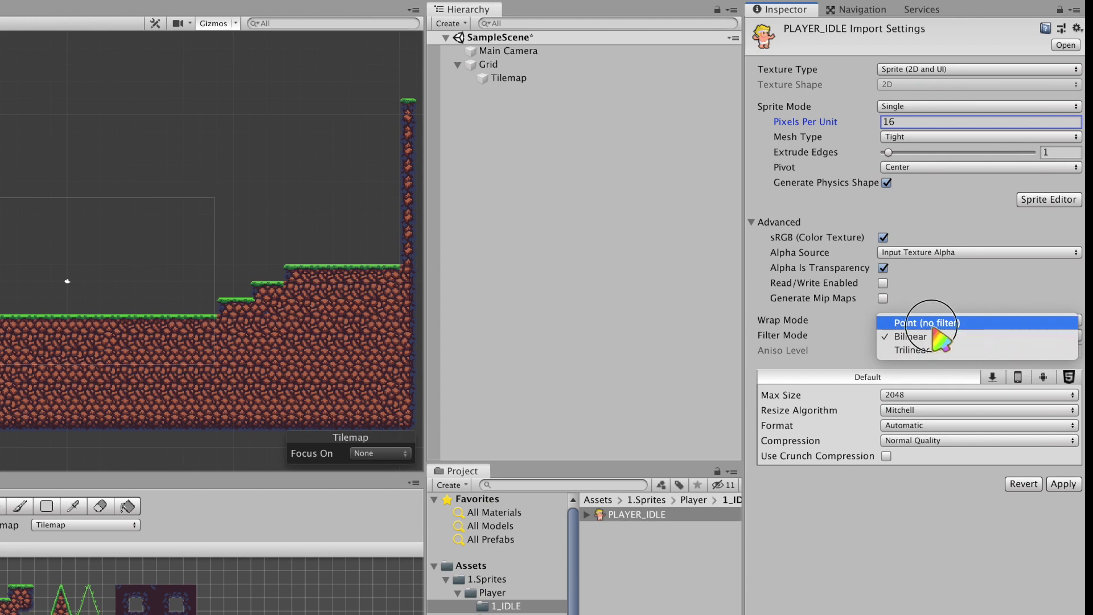
left_click(932, 323)
left_click(1048, 199)
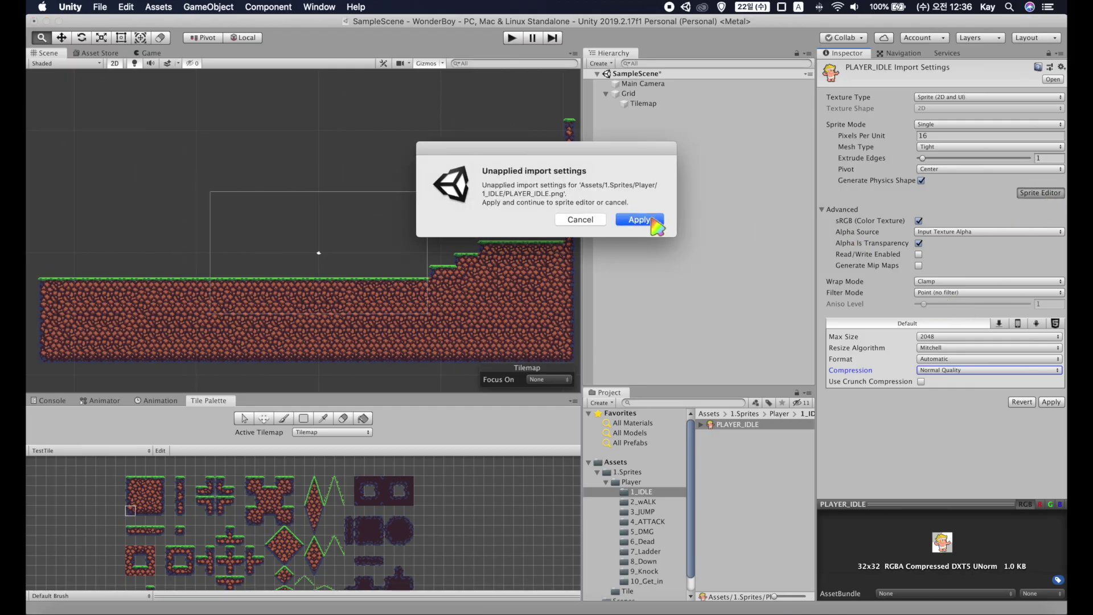
left_click(652, 219)
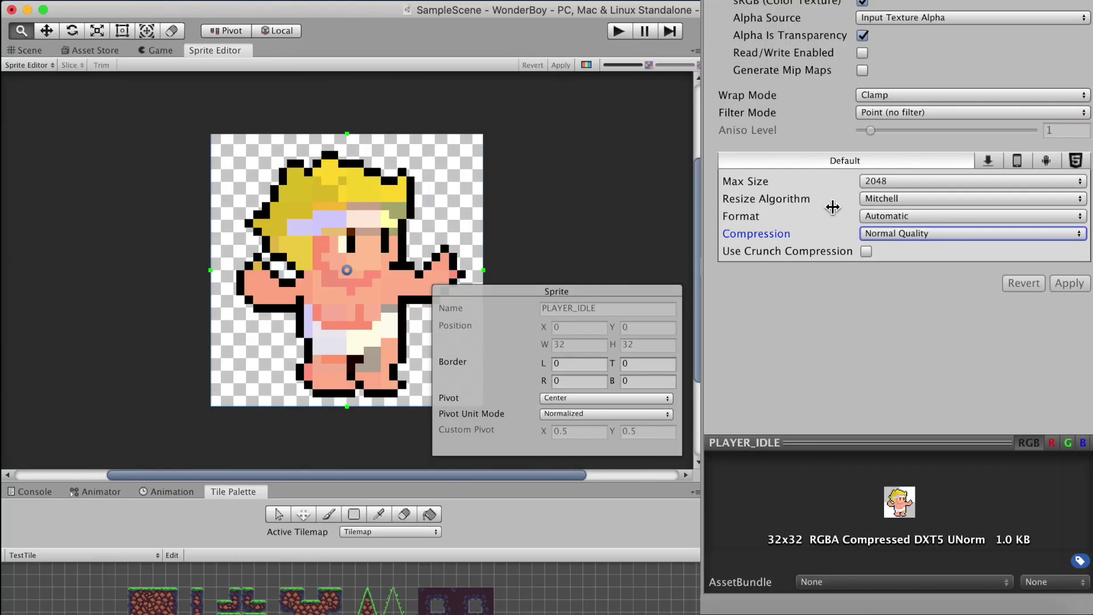
Set PLAYER_IDLE's compression to None, apply, and move its pivot to Bottom Center.
left_click(959, 370)
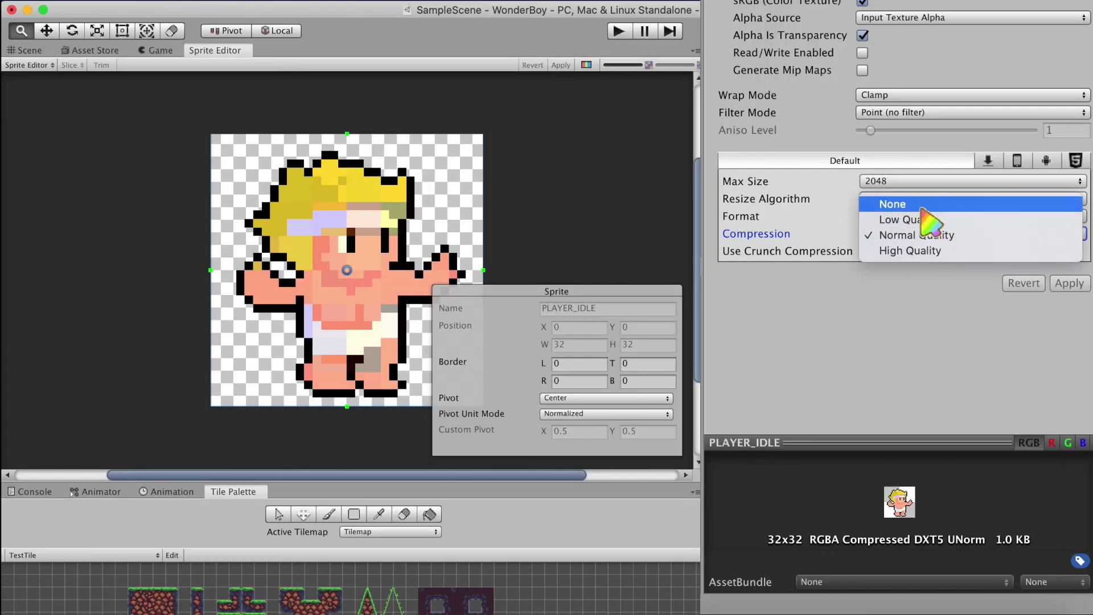
left_click(916, 203)
left_click(1070, 268)
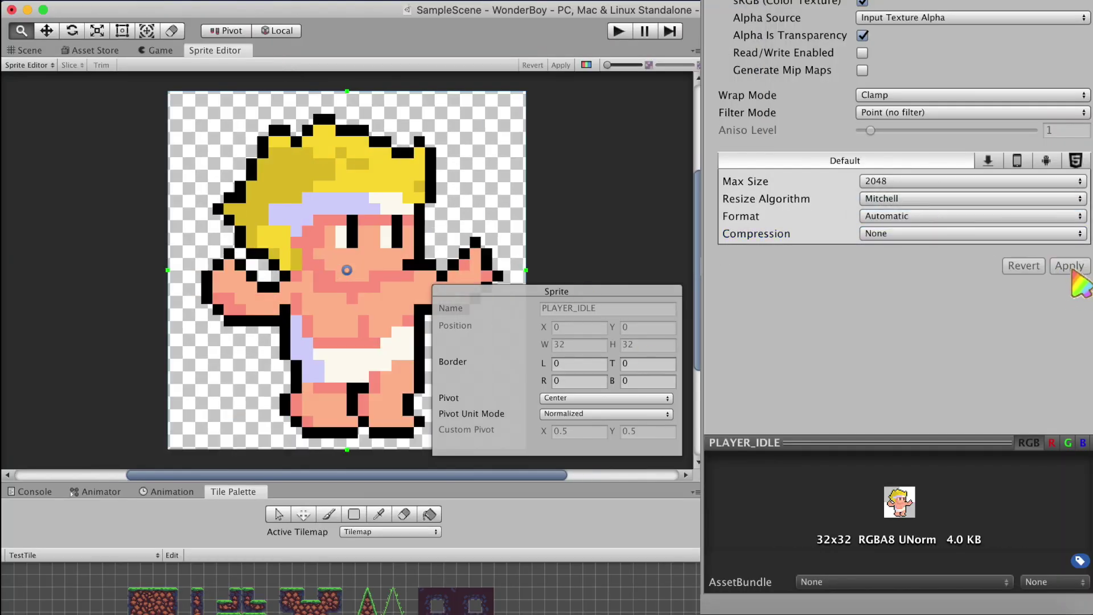
left_click(606, 398)
left_click(601, 511)
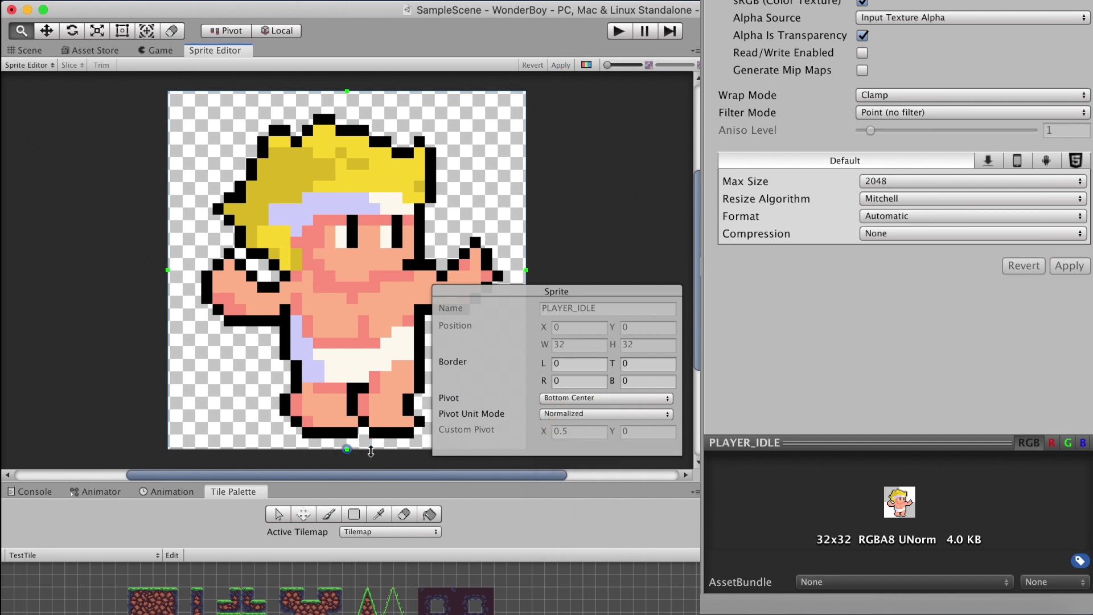
Set PLAYER_IDLE's maximum texture size to 32.
scroll(370, 451, "down", 2)
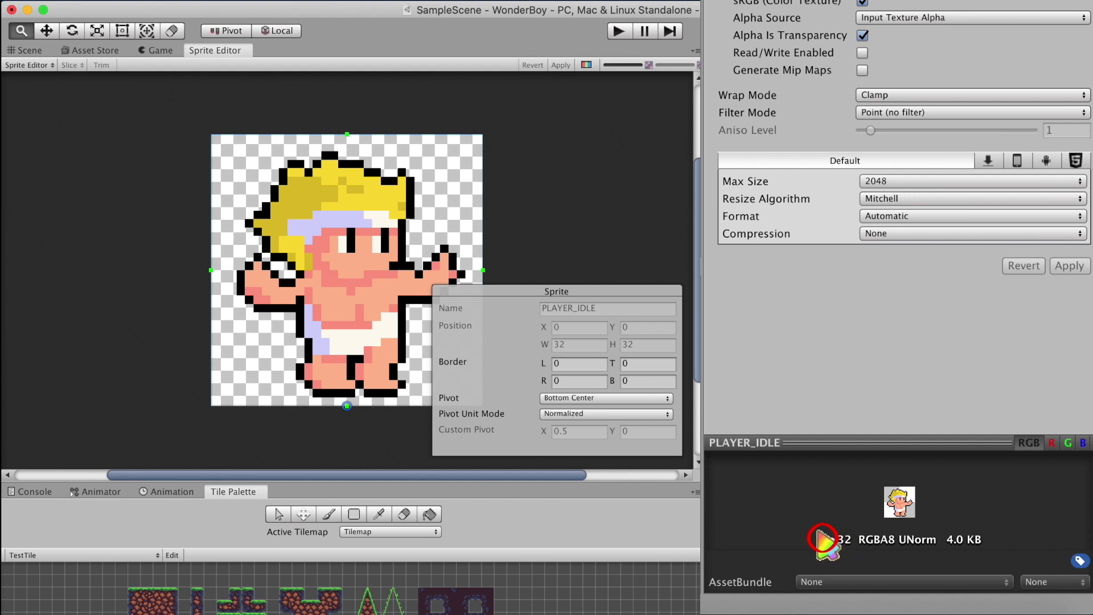
left_click(880, 181)
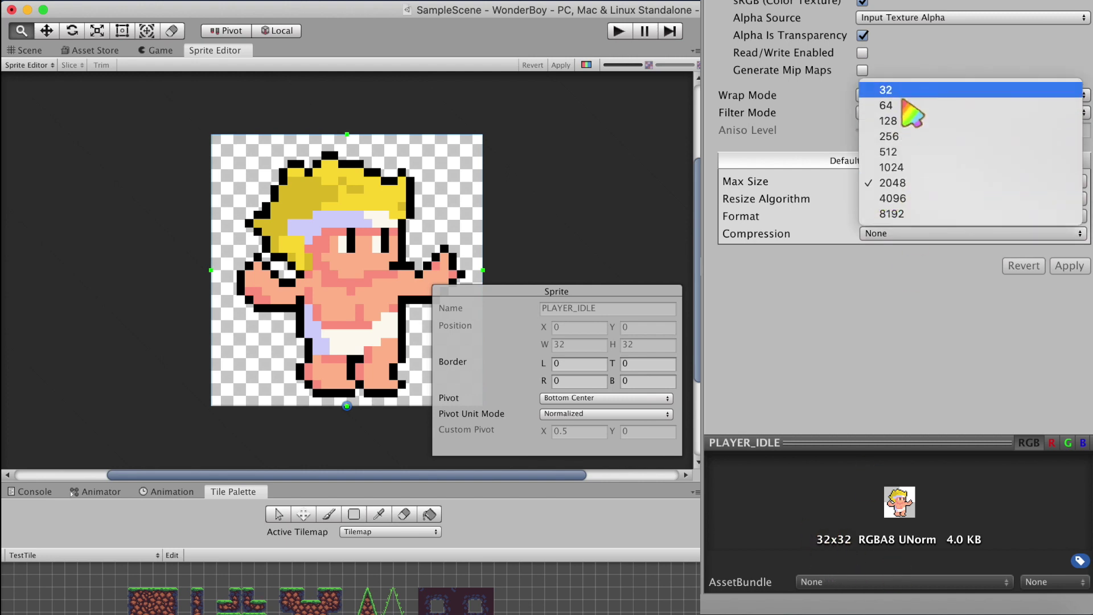
left_click(880, 88)
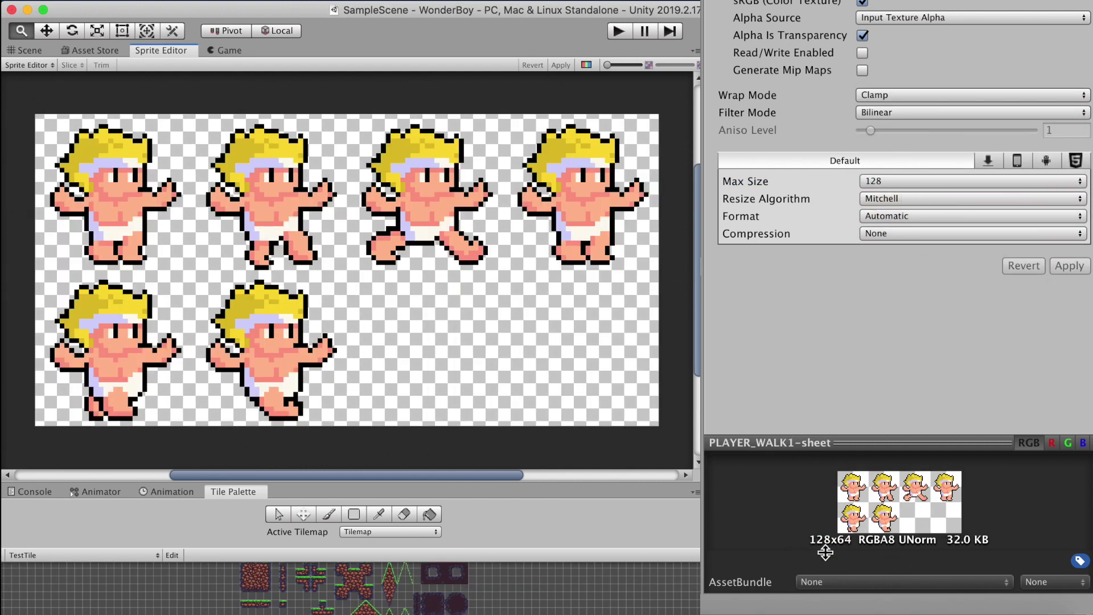
Set the walk sheet's max size to 64, apply, and drag PLAYER_IDLE into the scene.
left_click(888, 181)
left_click(890, 166)
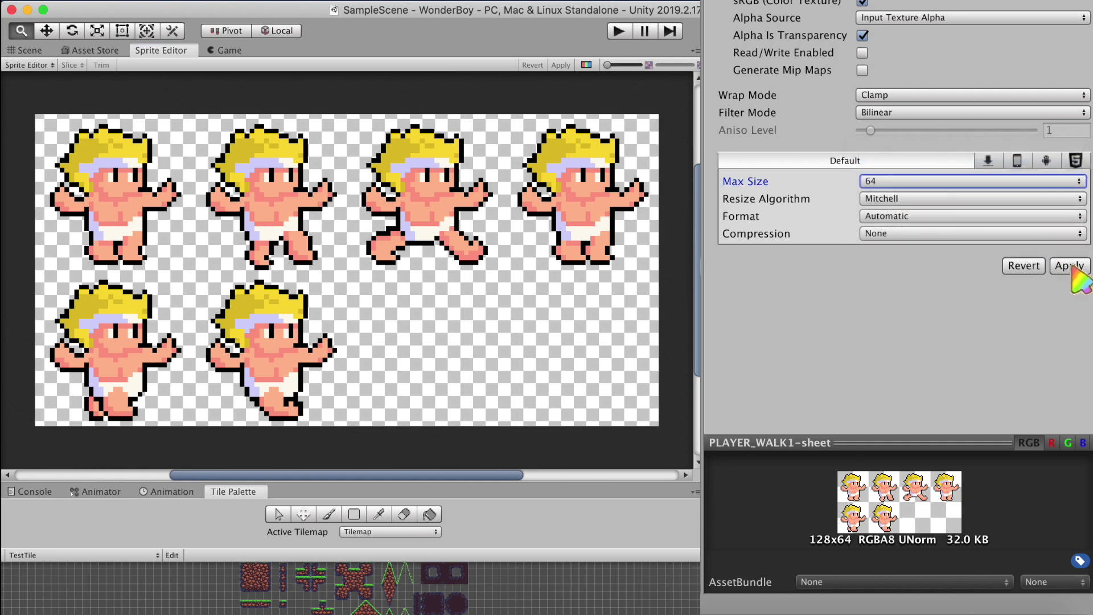
left_click(1069, 265)
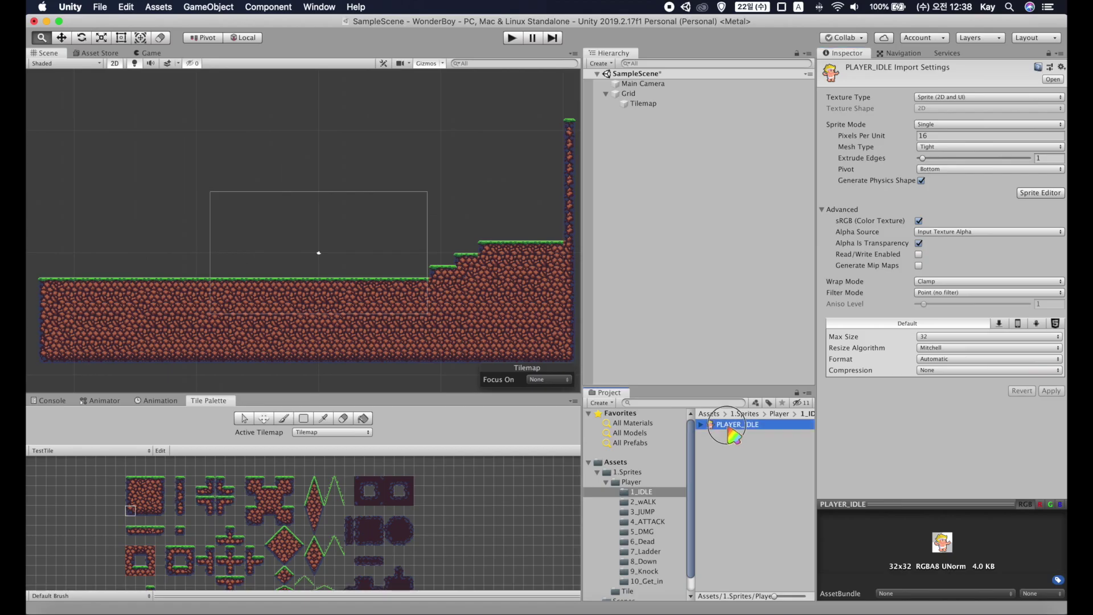
left_click_drag(730, 434, 338, 265)
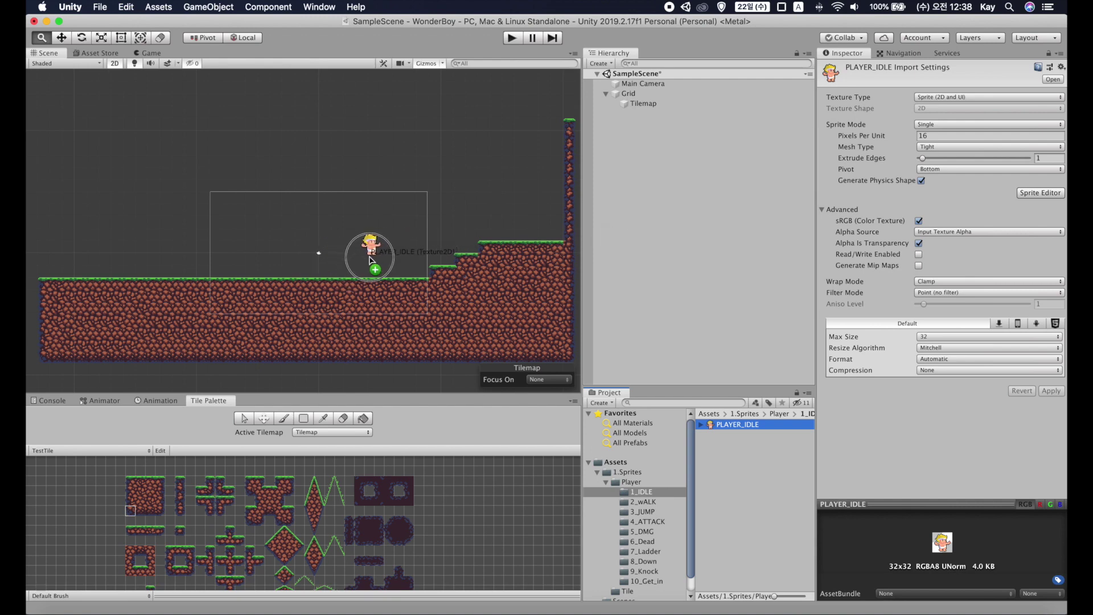
Place the idle sprite in the scene, rename it PLAYER, and tag it Player.
left_click_drag(338, 265, 354, 261)
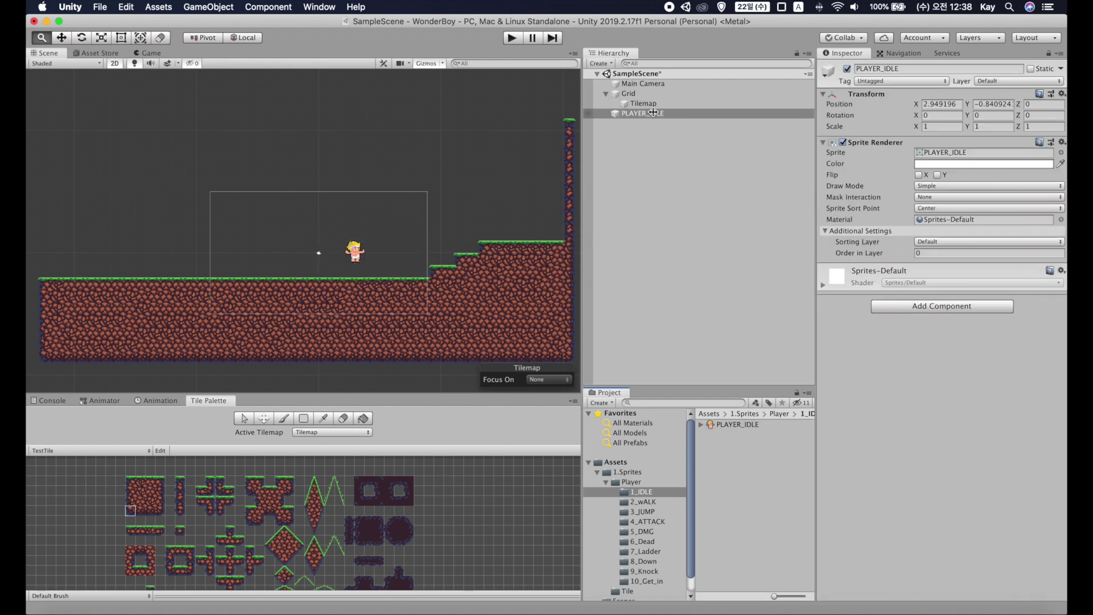
left_click(653, 113)
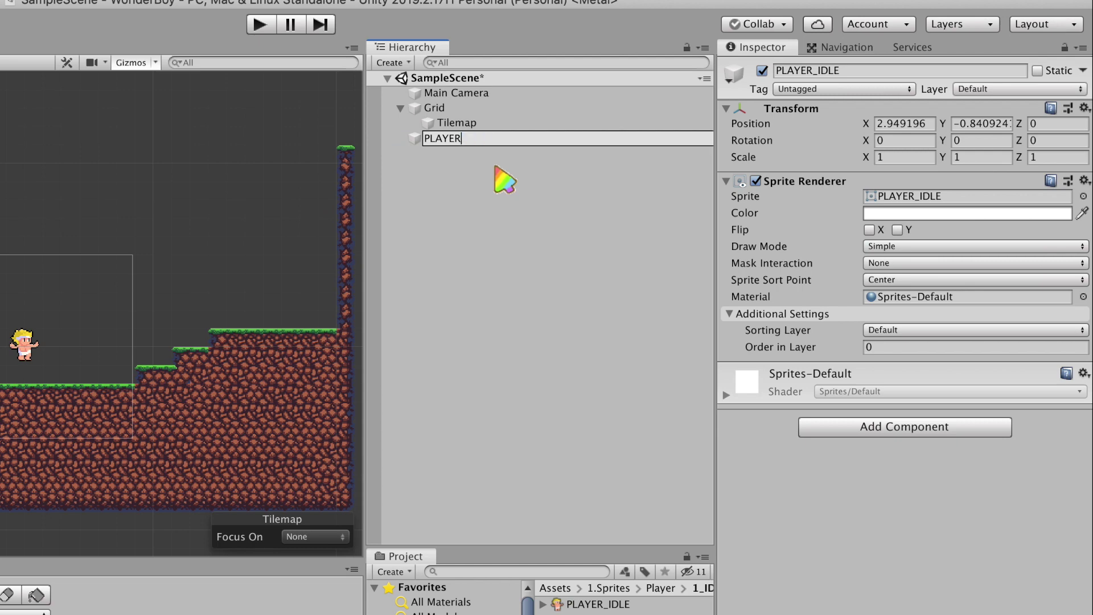
key("Return")
left_click(843, 89)
left_click(832, 165)
Create a 'Player' user layer and put PLAYER on it.
left_click(1019, 88)
left_click(979, 208)
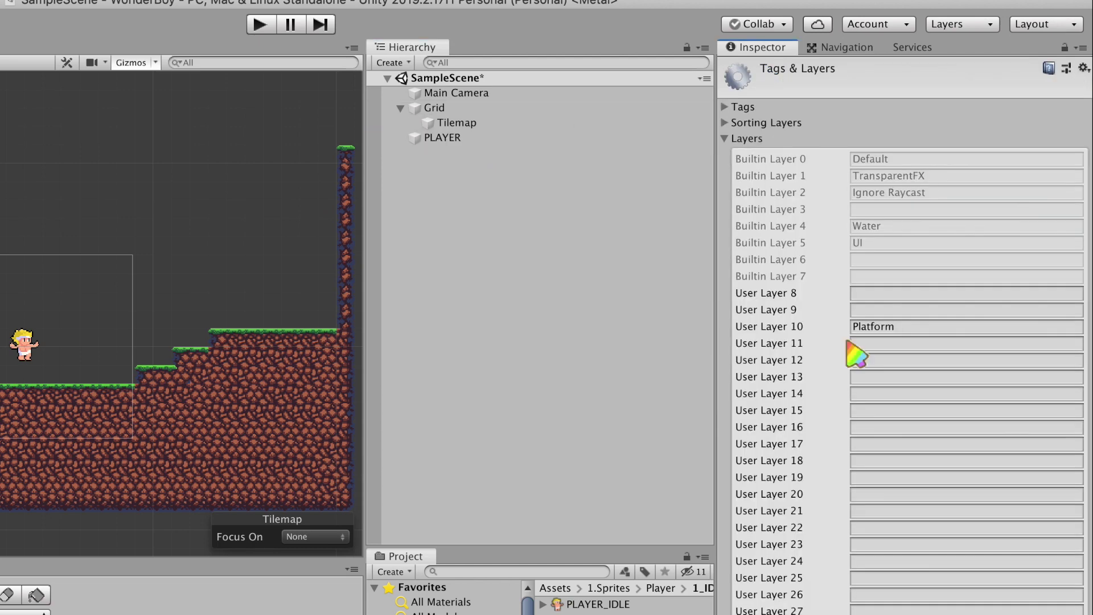
left_click(865, 309)
type("Player")
left_click(442, 138)
left_click(1019, 89)
left_click(1016, 181)
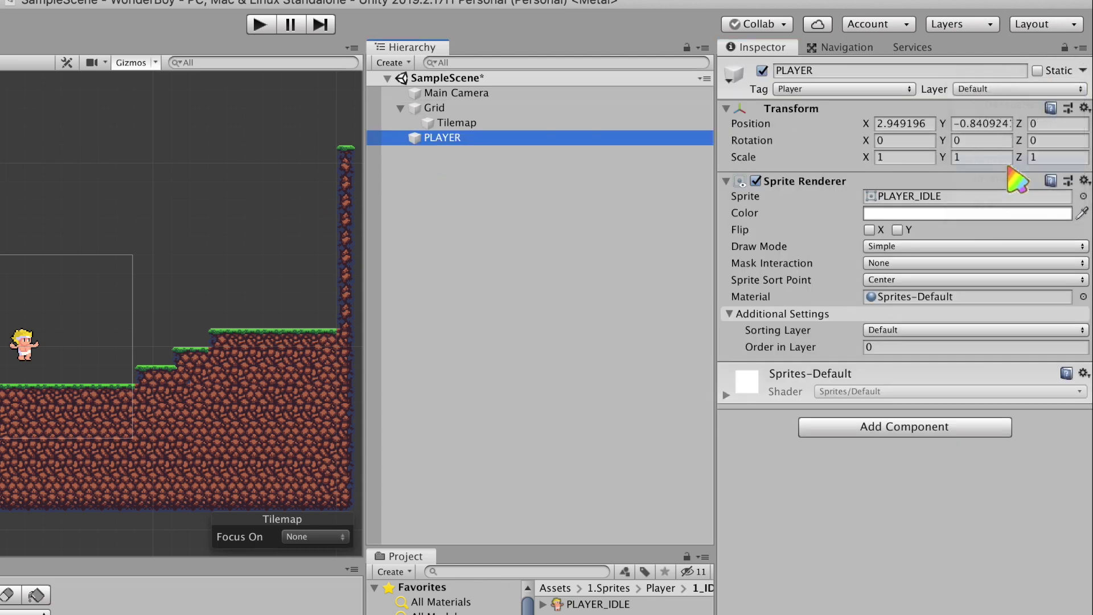
Reset PLAYER's Transform position to 0, 0, 0.
left_click(1084, 108)
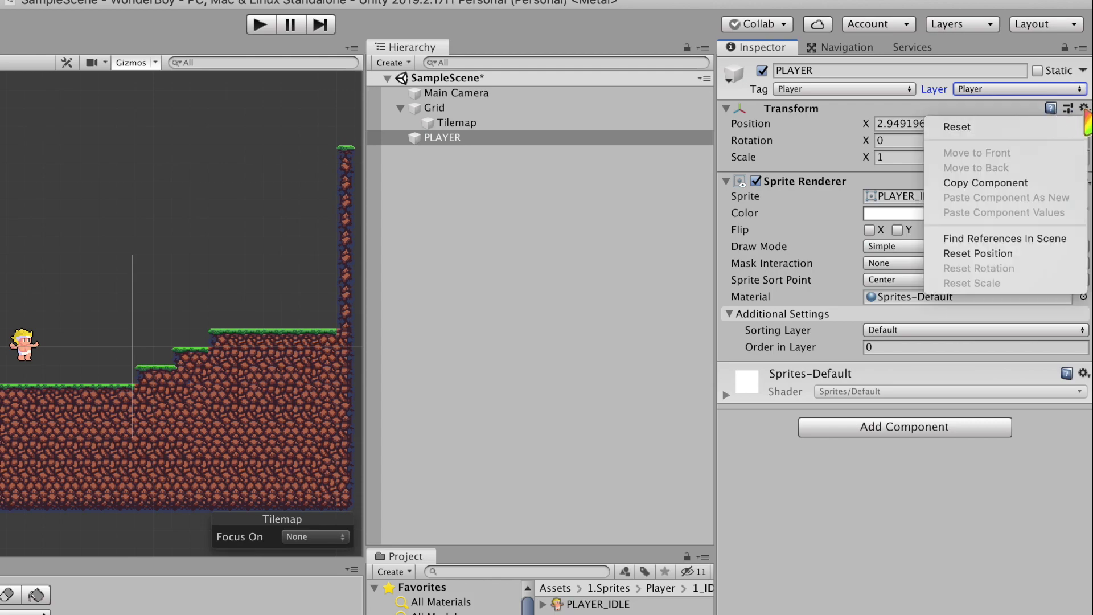
left_click(985, 254)
left_click(928, 433)
Add a Rigidbody 2D and a Box Collider 2D to PLAYER.
type("r")
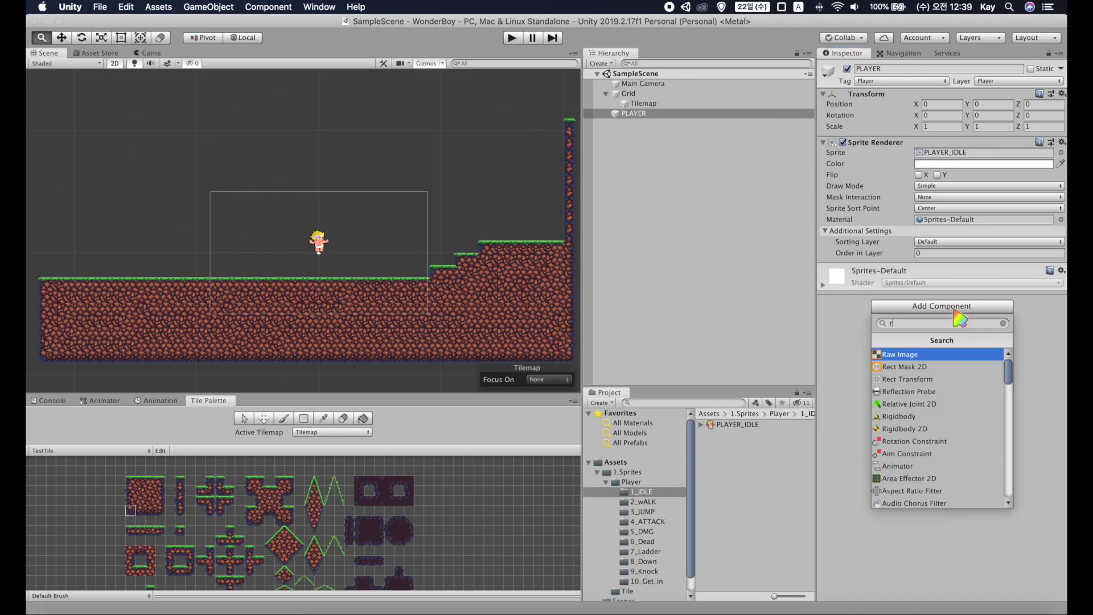
type("i")
key("Down")
key("Return")
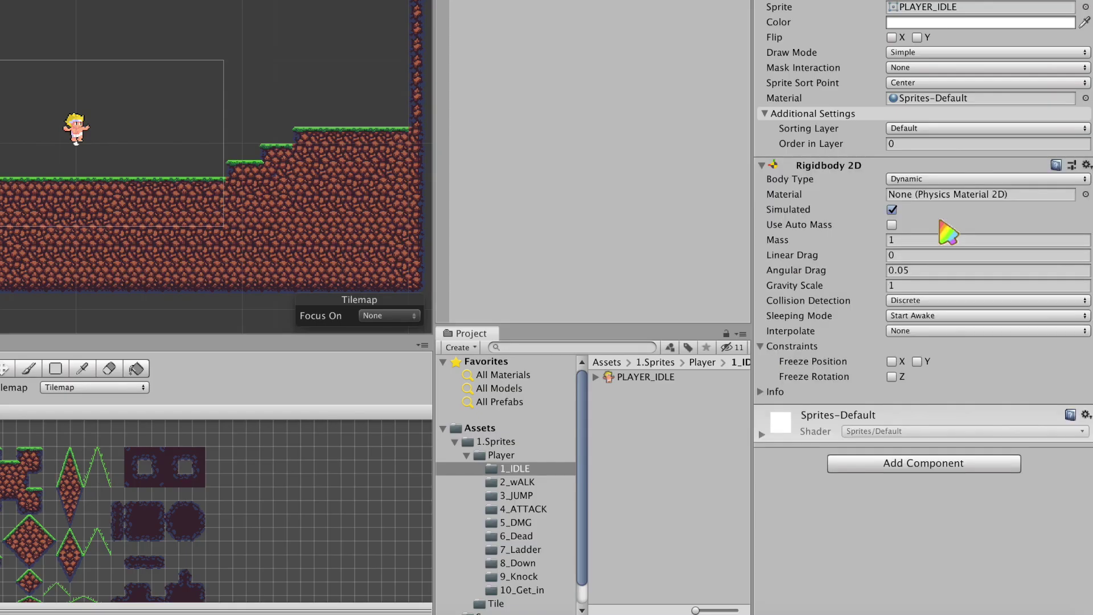
left_click(925, 464)
type("co")
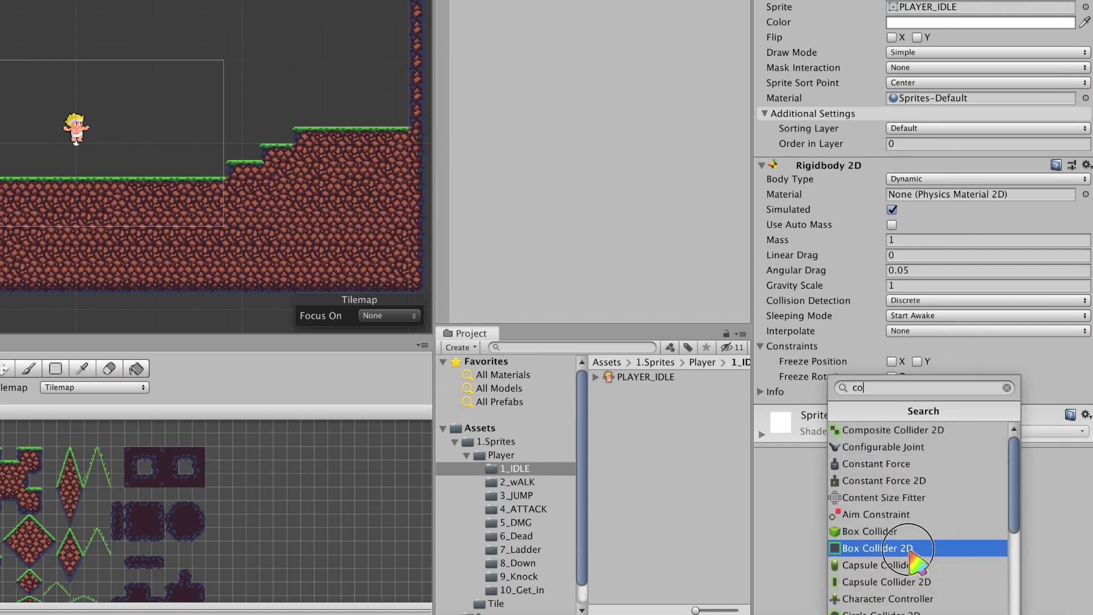
left_click(909, 548)
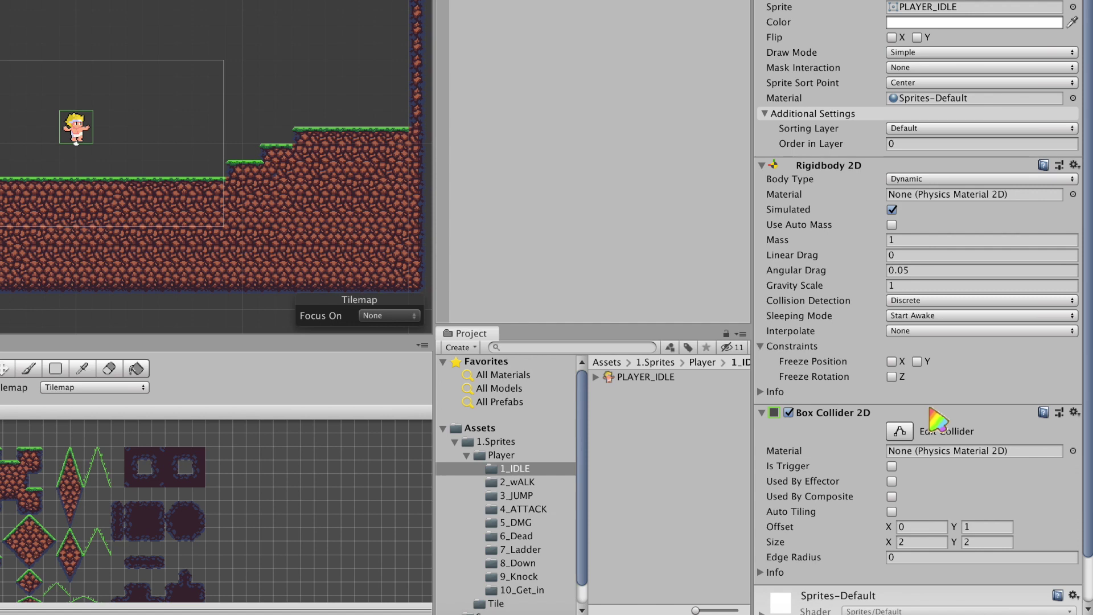
Add a Circle Collider 2D to PLAYER, then remove it again.
scroll(936, 420, "down", 2)
left_click(910, 589)
type("cir")
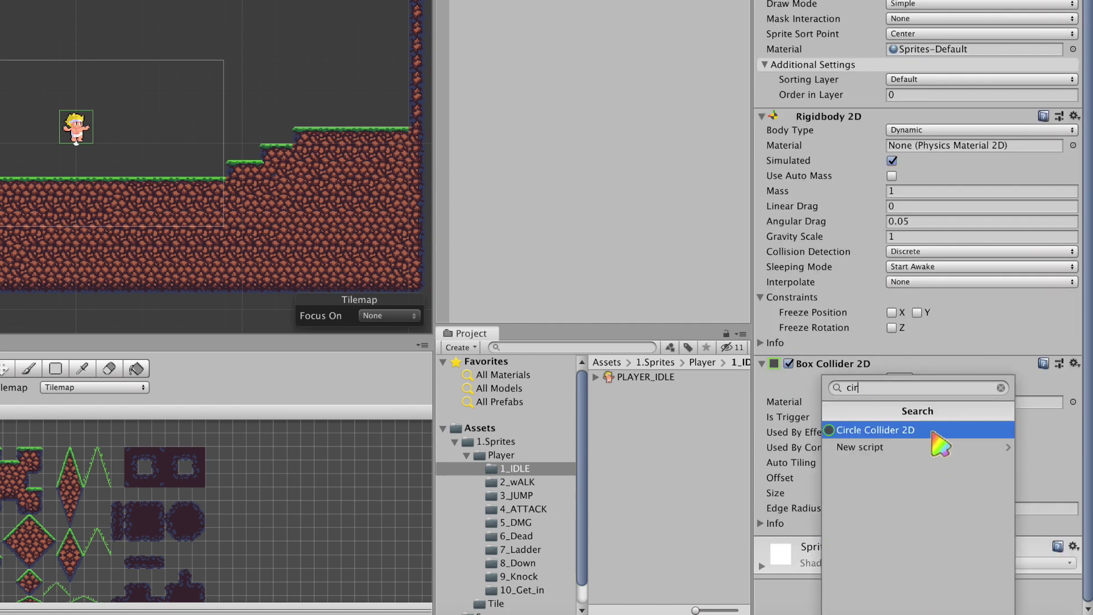
left_click(931, 430)
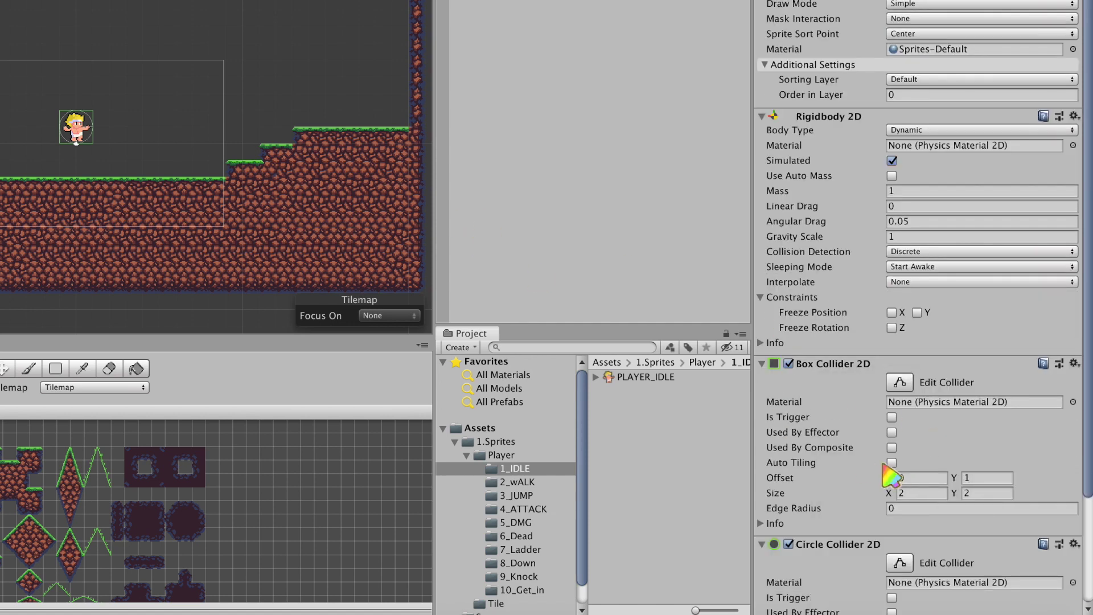
scroll(851, 561, "down", 3)
left_click(1052, 561)
left_click(989, 476)
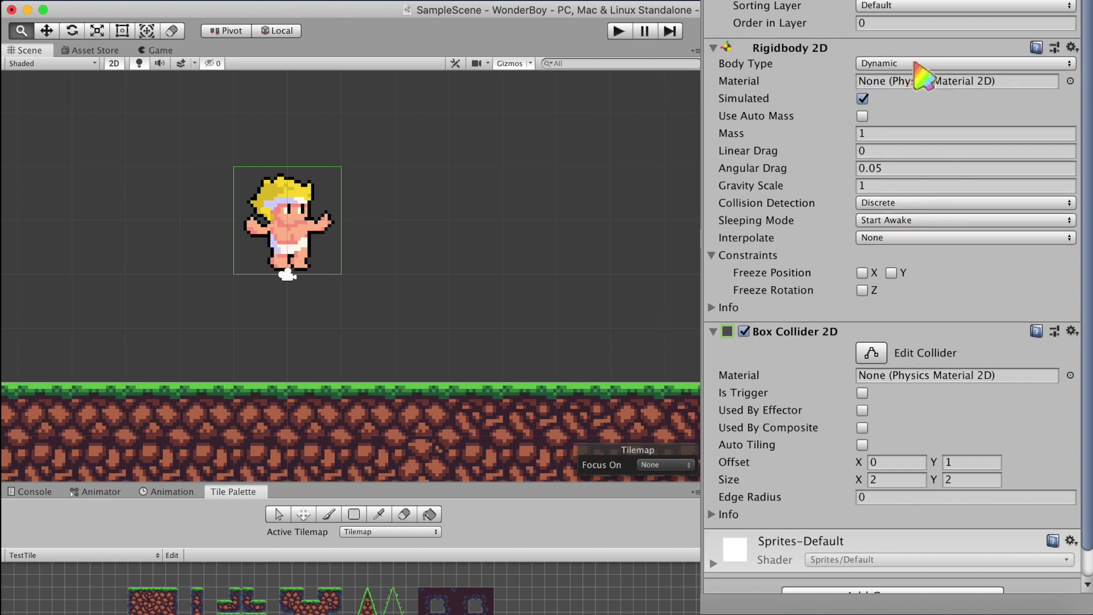
Keep collision detection Discrete after trying Continuous, and freeze Z rotation.
left_click(876, 204)
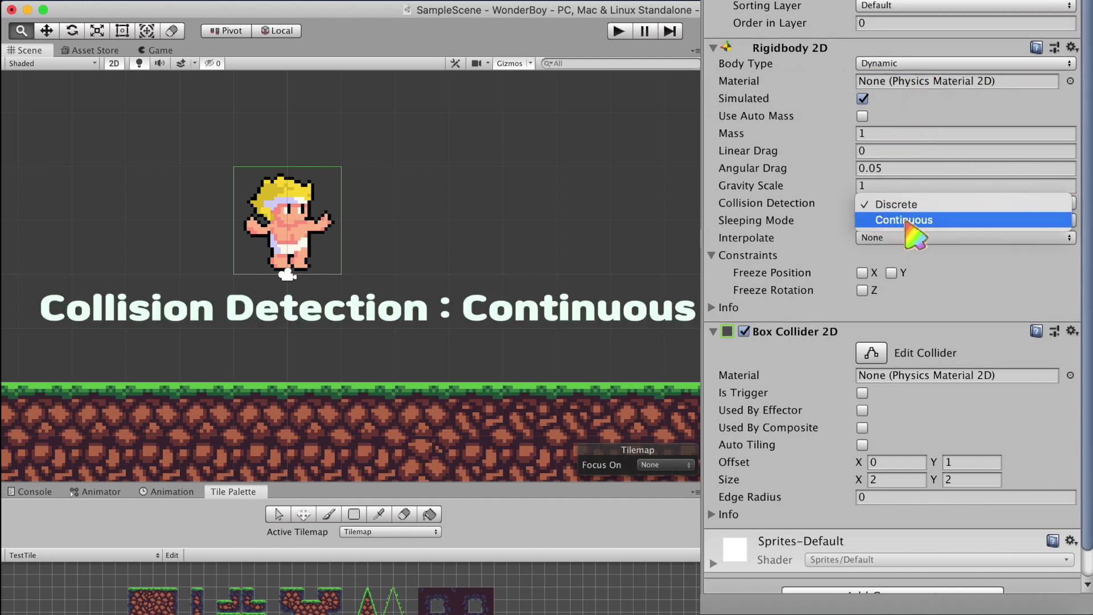
left_click(906, 220)
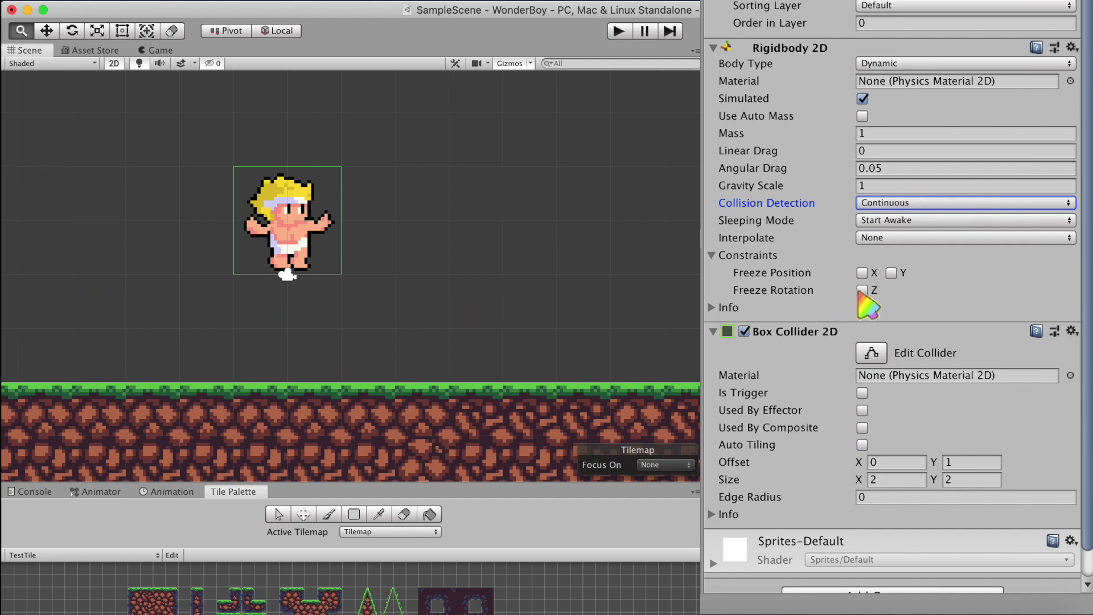
key("ctrl+z")
left_click(862, 291)
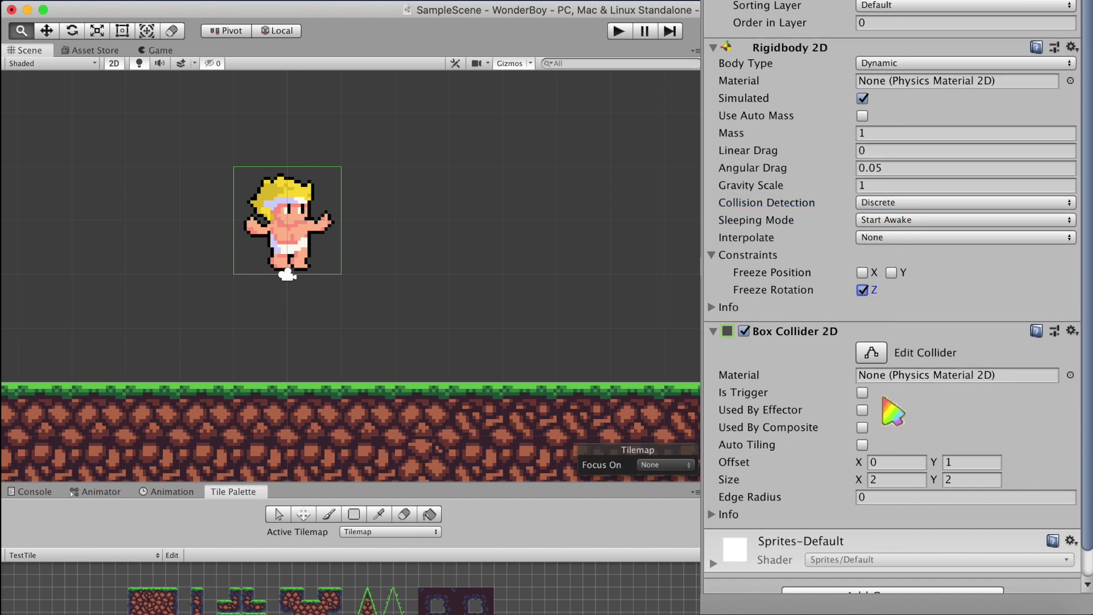
Trim the Box Collider 2D's sides and top to fit the character's body.
left_click(871, 352)
left_click_drag(234, 221, 263, 220)
left_click_drag(342, 220, 310, 222)
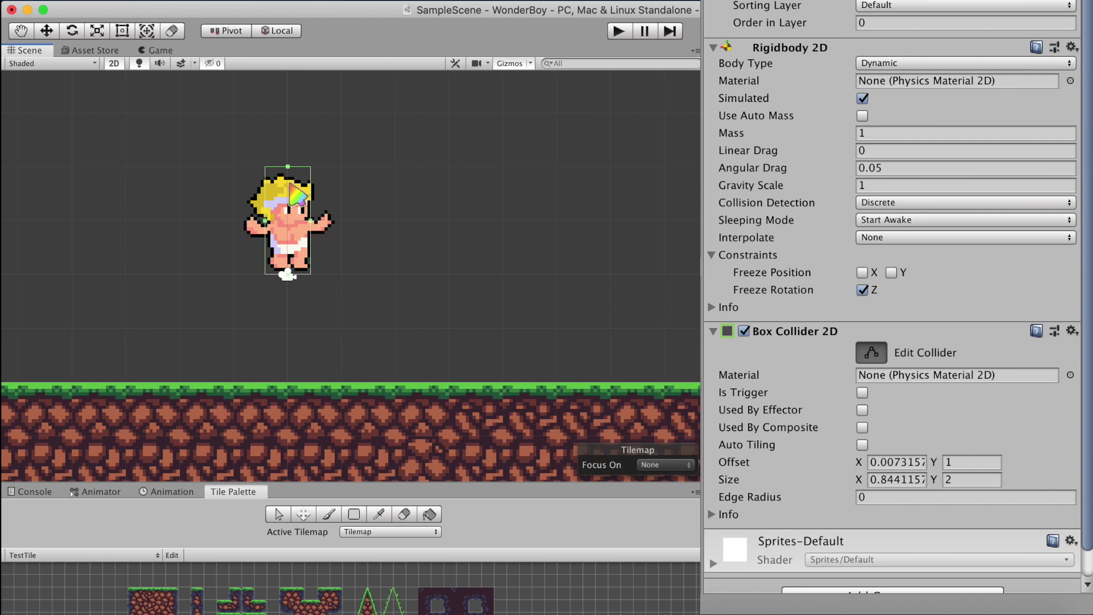
left_click_drag(287, 167, 287, 174)
scroll(288, 296, "up", 5)
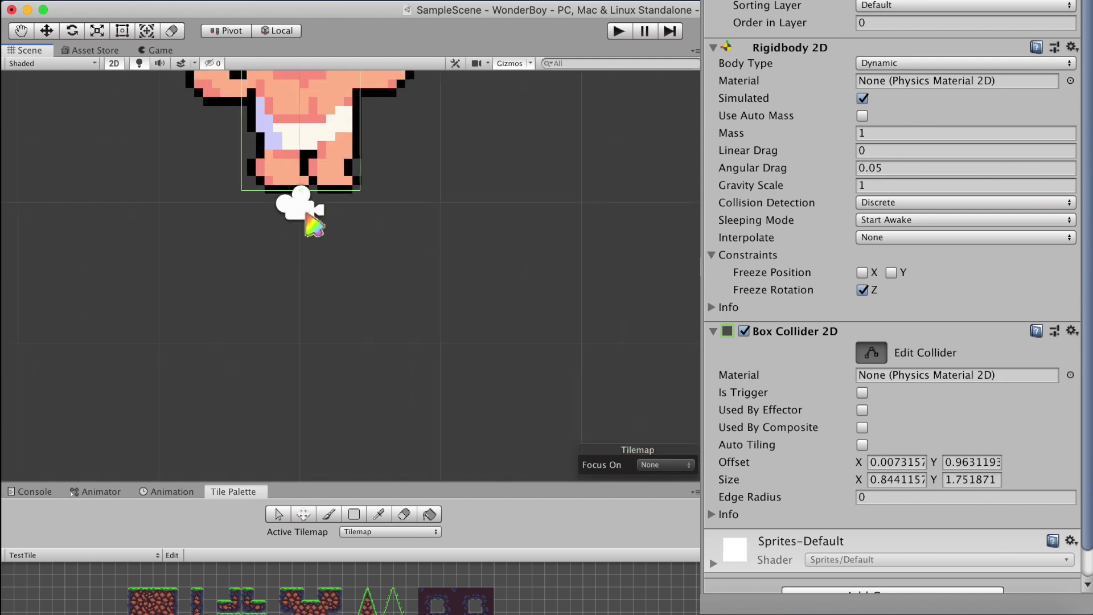
Create a 2.Script folder in Assets with a Player subfolder inside it.
right_click(620, 462)
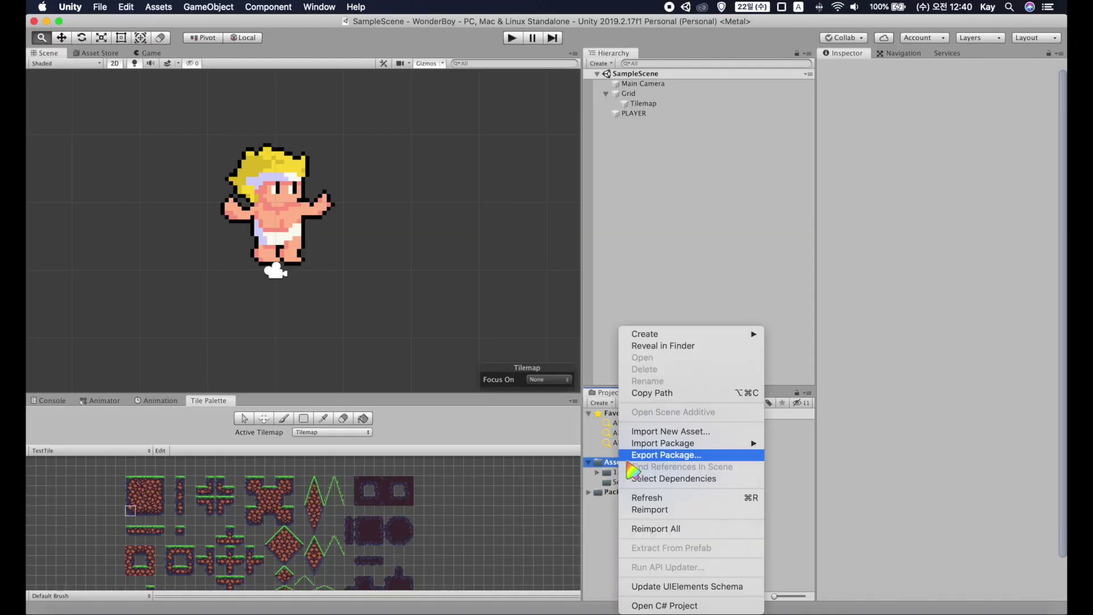
left_click(797, 334)
type("2.Script")
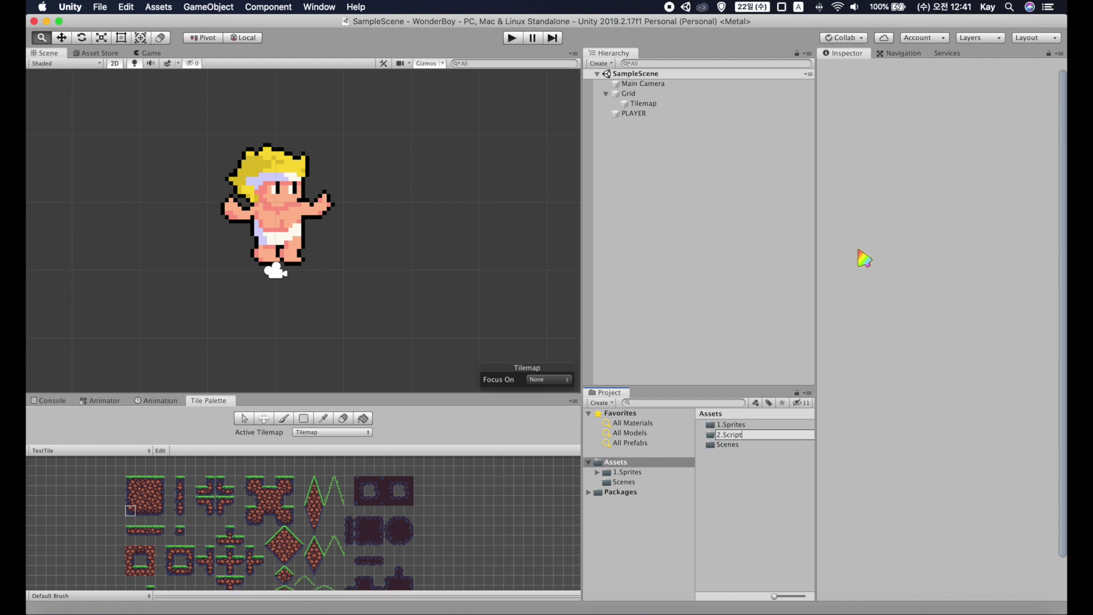
right_click(735, 323)
left_click(902, 144)
type("Player")
Create the PlayerMovement C# script, attach it to PLAYER, and open it for editing.
right_click(734, 323)
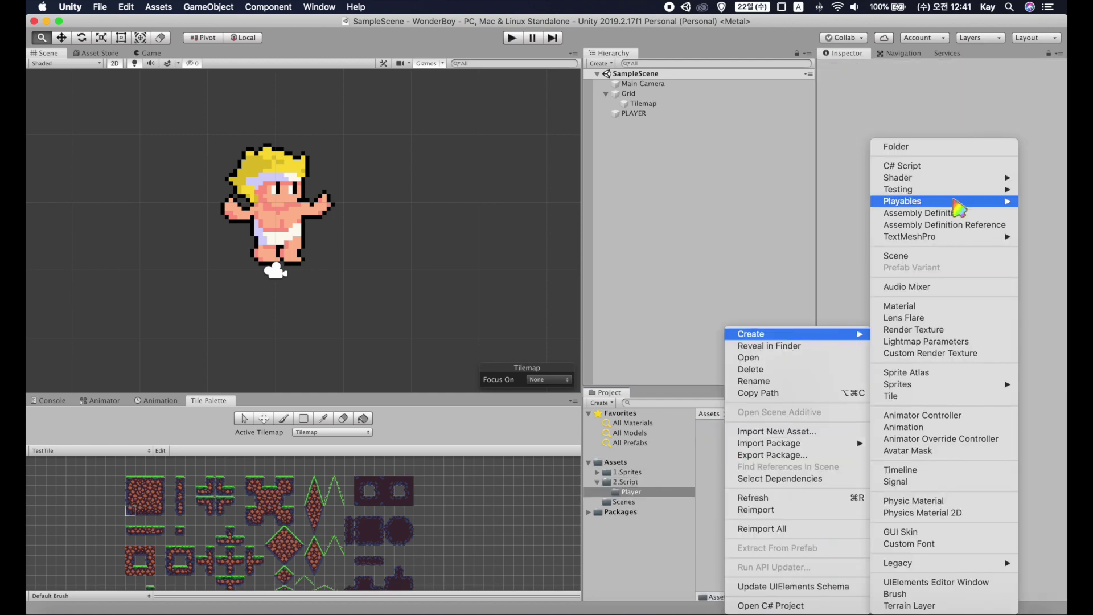
left_click(905, 164)
type("PlayerMovement")
left_click(633, 113)
left_click_drag(743, 424, 634, 113)
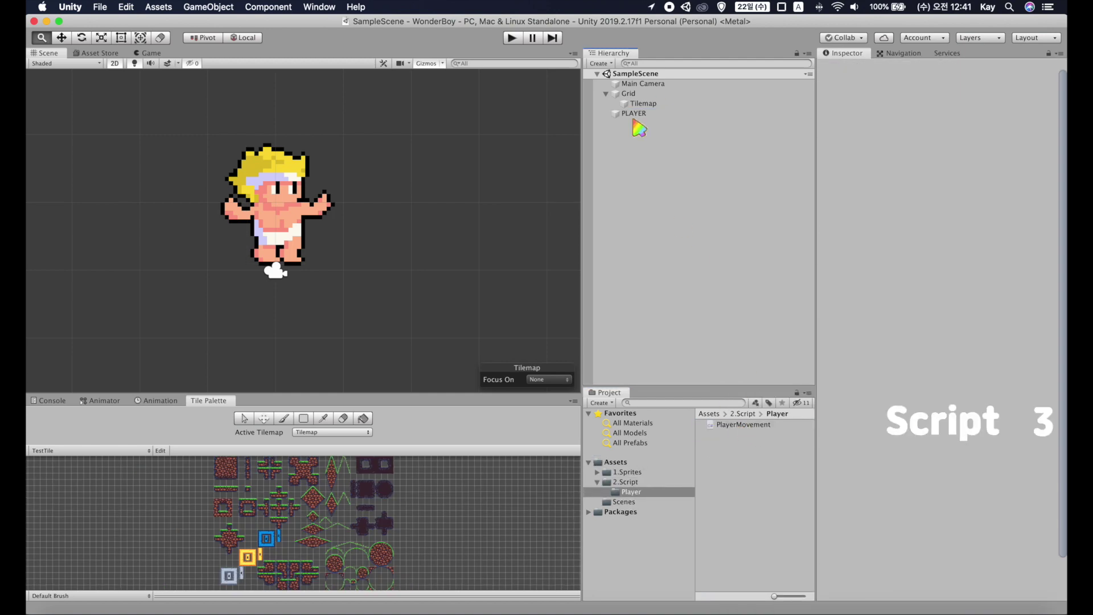
scroll(911, 546, "down", 1)
double_click(946, 534)
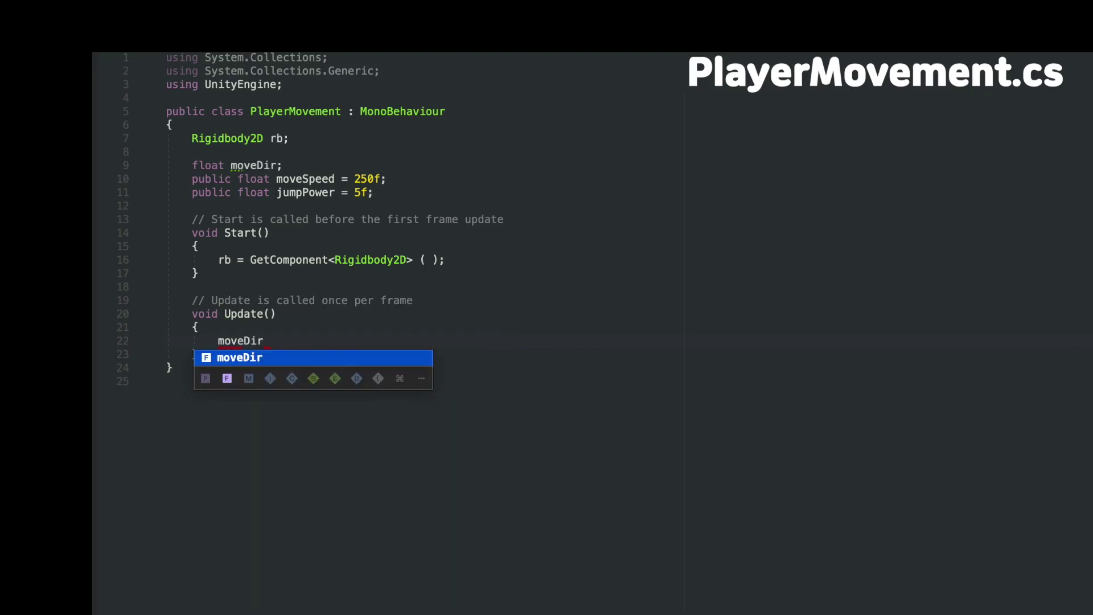
Read input with Input.GetAxisRaw and add a FixedUpdate applying rb.AddForce from moveDir and moveSpeed.
type("= Input.GetAxisR")
key("Return")
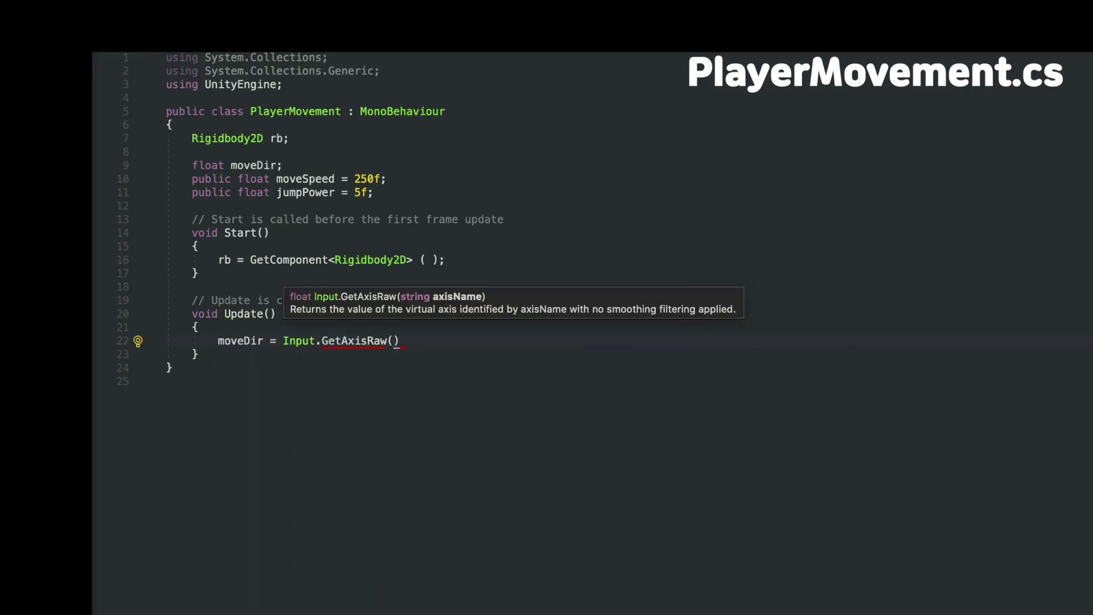
type(";fix")
key("Return")
type("rb.AddForce")
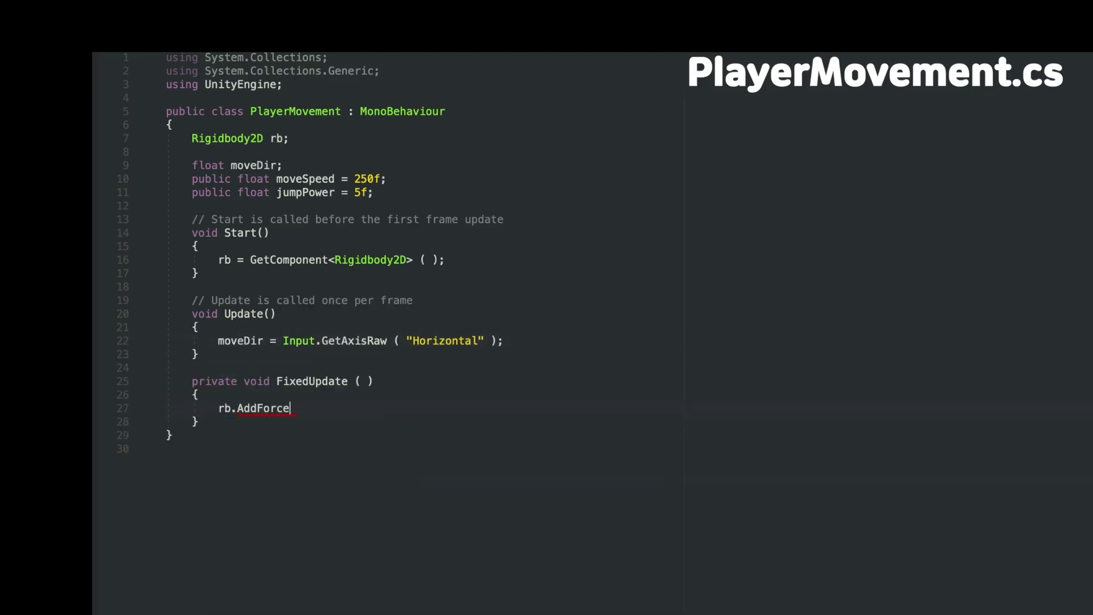
type("( new Vector2)( moveDir * Time.fixedDeltaTime * move")
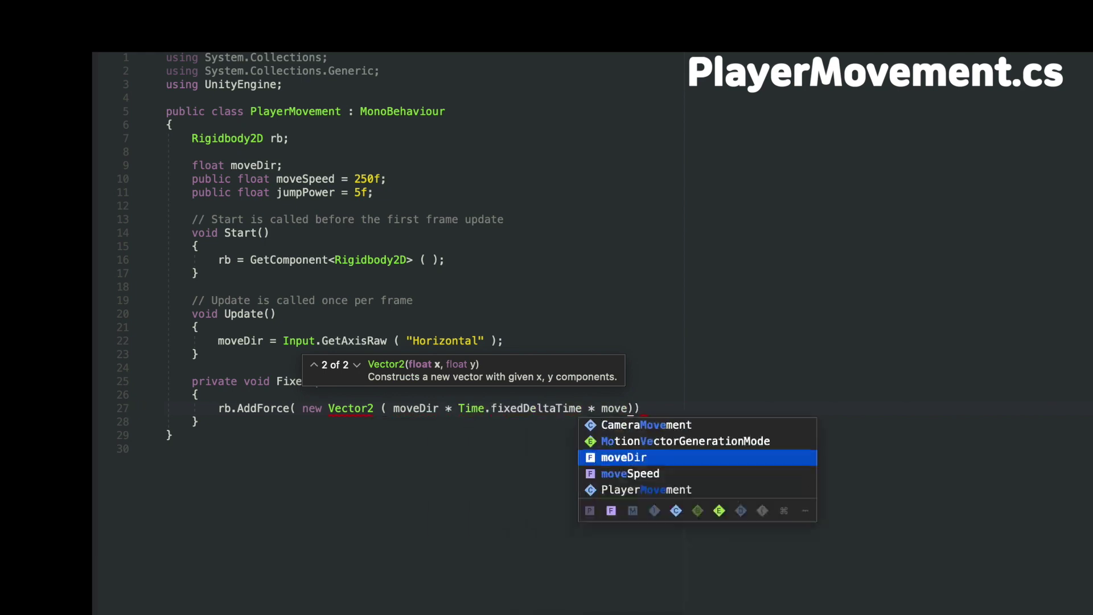
type("Speed , rb.velocity.y));")
In Update, add an if (Input.GetKeyDown(KeyCode.Space)) check.
left_click(503, 341)
key("Return")
key("Return")
key("Return")
key("Up")
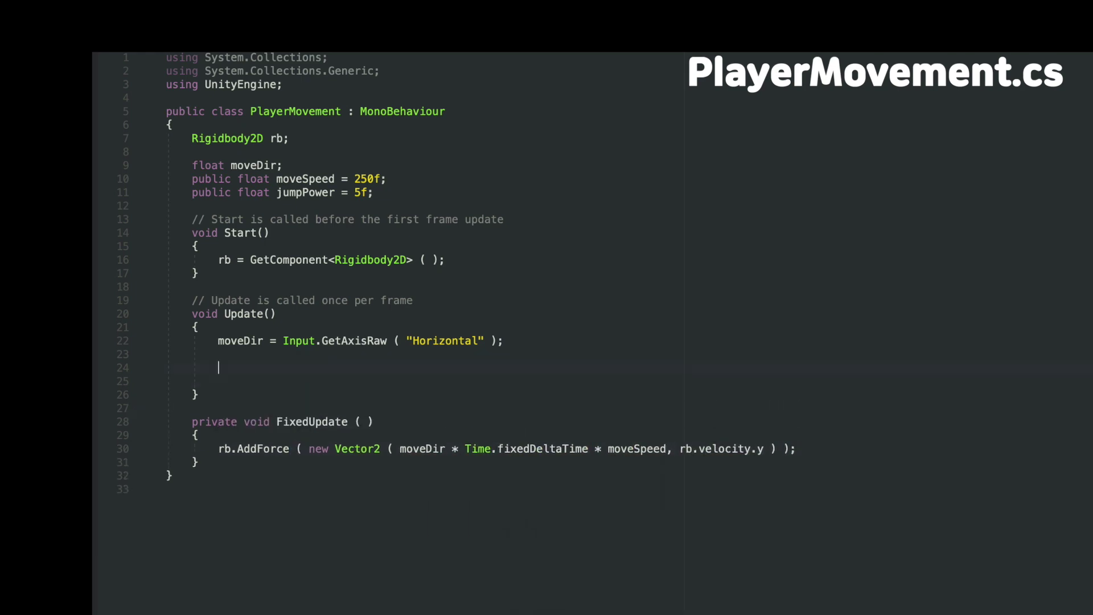
type("if(Input.")
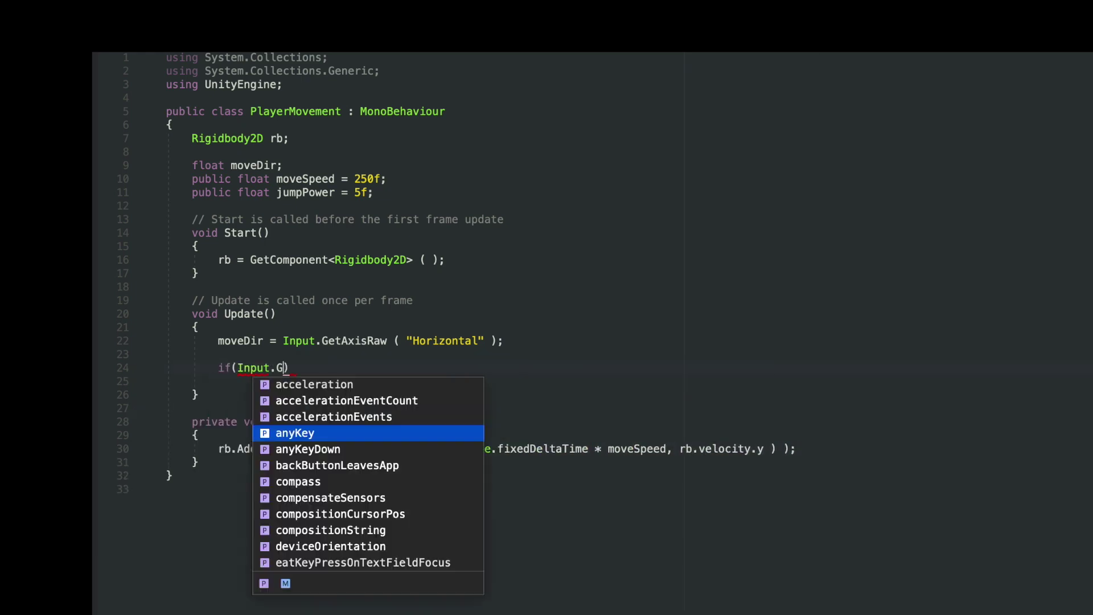
type("Get")
key("Down")
key("Up")
type("Key")
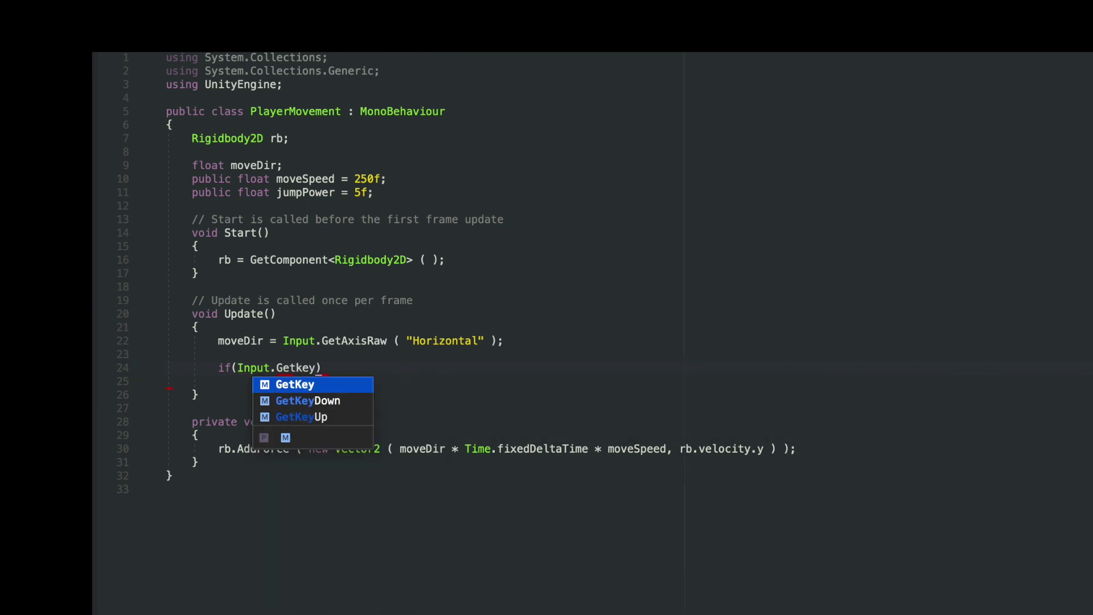
key("Down")
key("Return")
type("(KeyCode.sp")
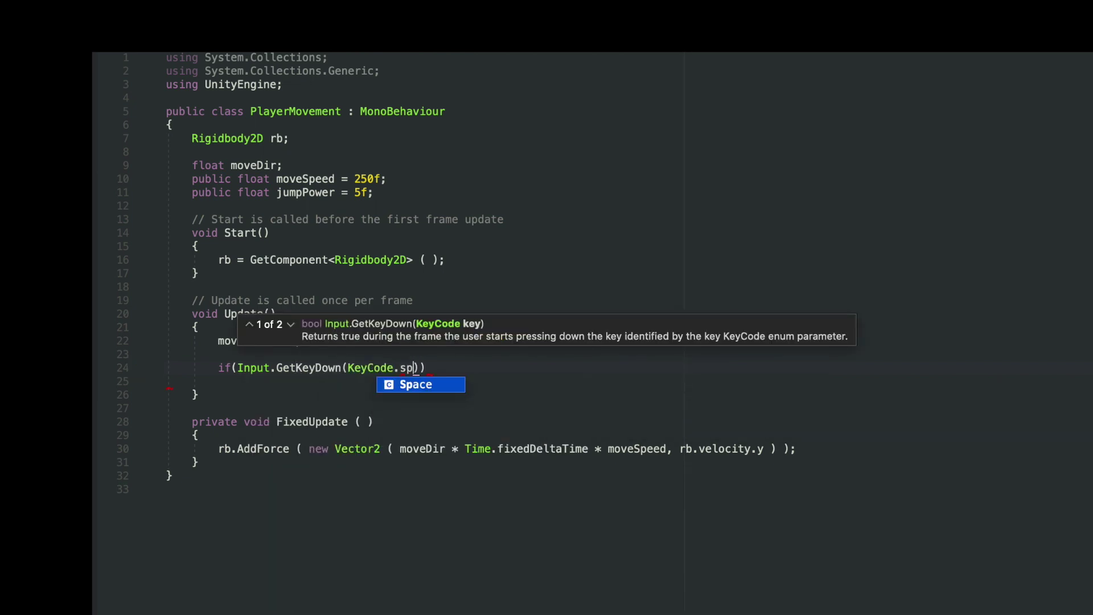
key("Return")
Inside the Space block, write rb.velocity += new Vector2(0, jumpPower);.
key("Return")
type("{")
key("Return")
type("rb.b")
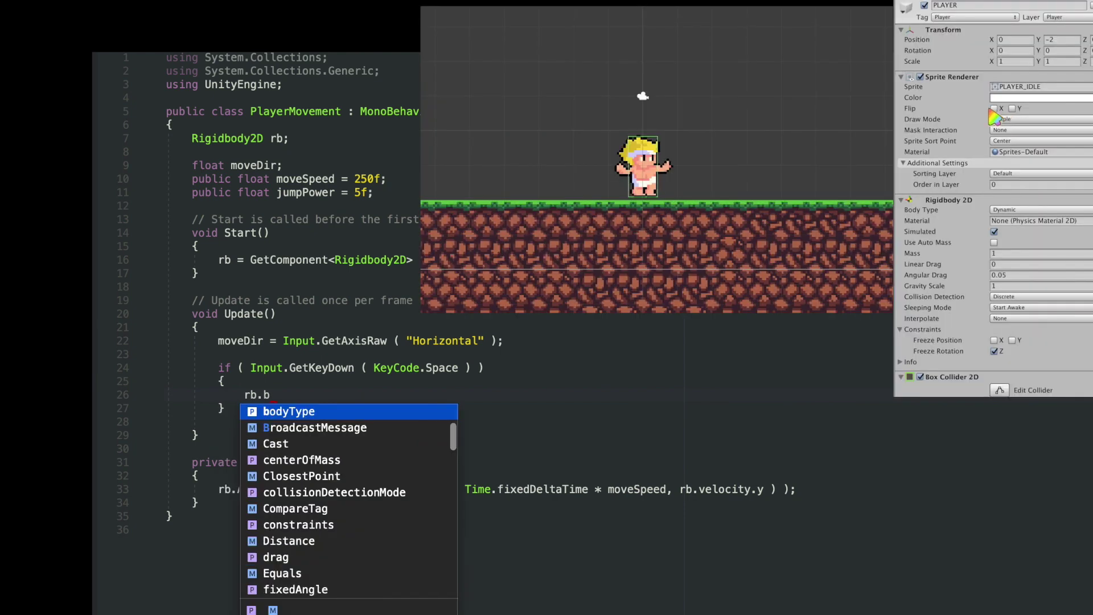
key("BackSpace")
type("velocity += new")
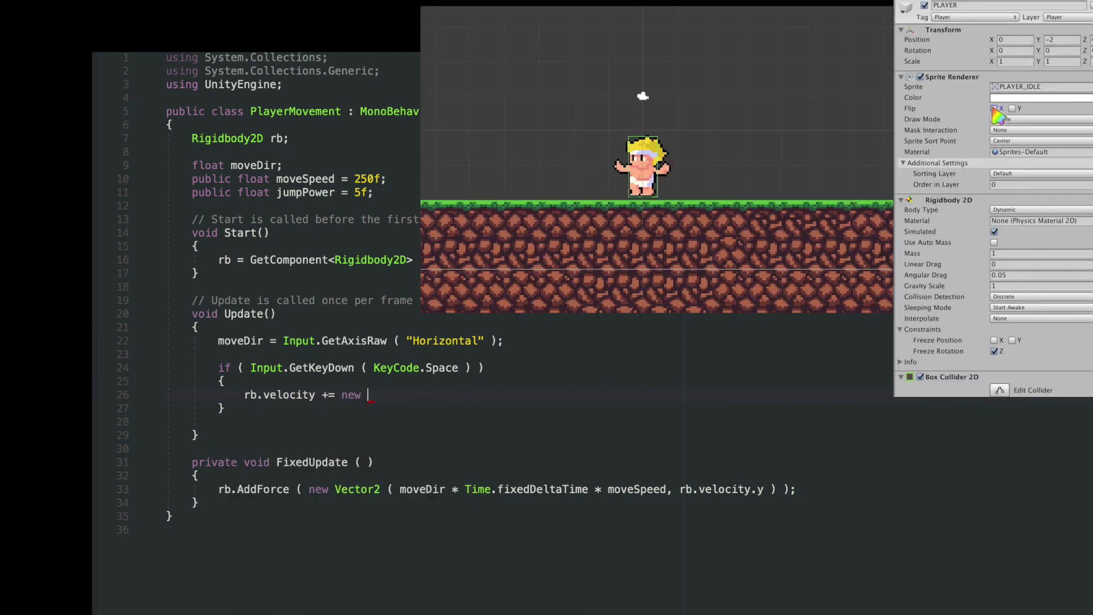
type(" Vector2 ( 0, j")
key("Return")
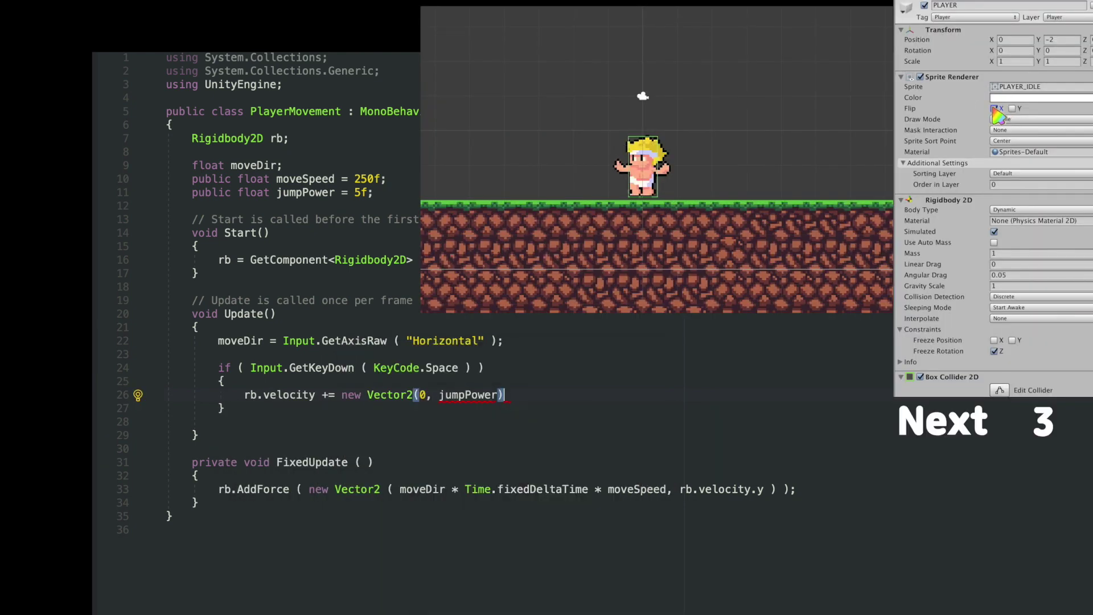
type(";")
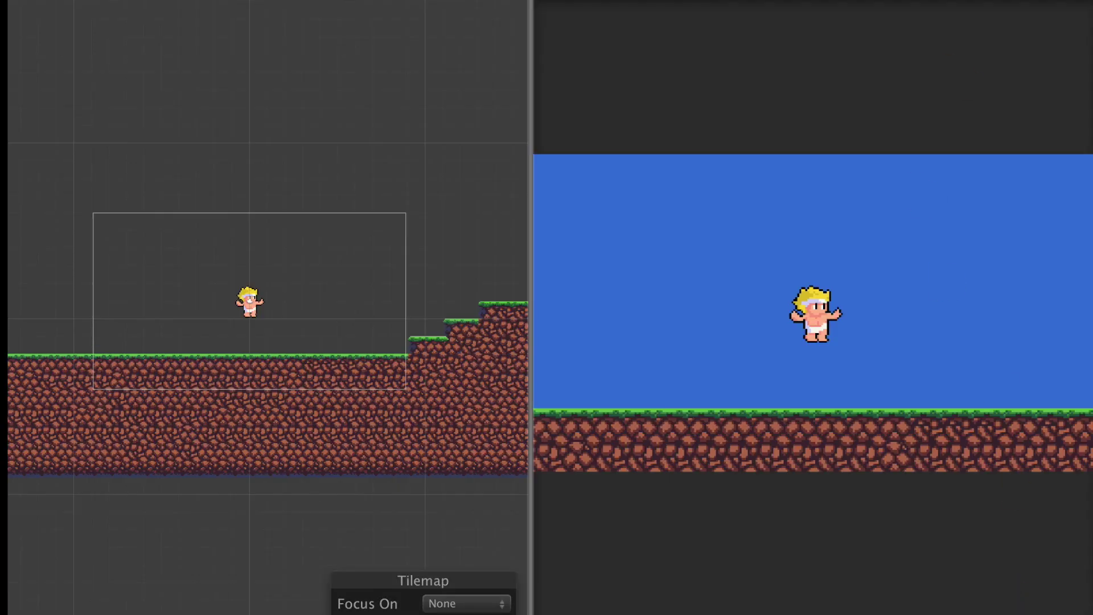
Walk the player left and right with the arrow keys and jump with Space toward the first step.
key("Right")
key("space")
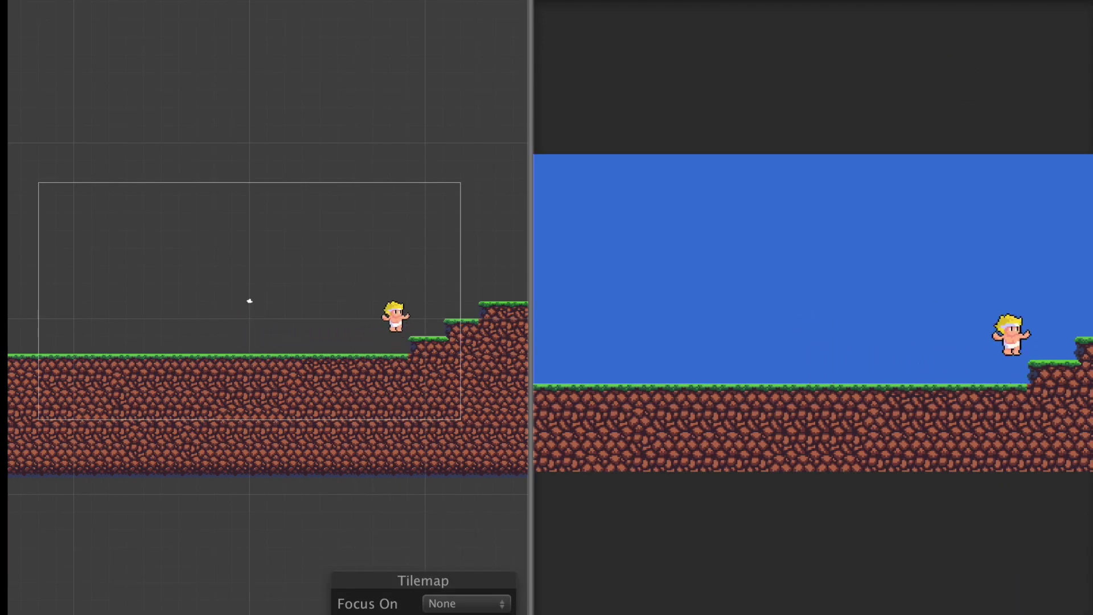
key("Left")
key("Right")
key("space")
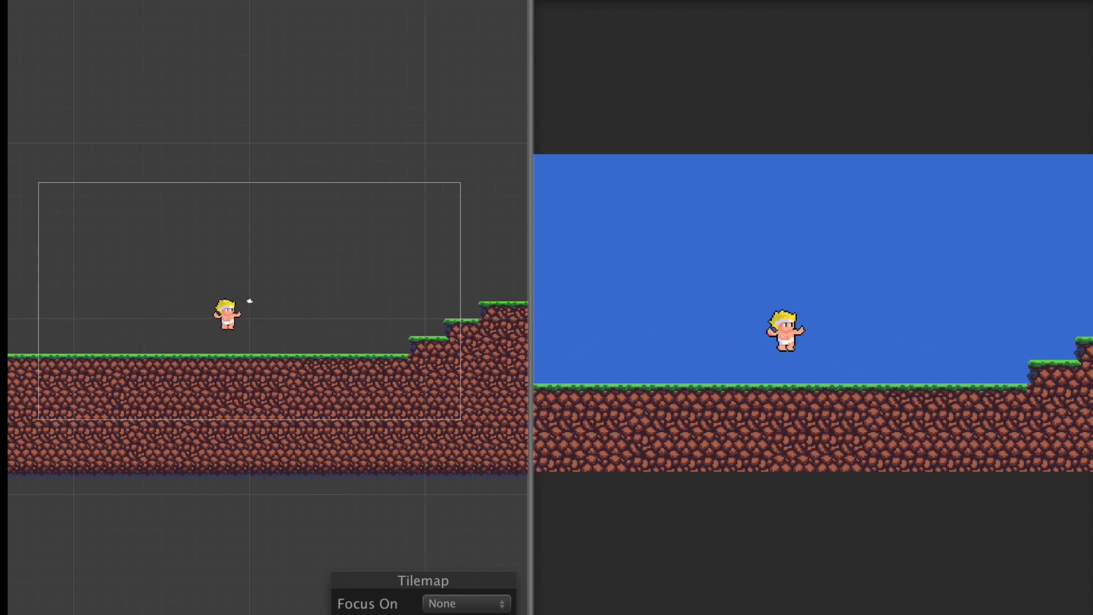
key("Left")
key("space")
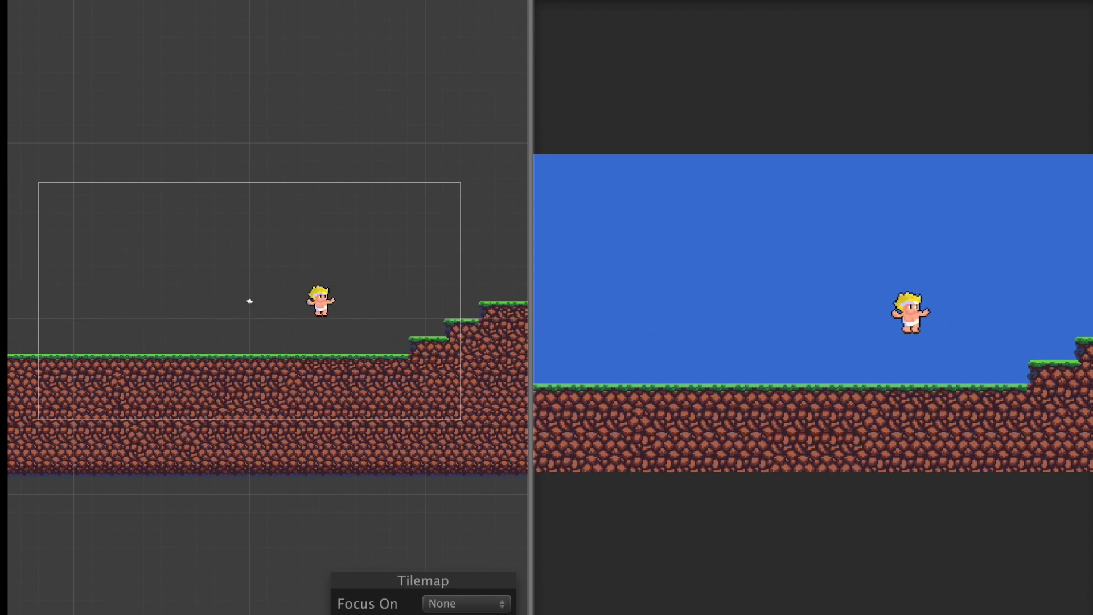
key("Right")
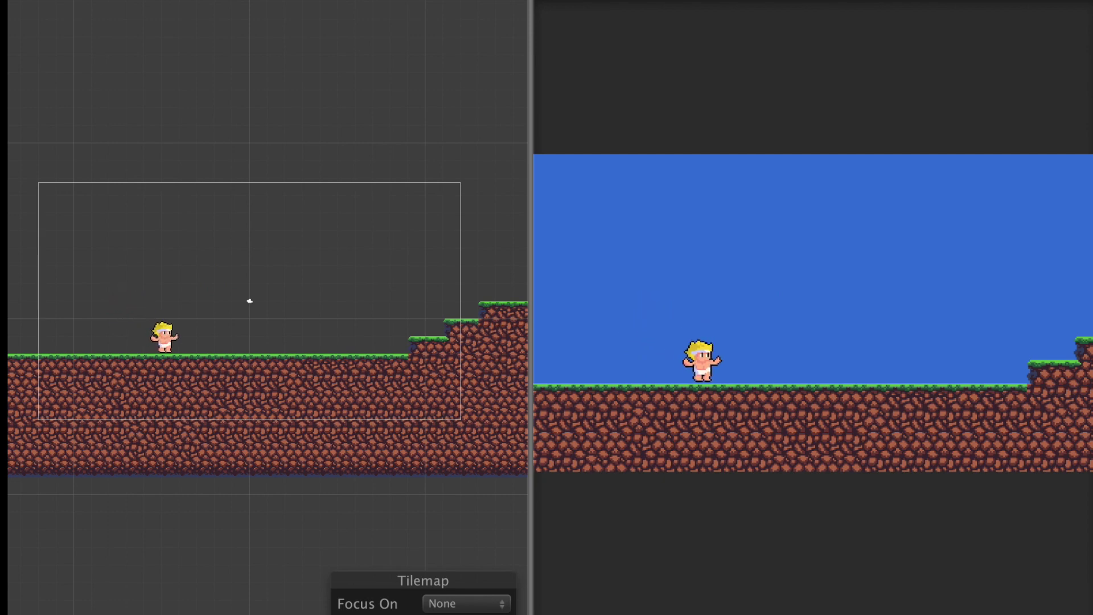
key("space")
key("Left")
key("space")
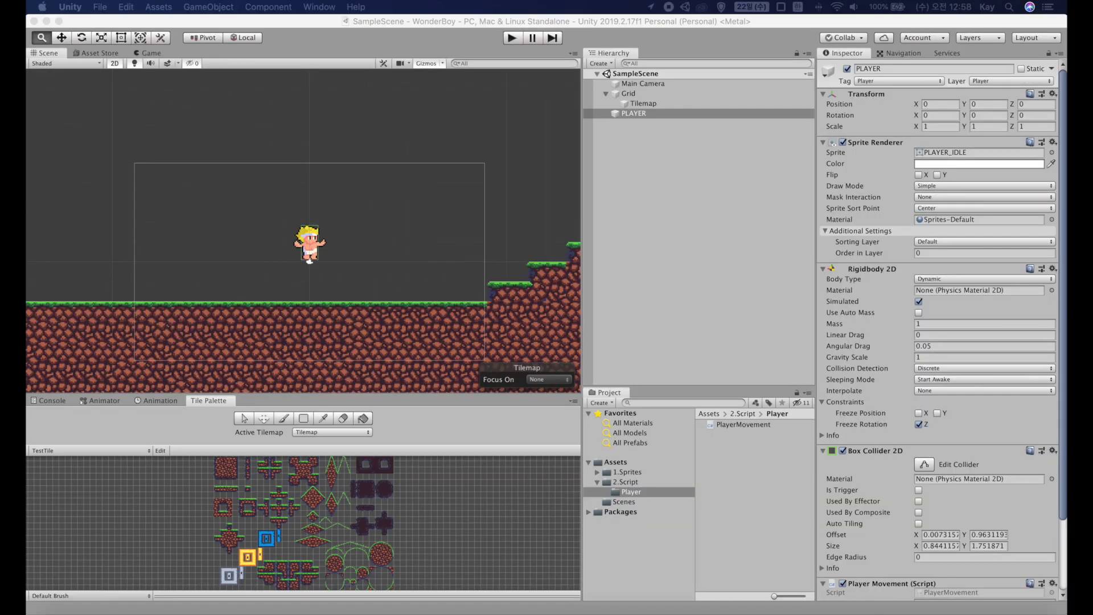
Leave play mode and list preview packages in the Package Manager.
left_click(421, 302)
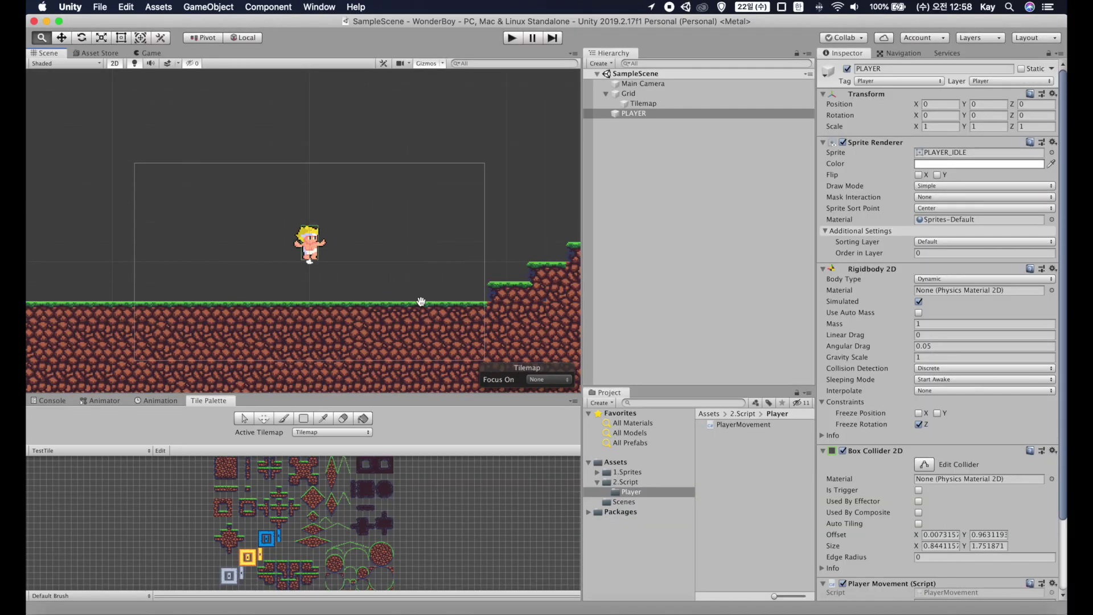
left_click(318, 128)
left_click(318, 7)
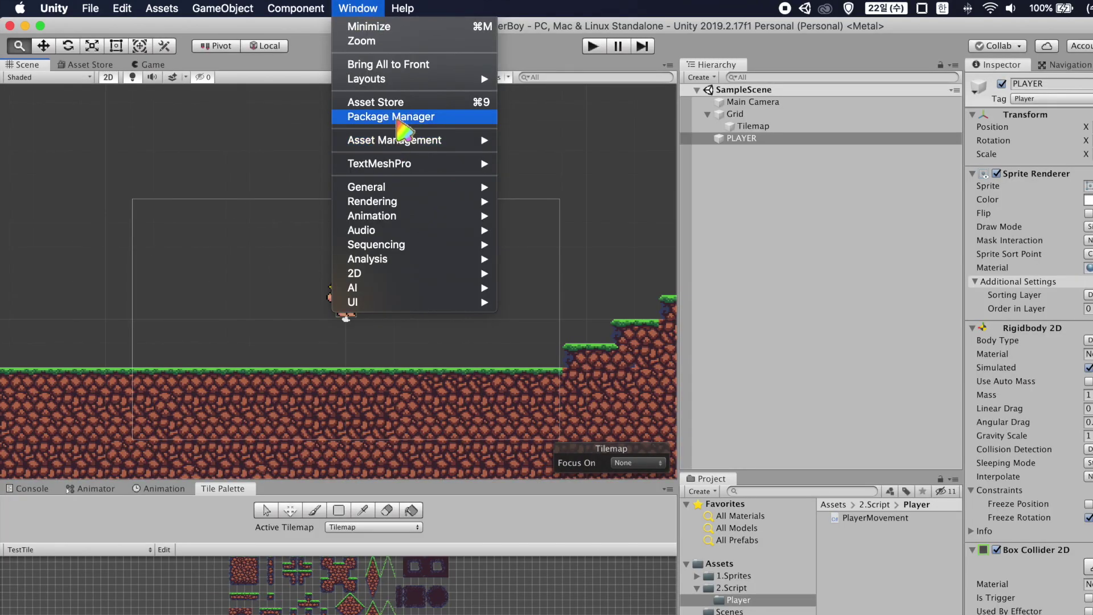
left_click(403, 130)
left_click(436, 161)
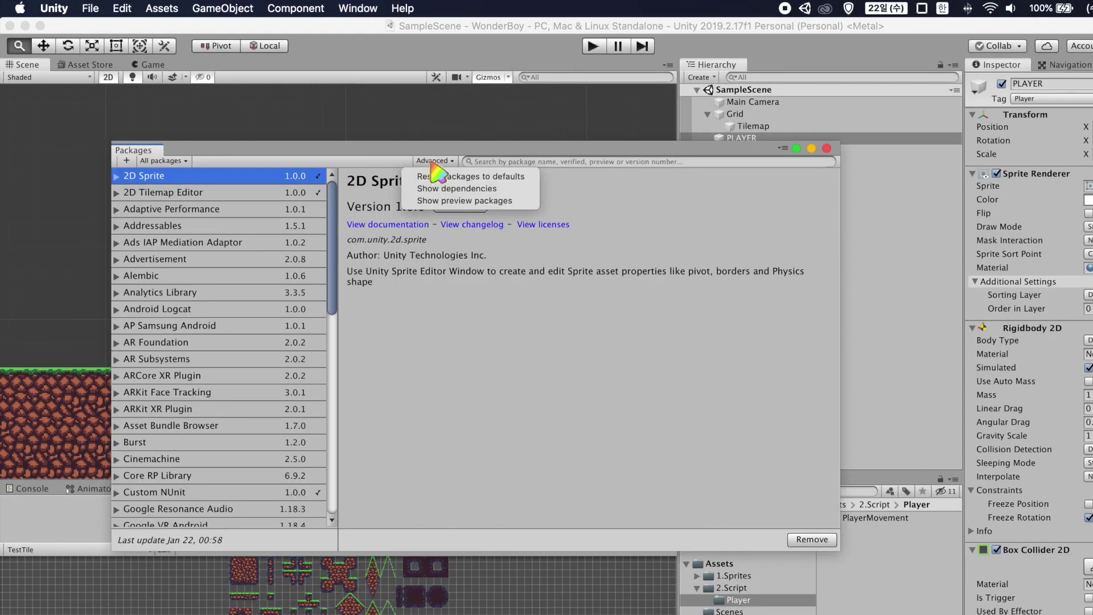
left_click(464, 200)
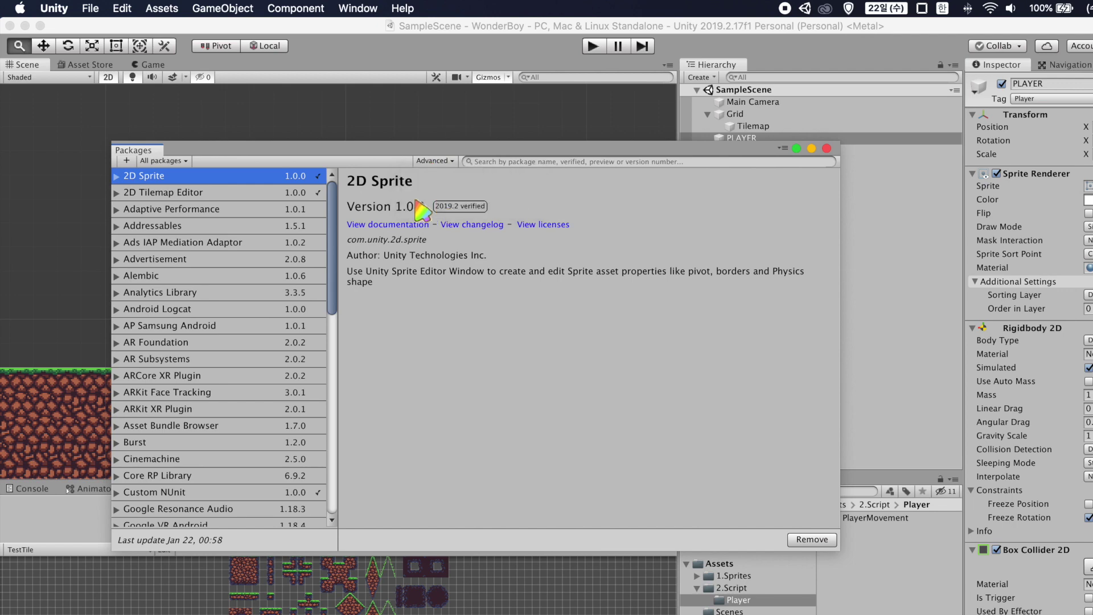
Install the 2D Pixel Perfect package and prepare Main Camera for a new component.
key("Up")
key("Up")
left_click(819, 540)
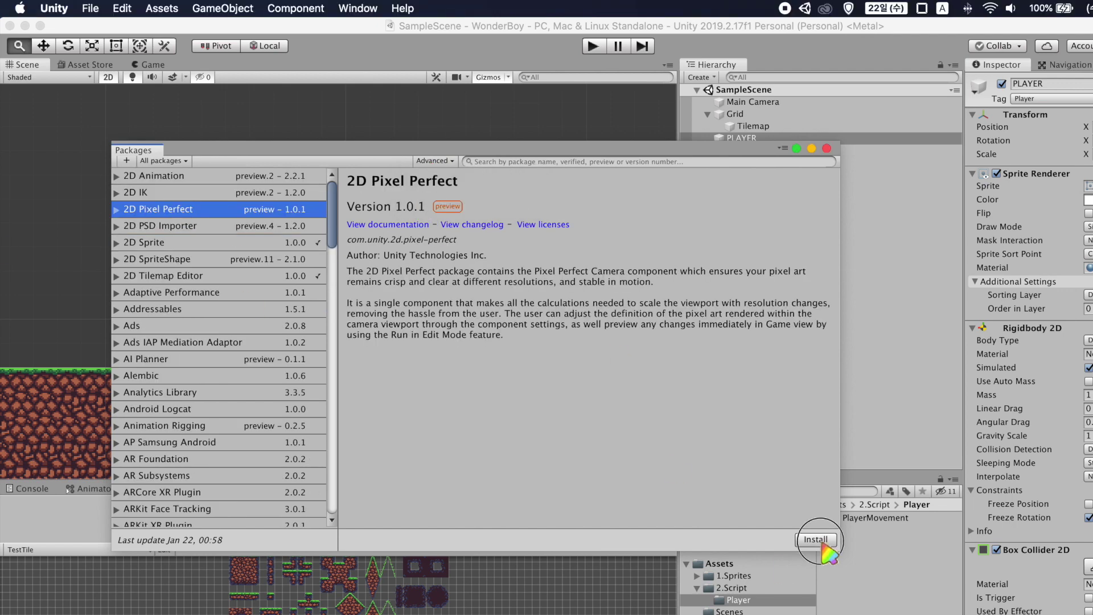
left_click(841, 166)
left_click(643, 83)
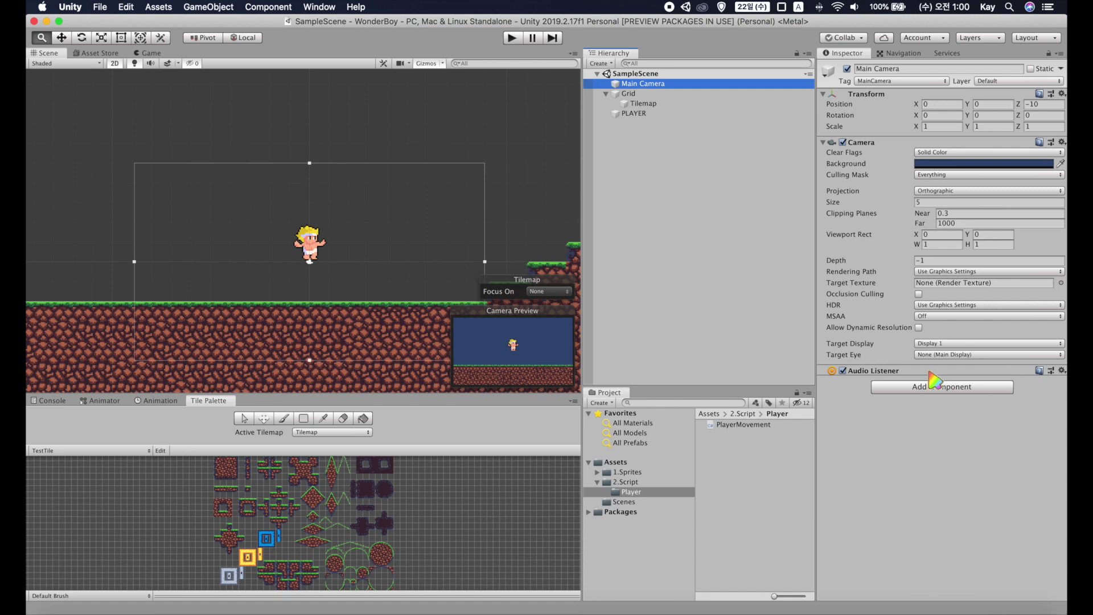
left_click(941, 387)
Add a Pixel Perfect Camera component to the Main Camera.
key("BackSpace")
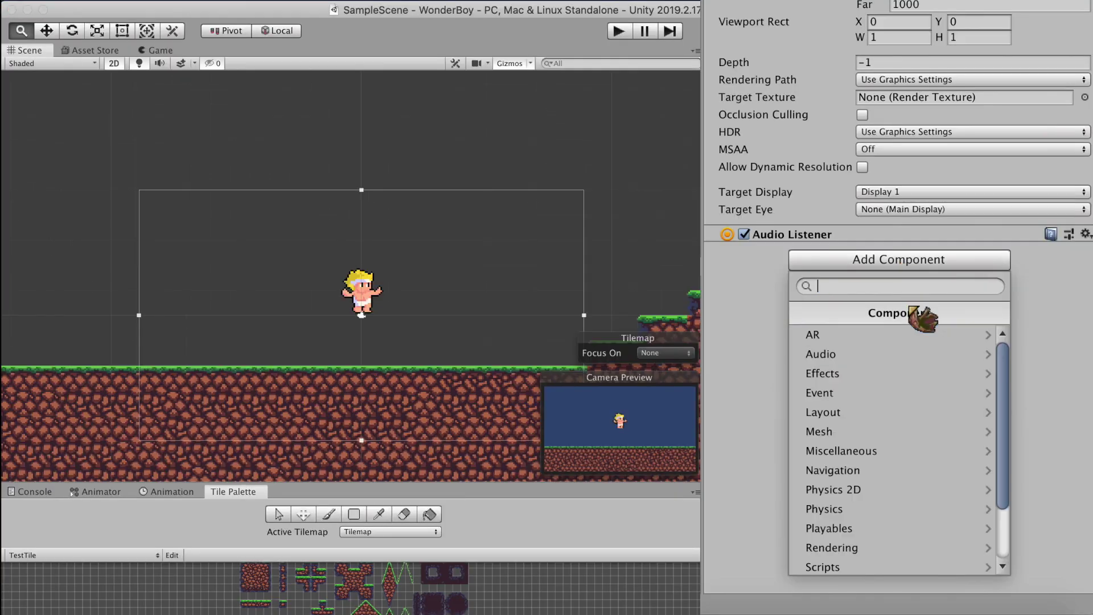
type("pi")
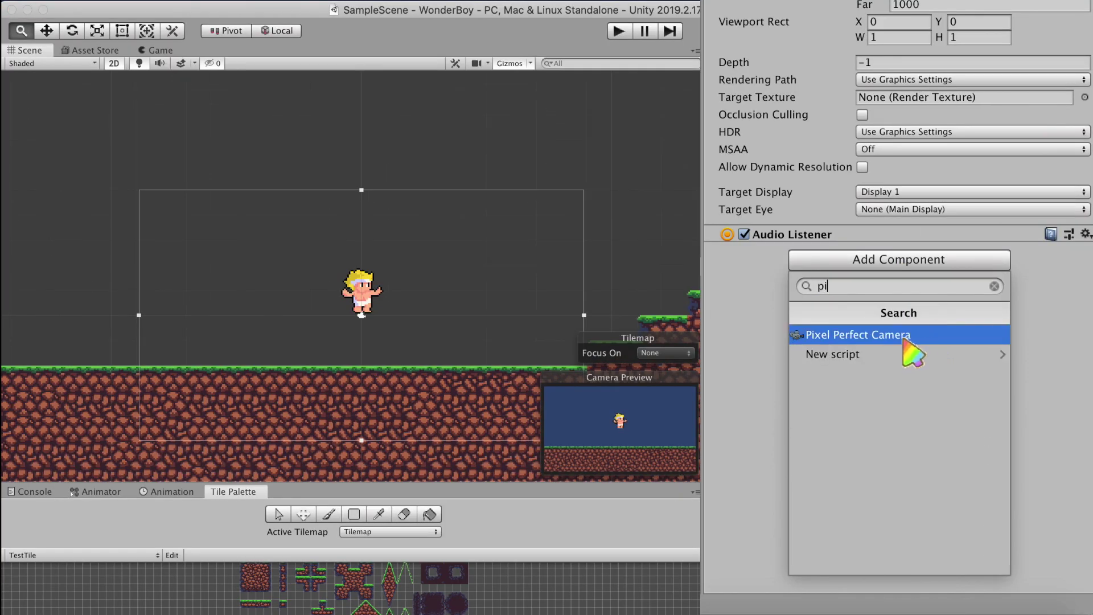
left_click(905, 337)
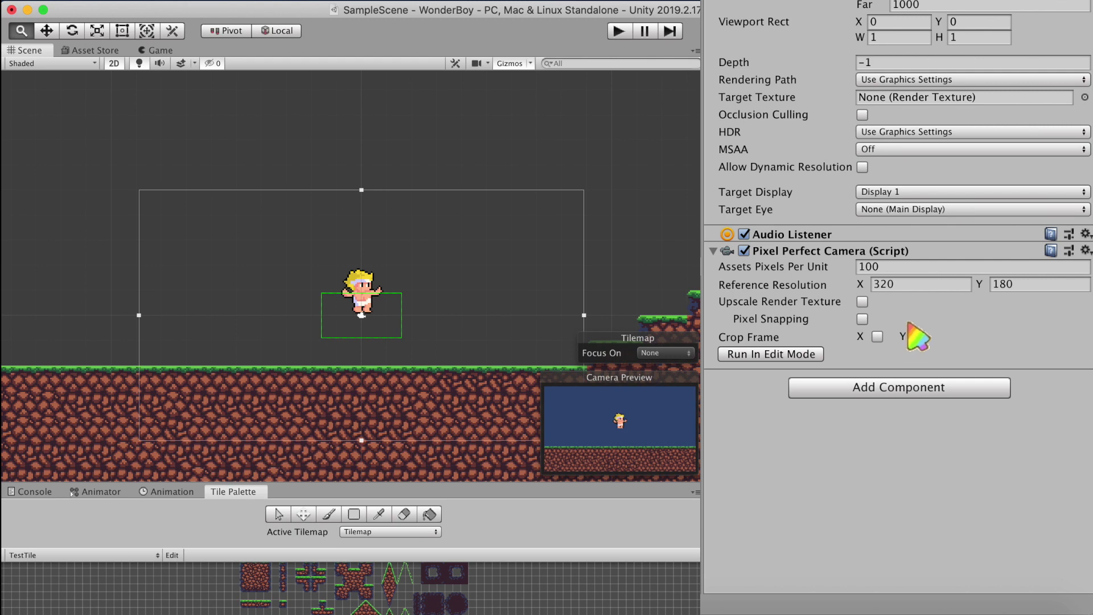
scroll(336, 341, "down", 2)
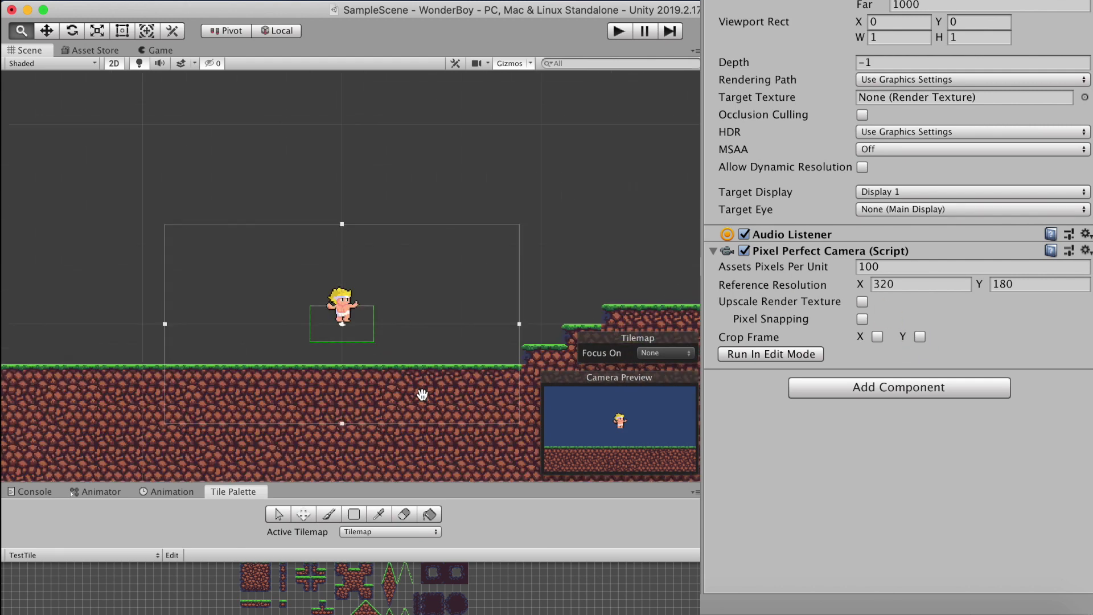
scroll(259, 340, "up", 3)
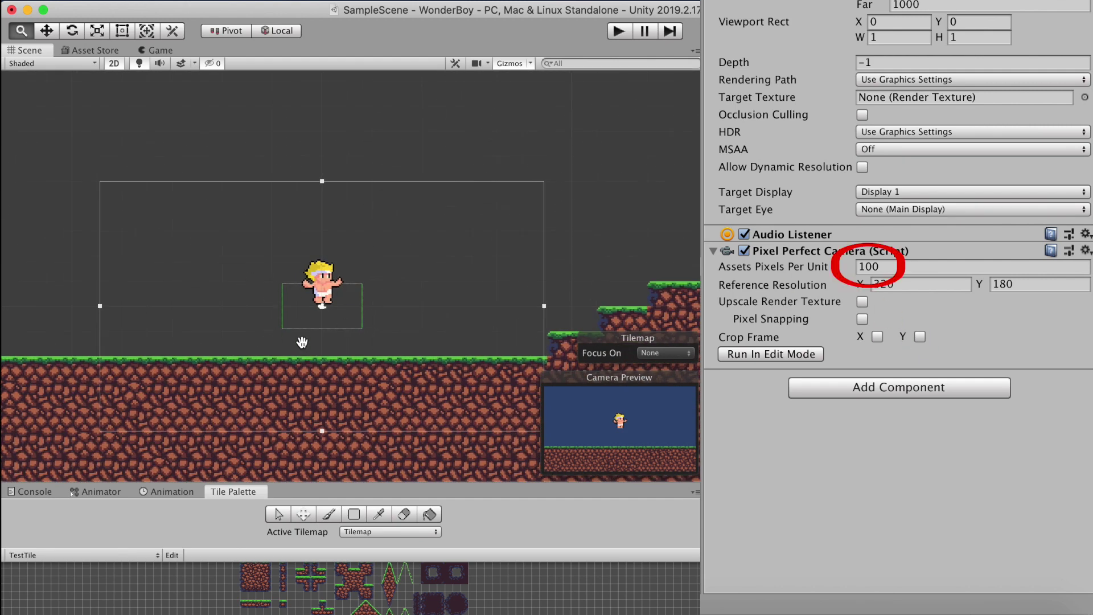
Set Assets Pixels Per Unit to 16 and lower the reference resolution to 266 × 131.
left_click(899, 268)
type("16")
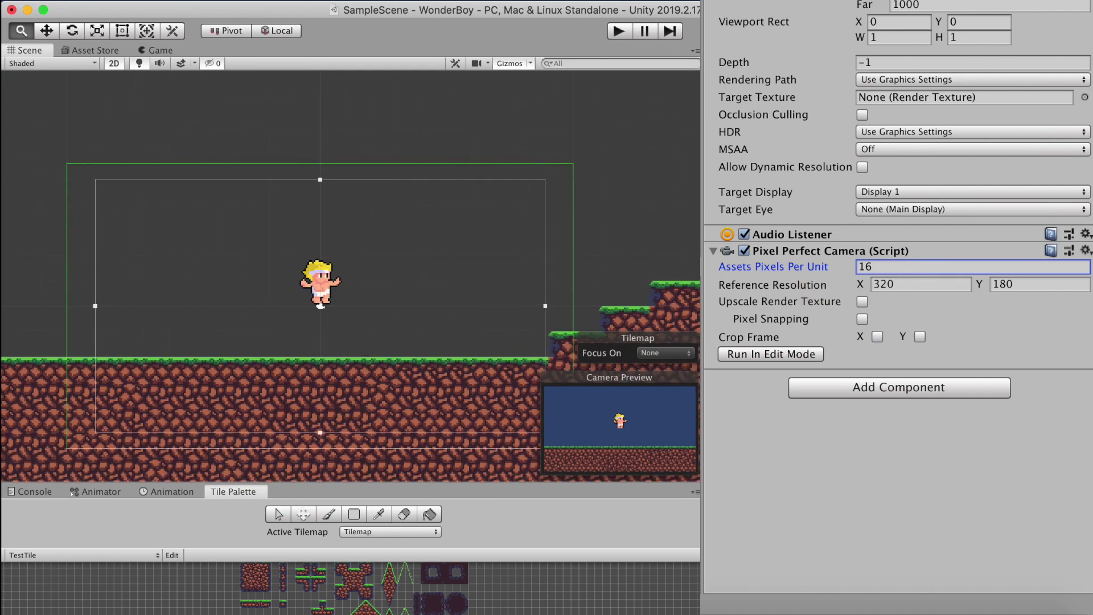
key("super+Tab")
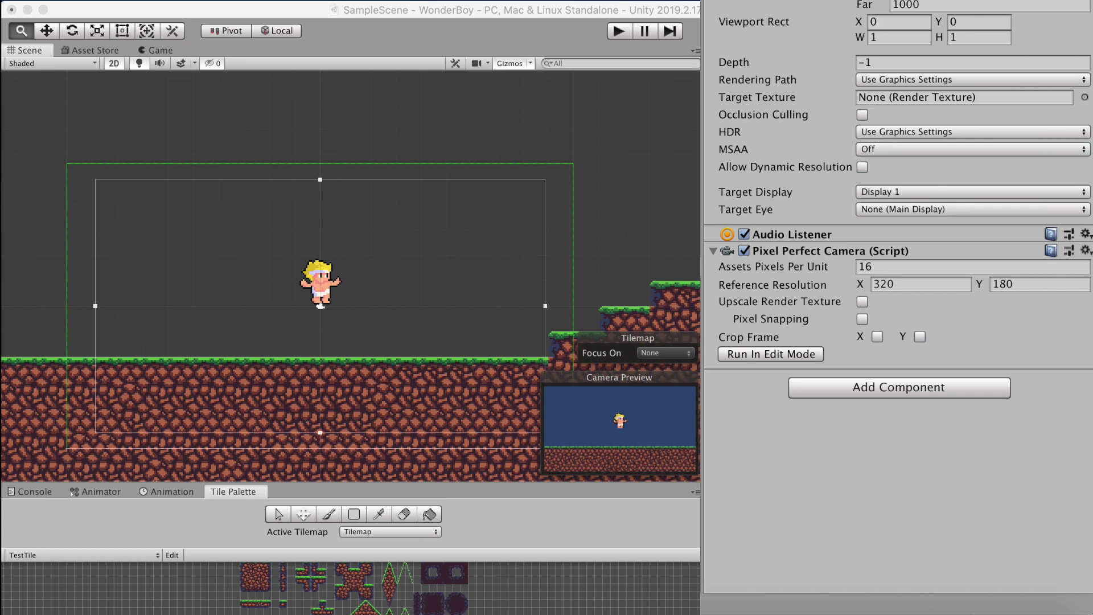
left_click_drag(861, 284, 804, 288)
left_click_drag(979, 284, 928, 287)
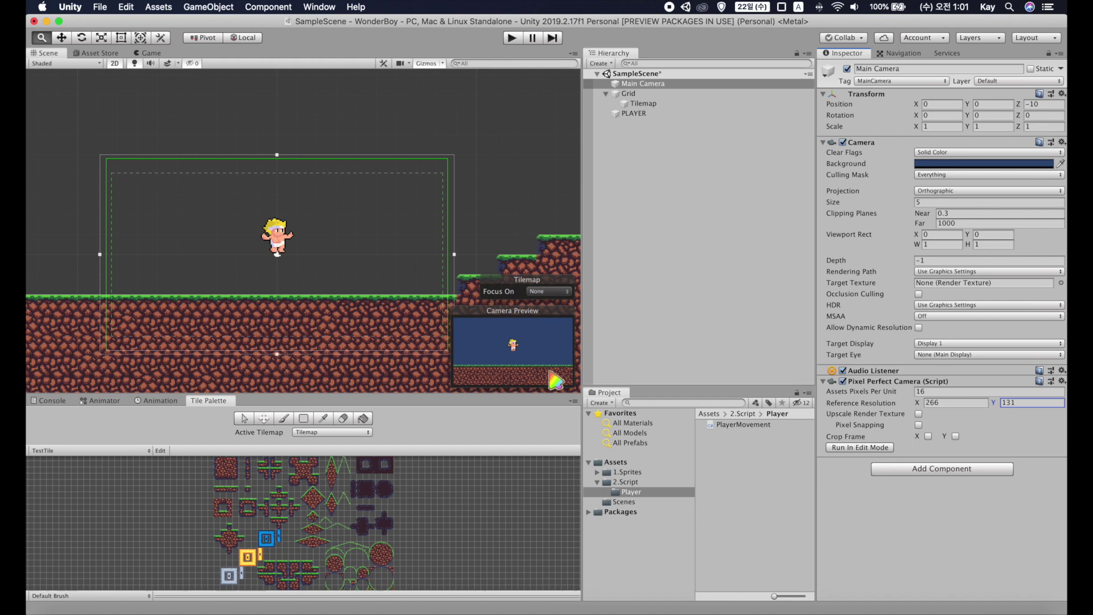
Move the PLAYER right along x and shift the Main Camera to centre on it.
left_click(633, 112)
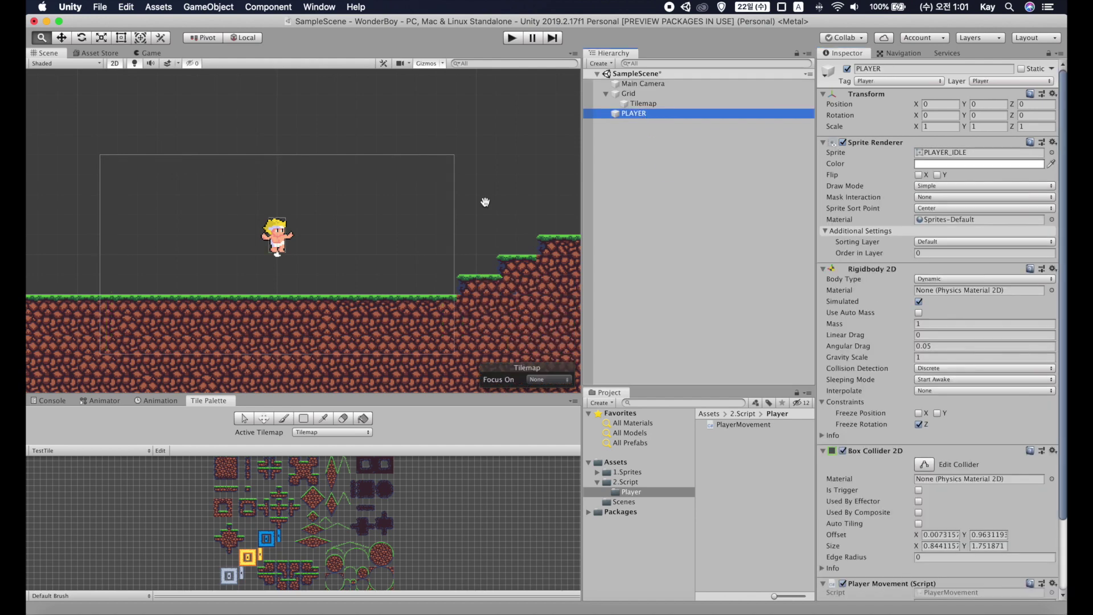
left_click_drag(324, 254, 415, 251)
left_click(661, 86)
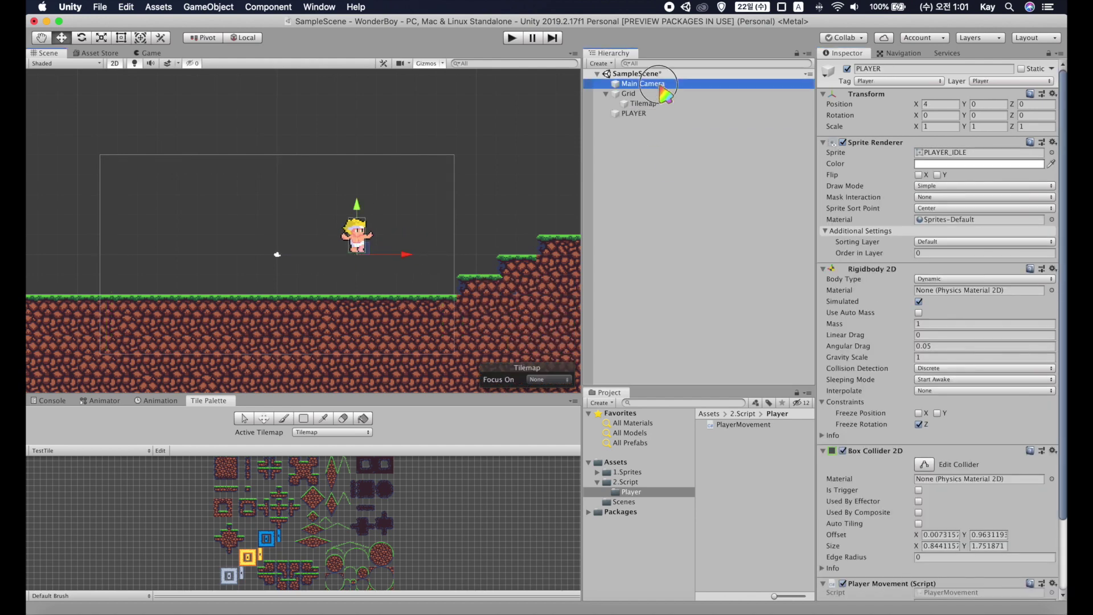
left_click_drag(328, 254, 406, 253)
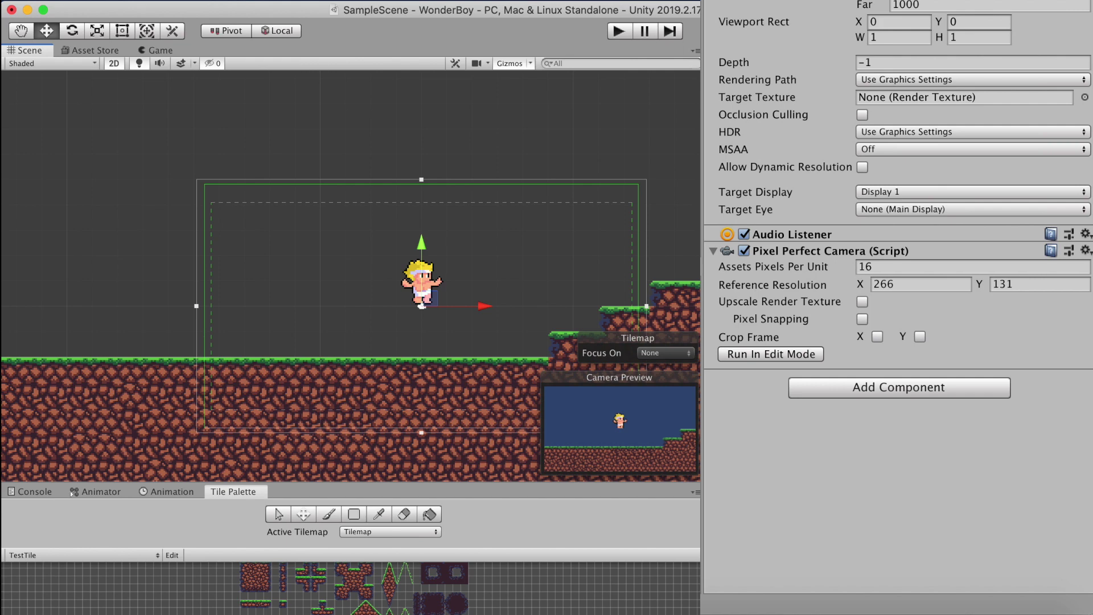
Tune the reference resolution with the Game view docked beside the Scene view, setting height to 137.
mouse_move(860, 284)
left_mouse_down()
mouse_move(841, 293)
mouse_move(848, 299)
left_mouse_up()
double_click(975, 285)
type("113")
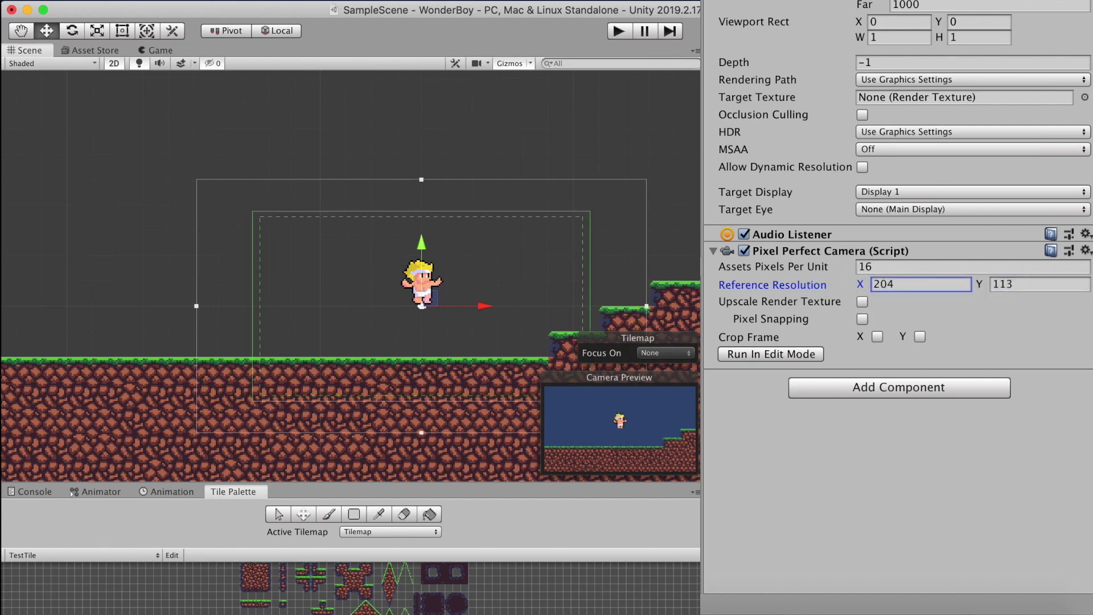
left_click_drag(161, 50, 531, 194)
scroll(331, 251, "down", 3)
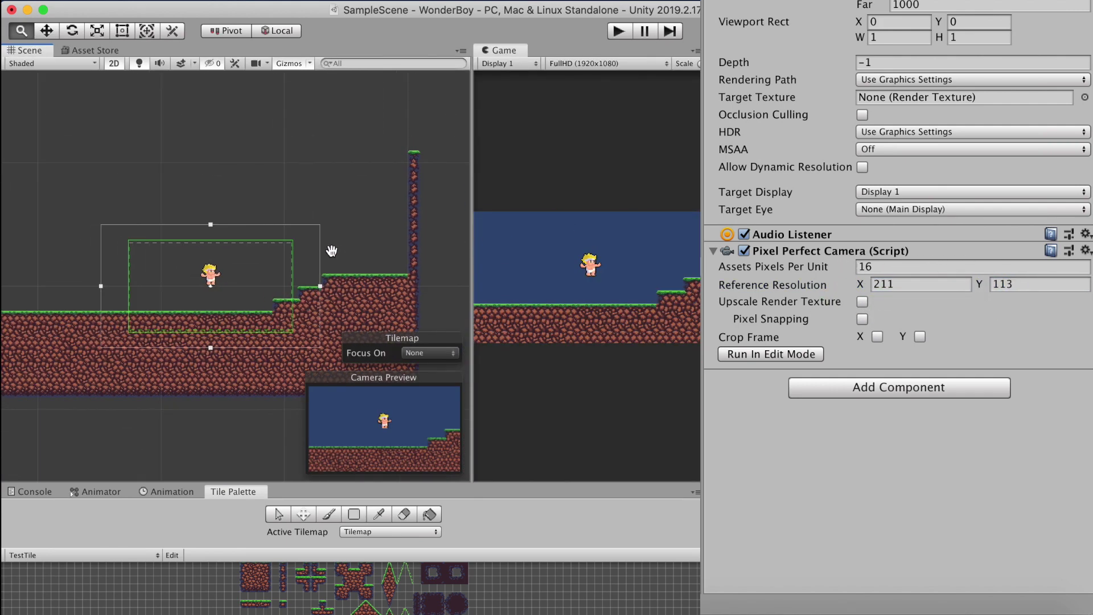
left_click_drag(859, 284, 851, 288)
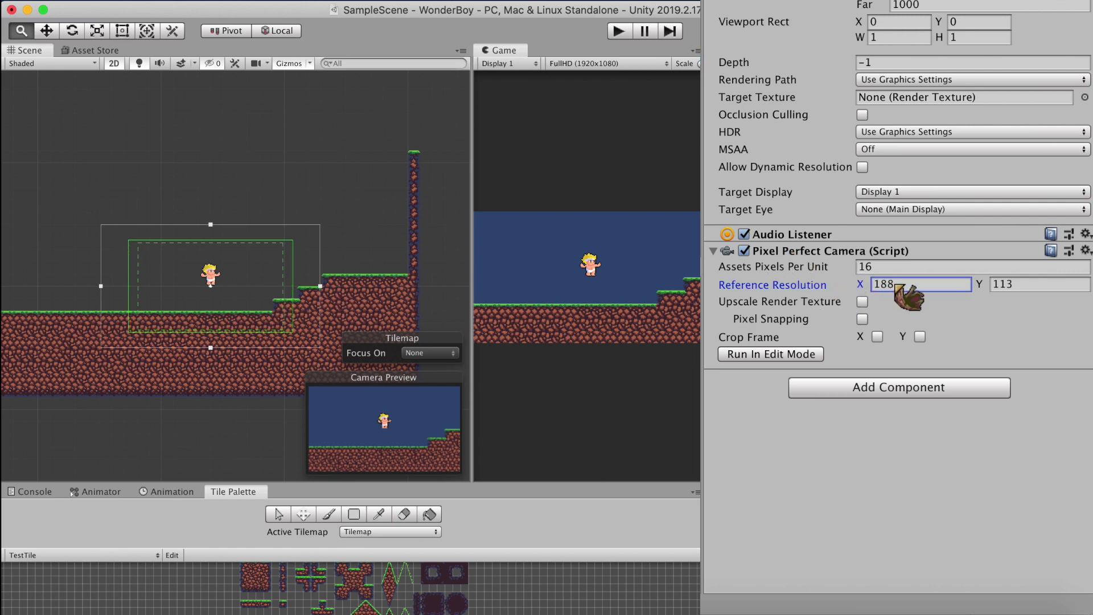
double_click(1024, 285)
type("137")
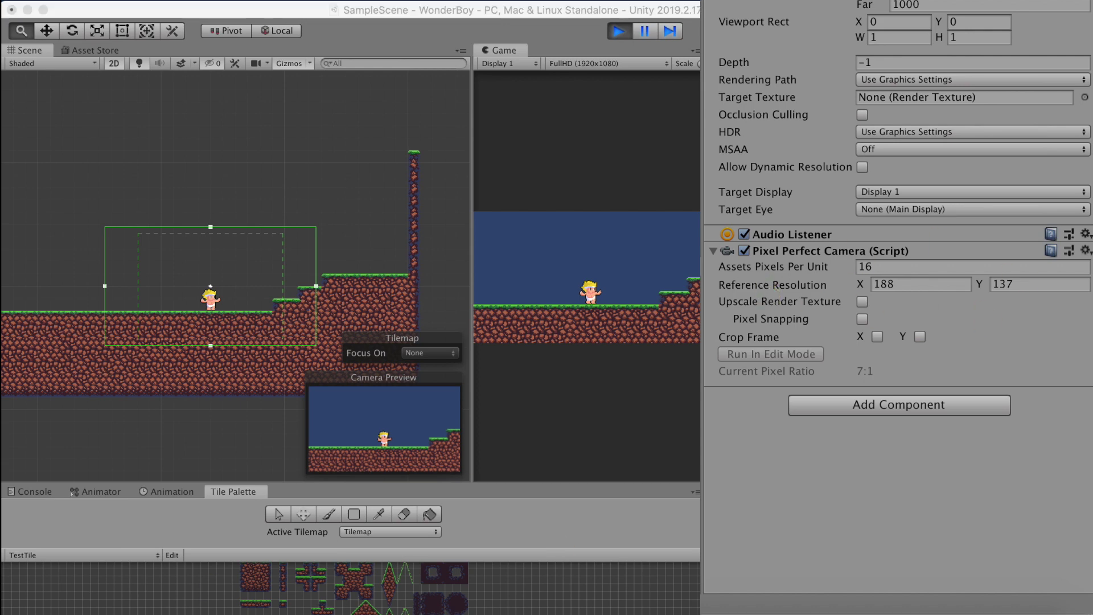
Raise the reference width to 330, test in play mode with a wider Game view, then stop.
left_click(618, 31)
mouse_move(859, 284)
left_mouse_down()
mouse_move(843, 289)
mouse_move(926, 285)
left_mouse_up()
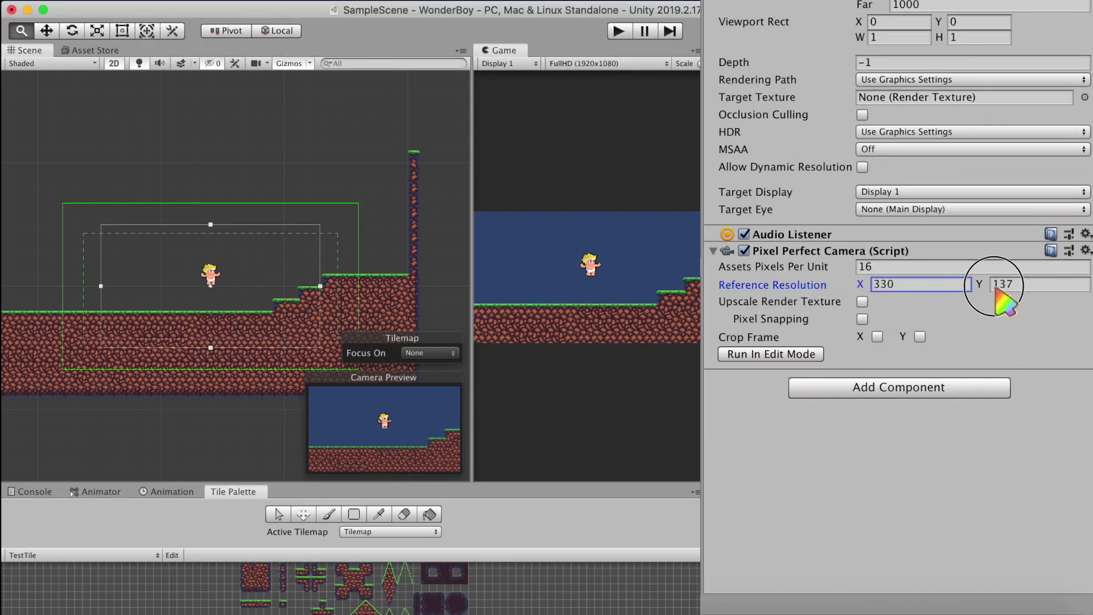
key("super+p")
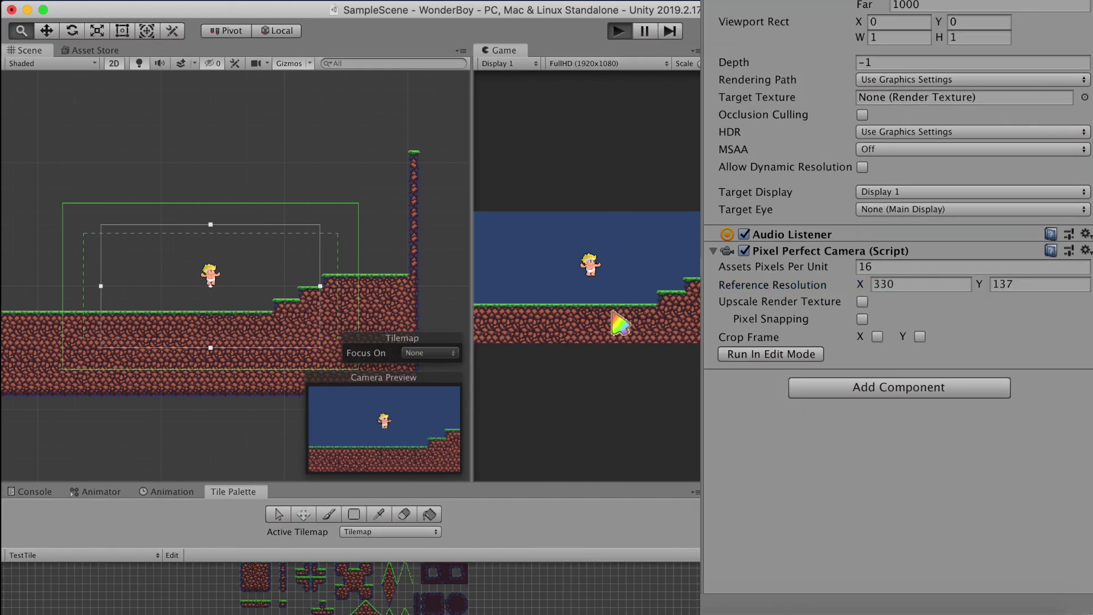
left_click_drag(470, 251, 340, 250)
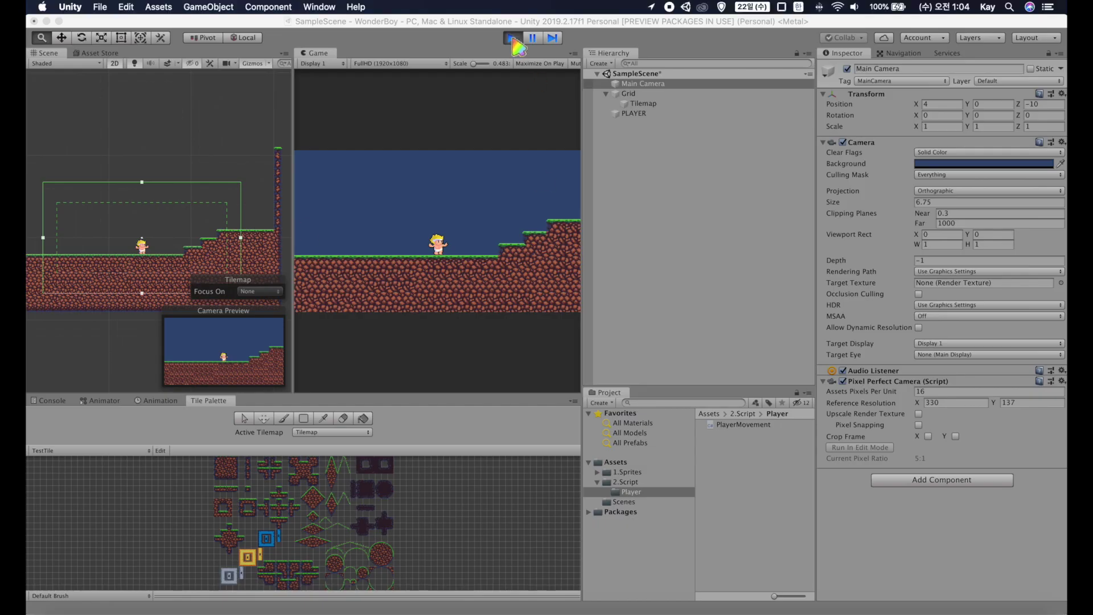
left_click(512, 37)
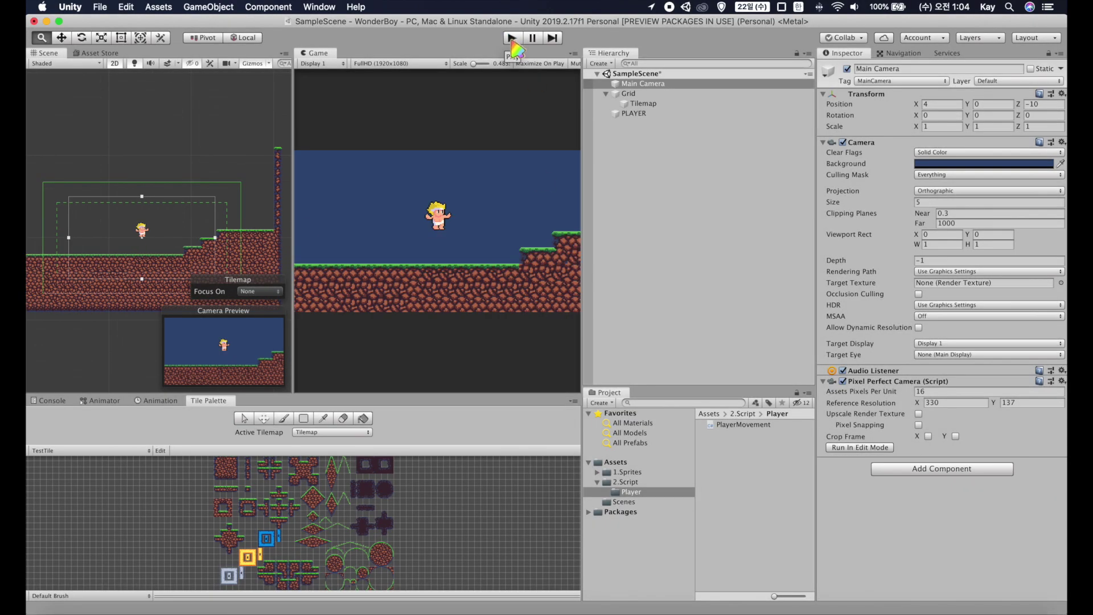
right_click(738, 455)
Create a UI folder holding a CameraMovement C# script and attach the script to Main Camera.
left_click(899, 142)
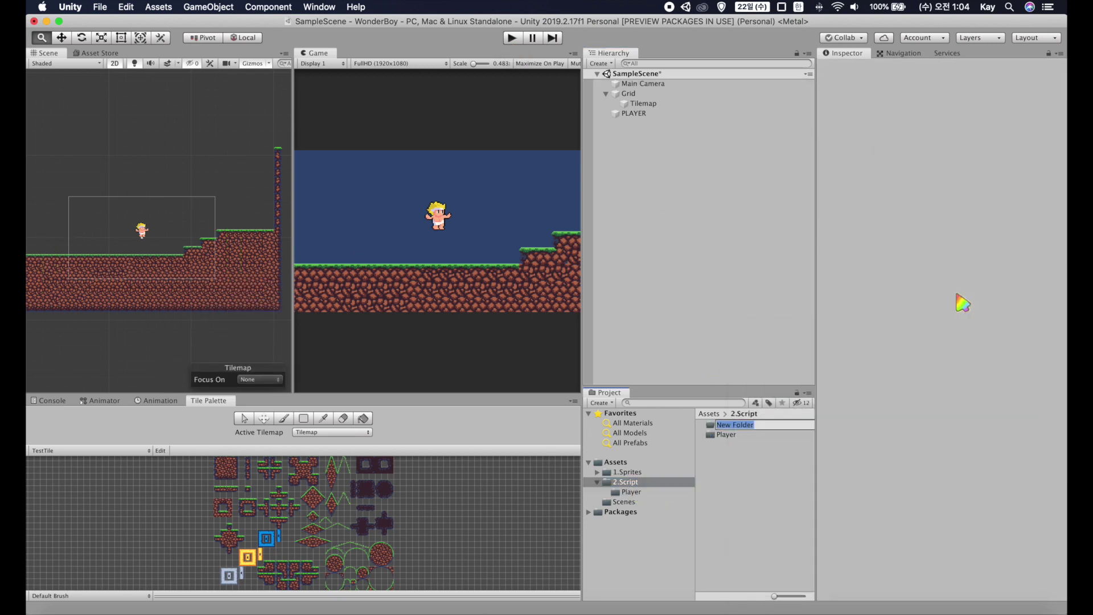
key("Return")
double_click(718, 425)
right_click(733, 460)
mouse_move(746, 468)
left_click(931, 176)
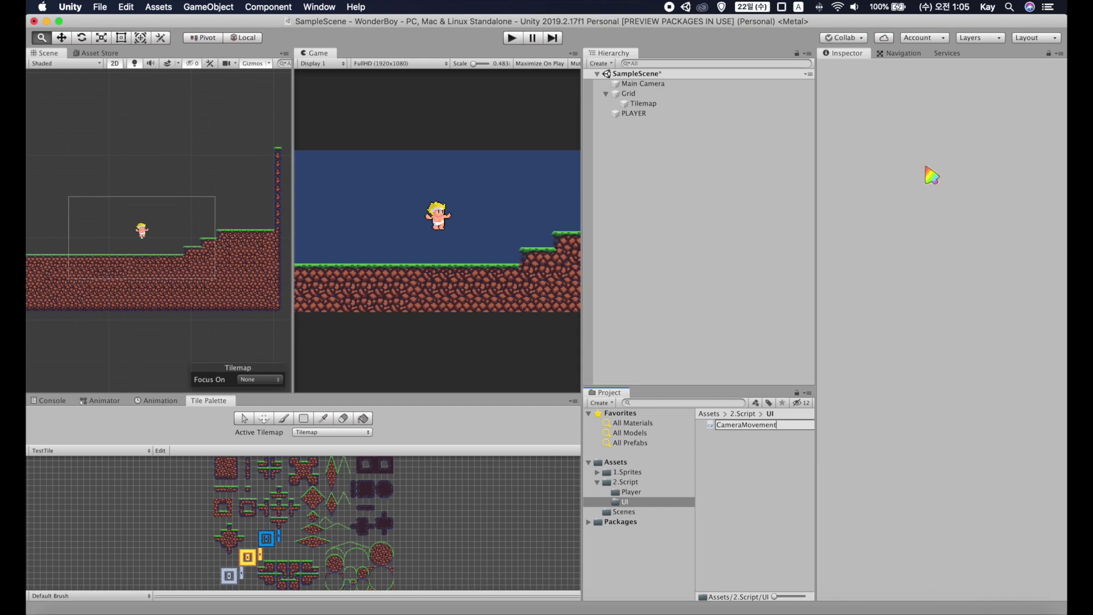
key("Return")
left_click_drag(745, 425, 928, 455)
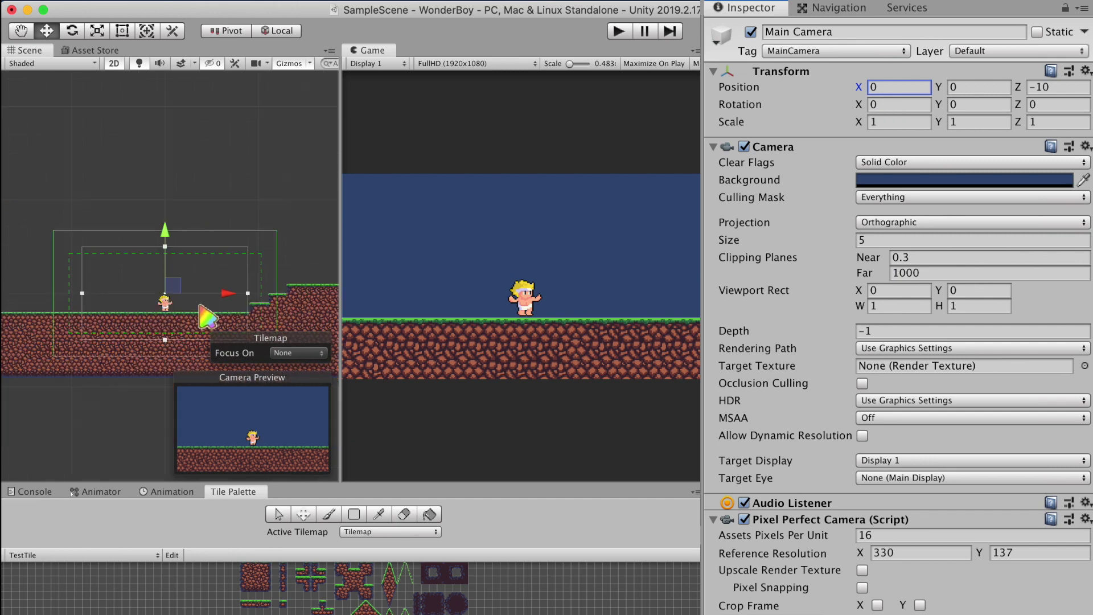
Set the Main Camera's Position Y to 1 and its background colour to bright blue.
left_click(980, 87)
type("1")
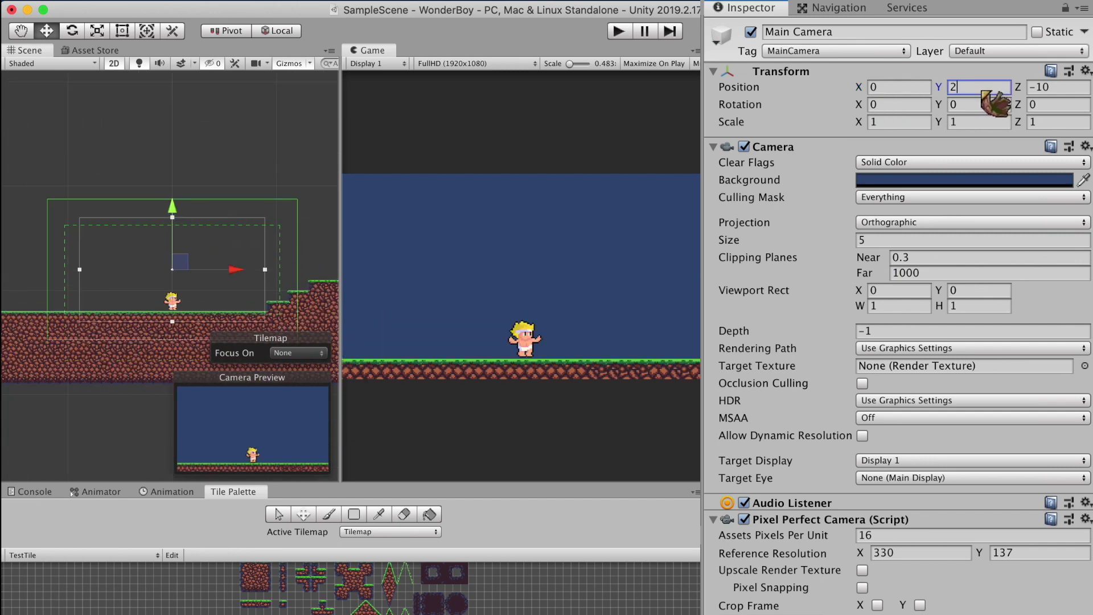
type("s")
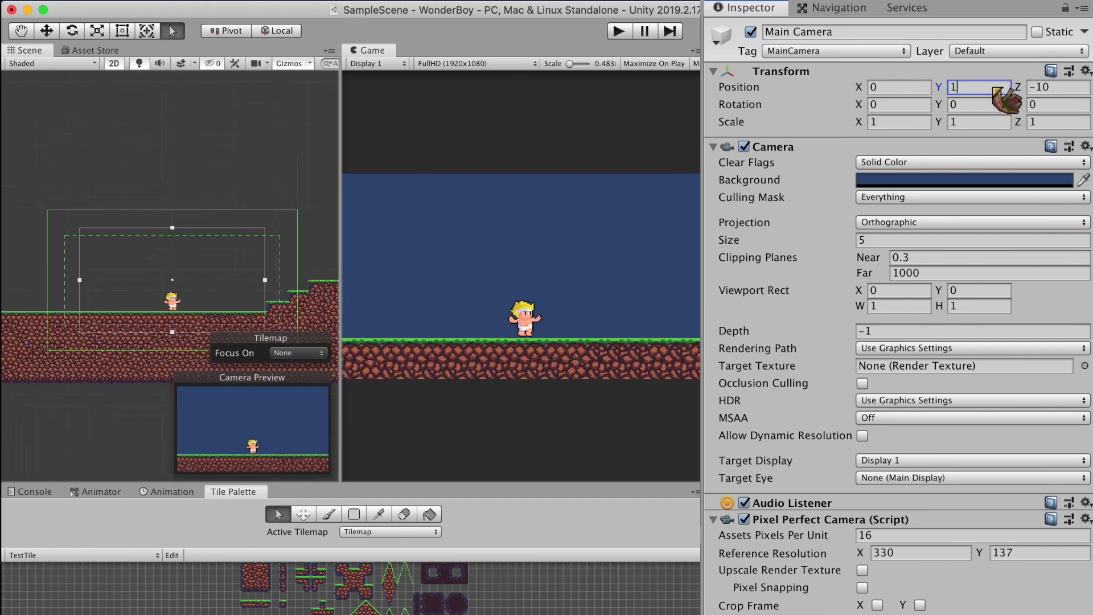
type("w")
left_click(885, 181)
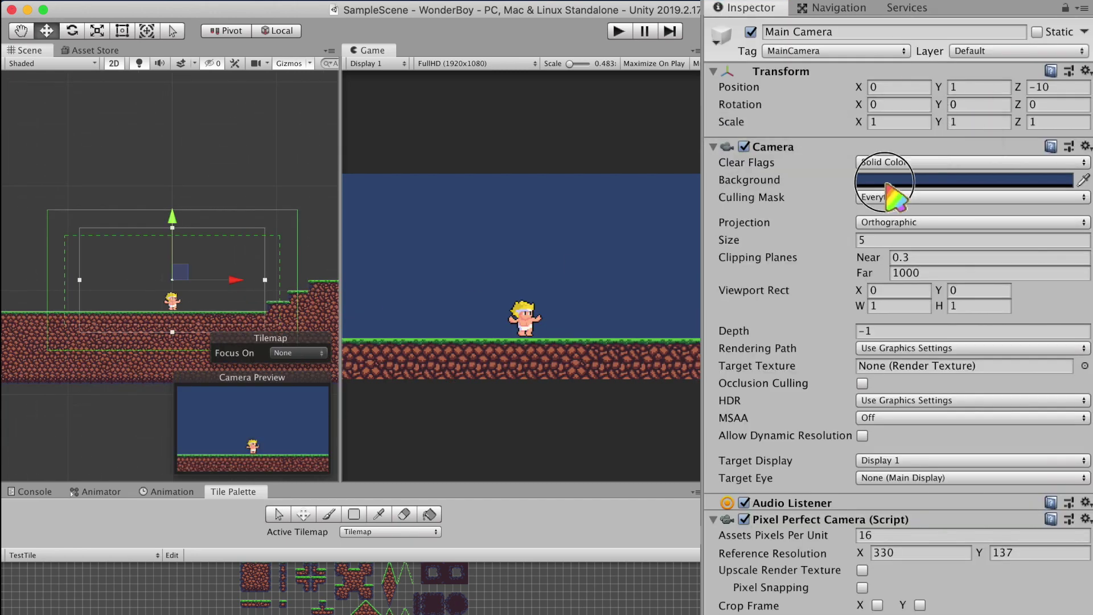
left_click(109, 103)
left_click(13, 13)
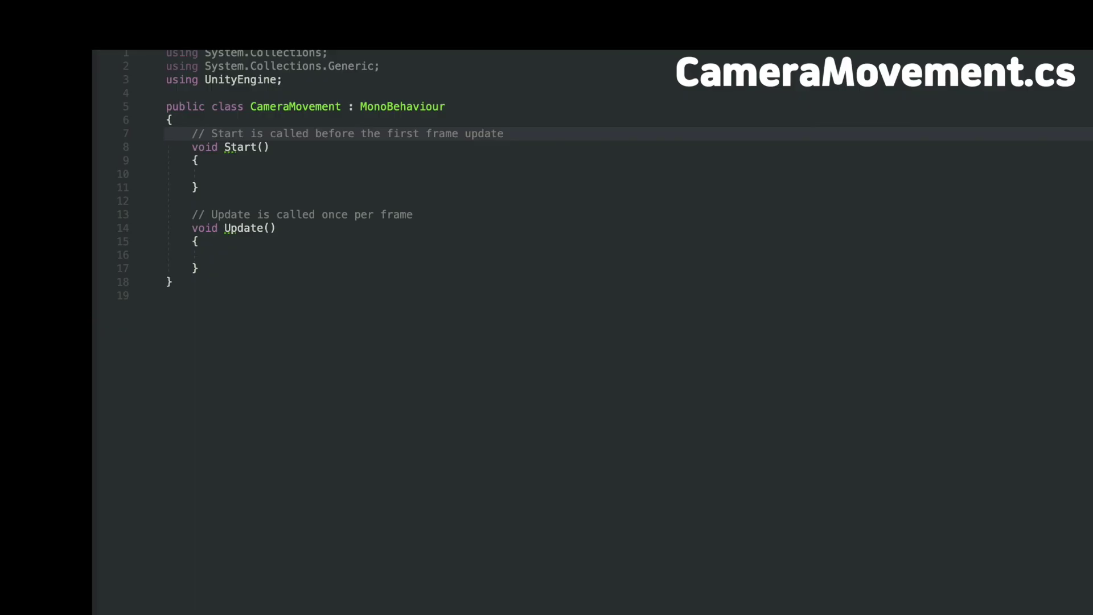
Add a Player GameObject field and offset float fields, replacing Start and Update with LateUpdate.
key("Return")
type("public")
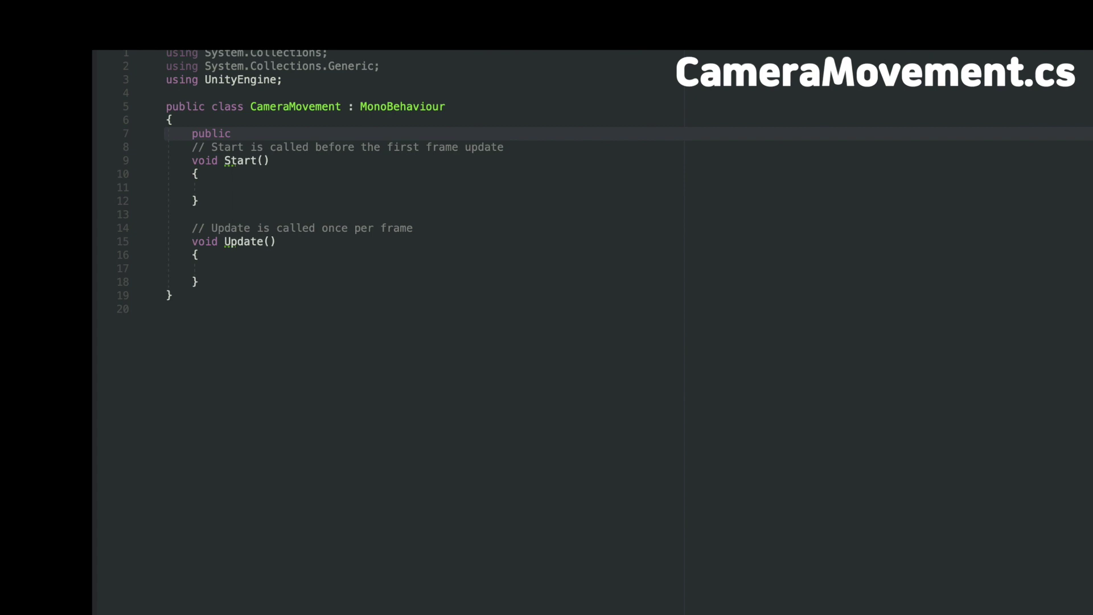
type(" GameObject Player;")
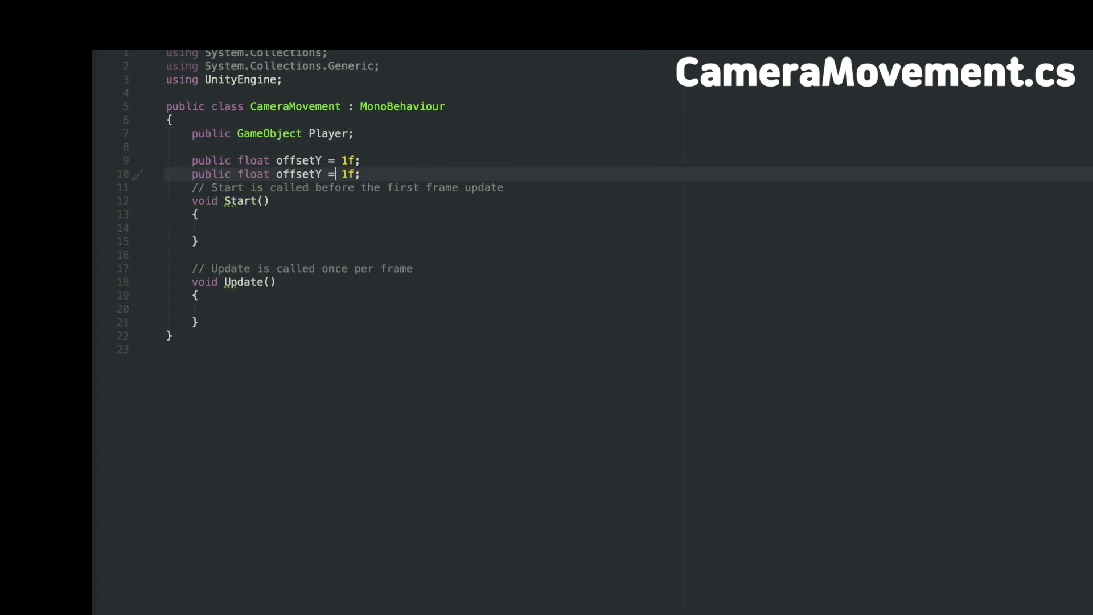
type("  public float offsetY = 1f; public float offsetY = 1f;offsetZ = -10f;")
key("Return")
left_click(338, 324)
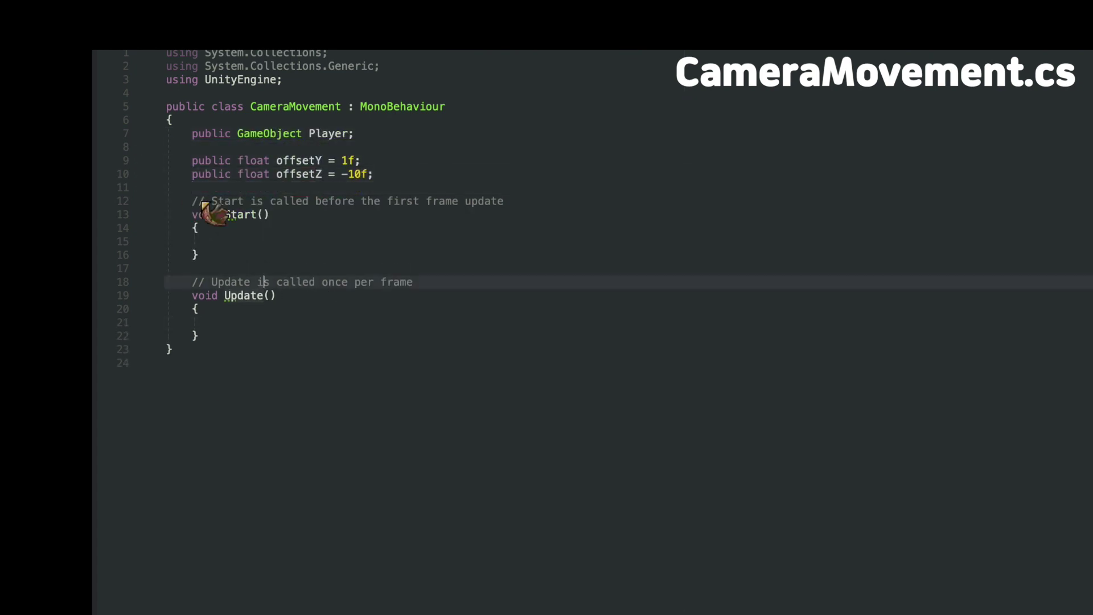
left_click_drag(187, 201, 337, 322)
type("lat")
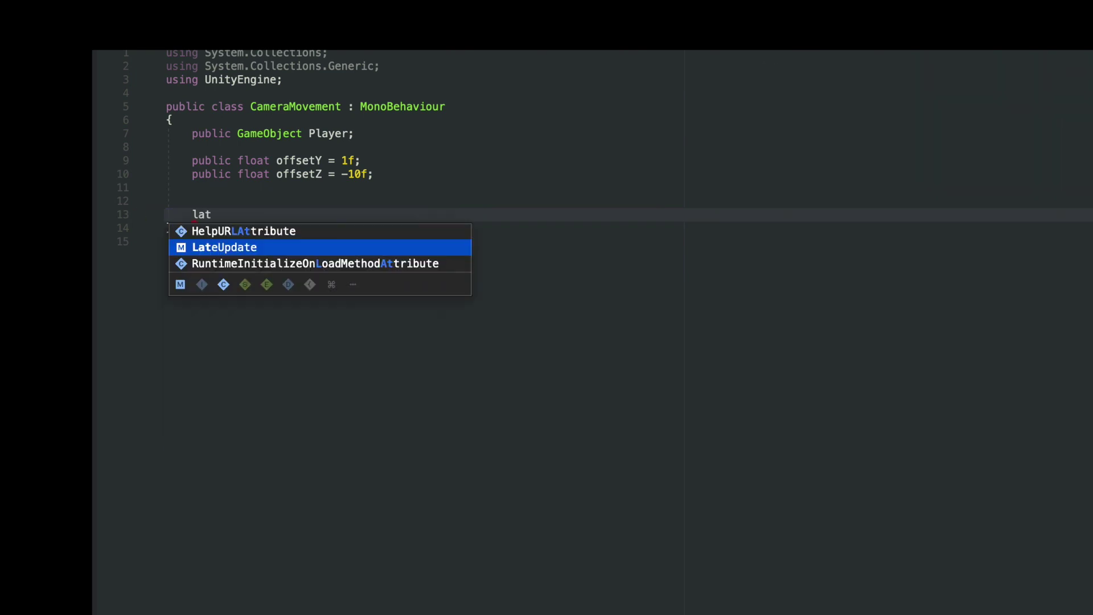
key("Return")
Build a Vector3 target from the player's position plus offsets and lerp the camera toward it.
left_click(192, 200)
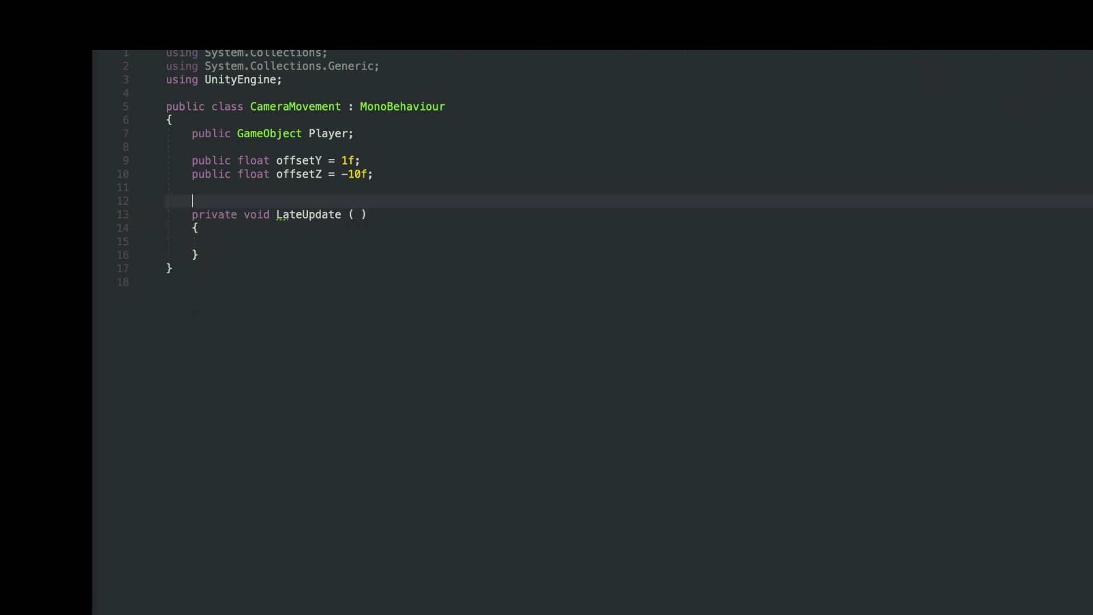
type("Vector3 target")
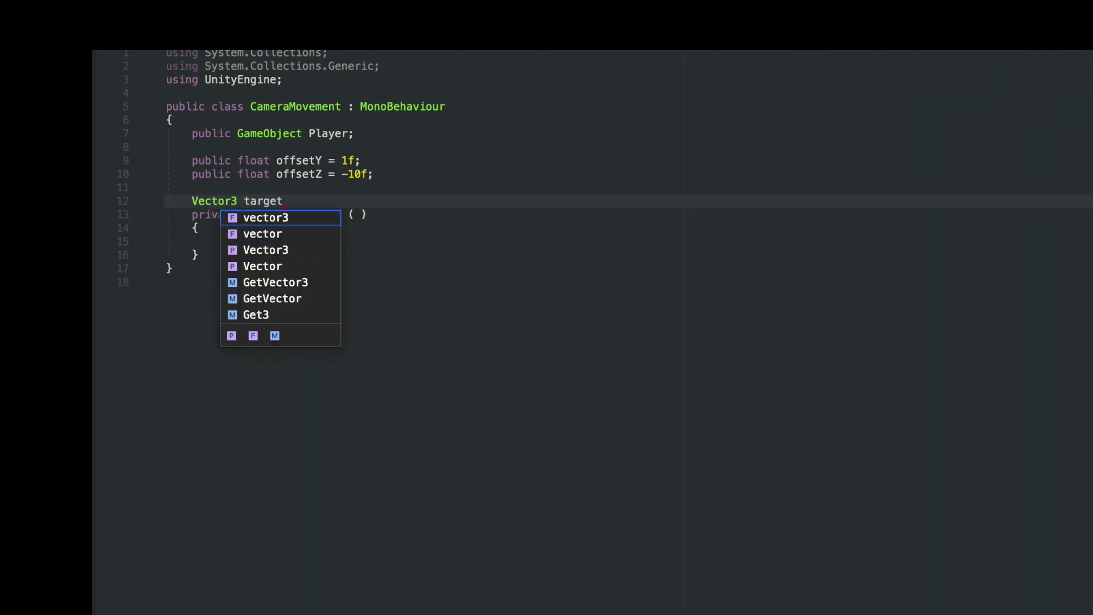
type(";")
left_click(218, 240)
type("target = new Vector3")
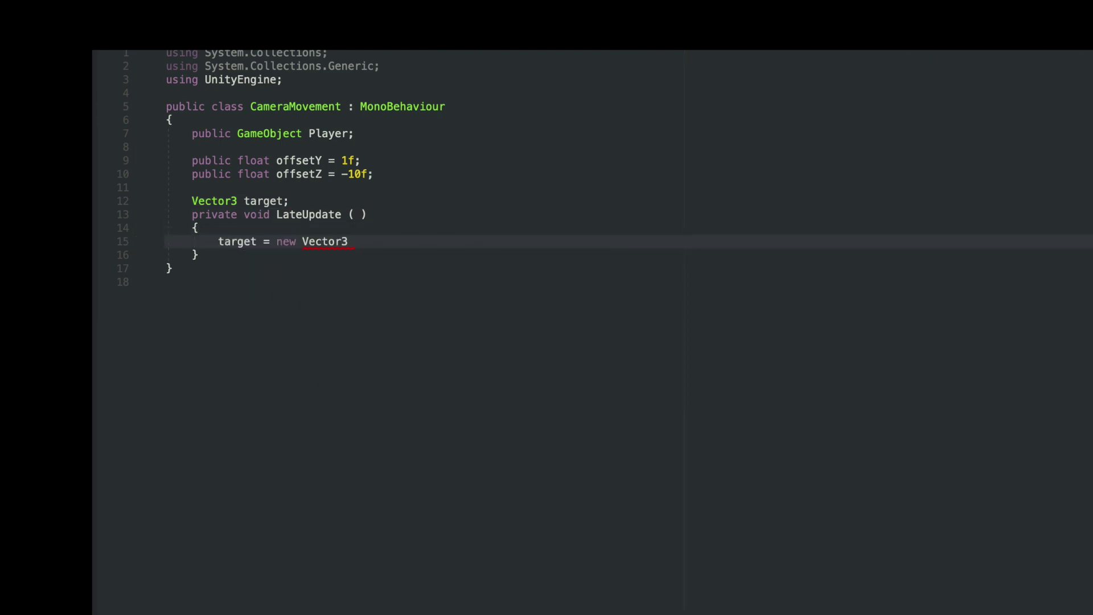
type("( Player.transform.position.x, Player.transform.position.y + offsetY ,")
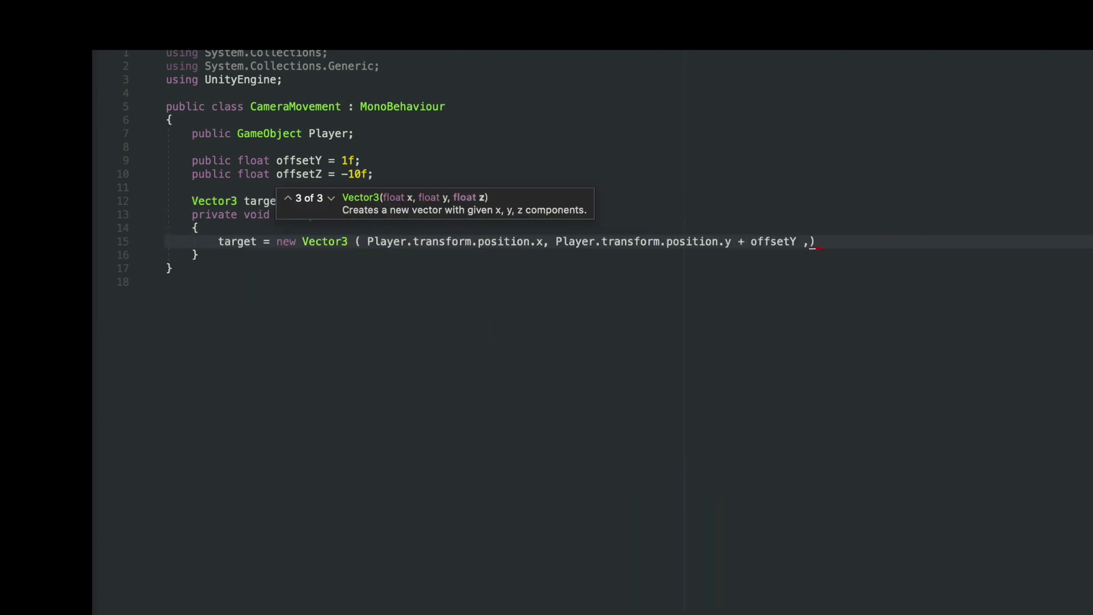
type(" Player.transform.position.z + offsetZ );")
key("Return")
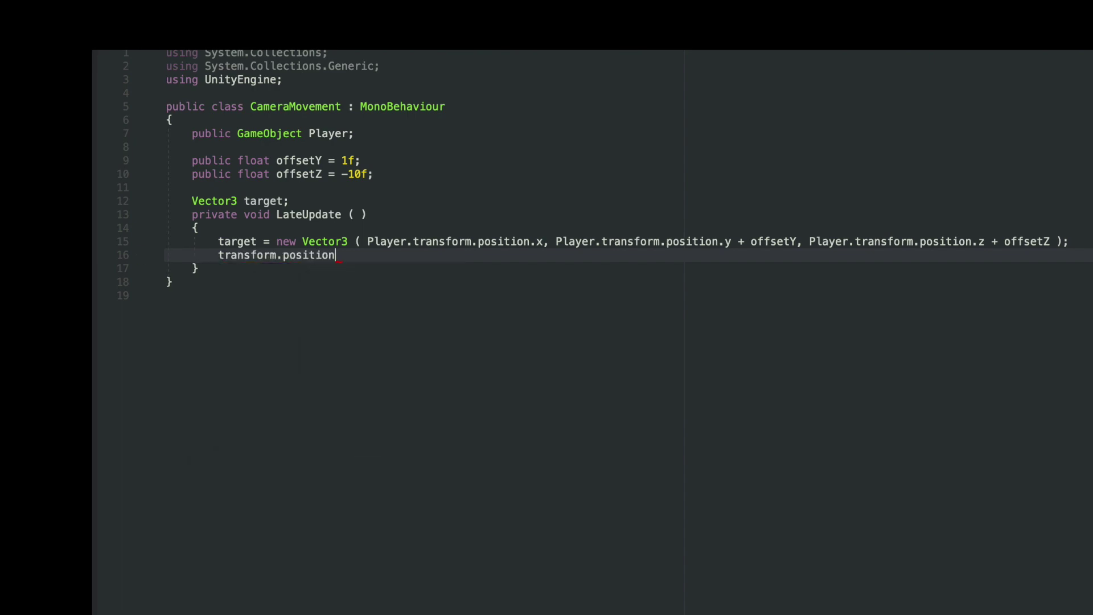
type("= Vector3.Lerp(transform.position, target , Time.deltaTime * s")
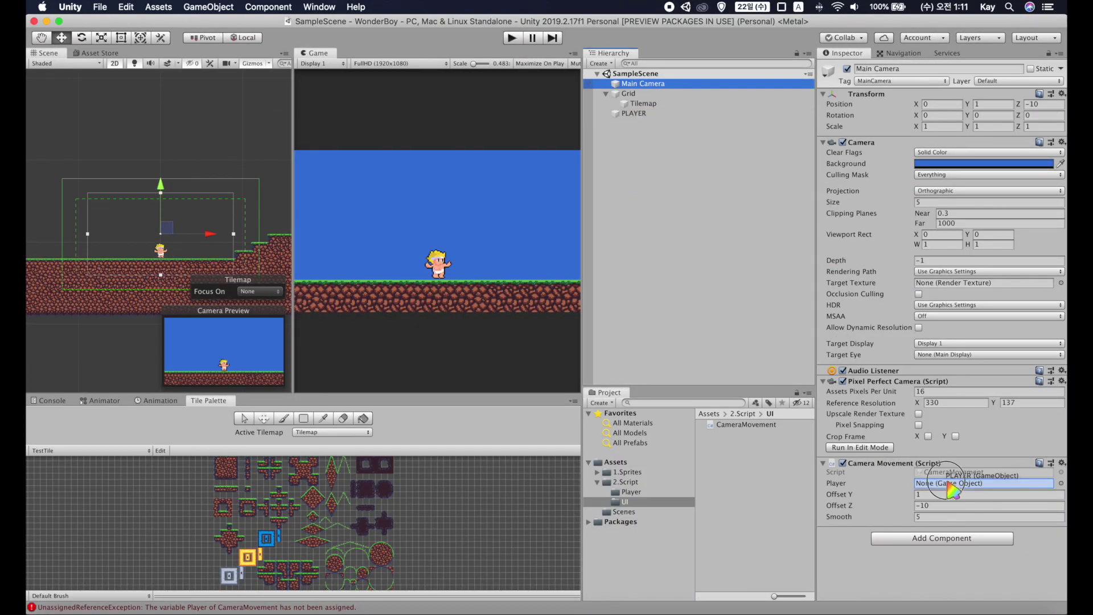
Assign PLAYER to the Camera Movement Player field and set Offset Y to 4.
left_click_drag(951, 488, 952, 483)
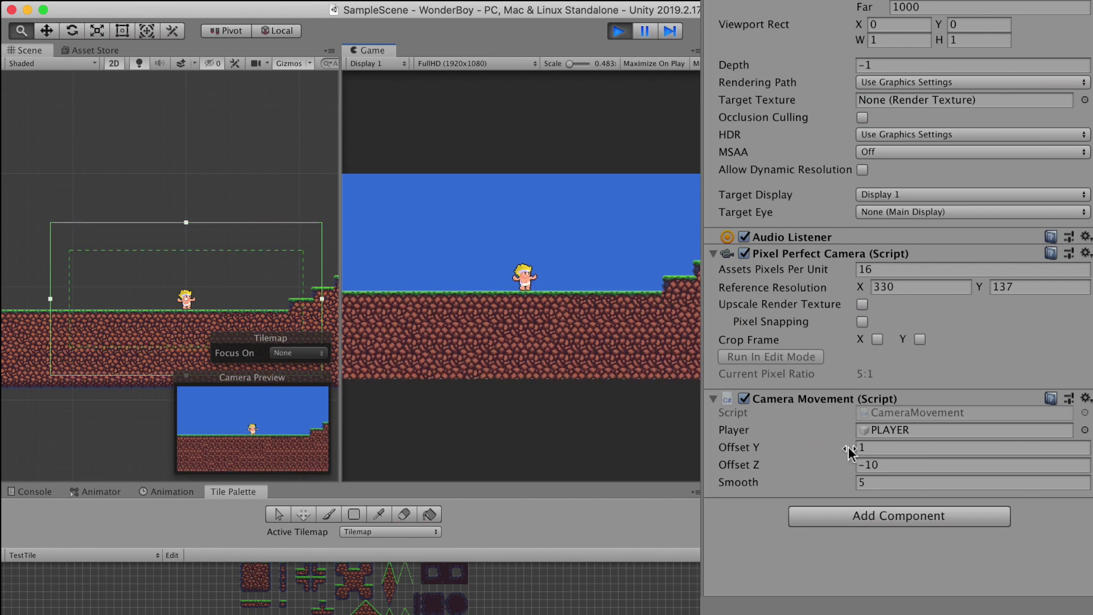
mouse_move(850, 452)
left_mouse_down()
mouse_move(934, 464)
mouse_move(939, 450)
left_mouse_up()
left_click(939, 449)
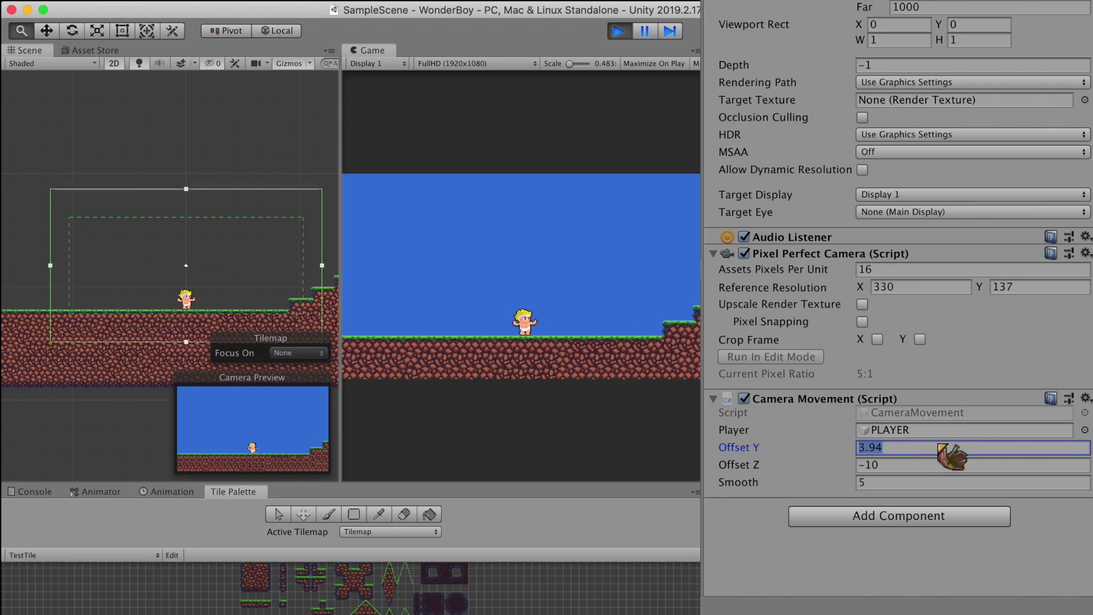
type("4")
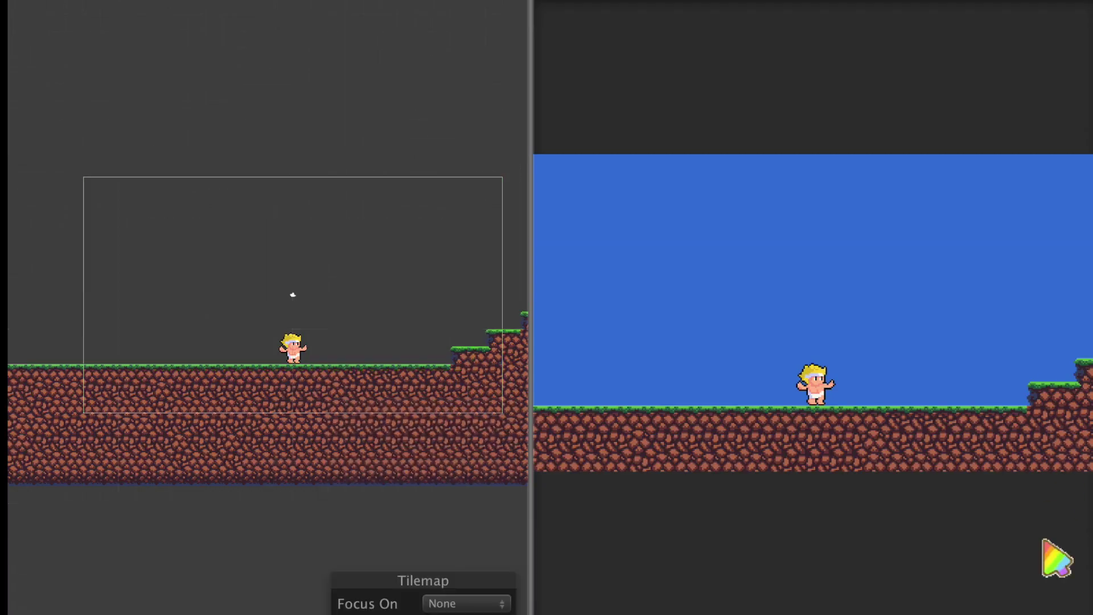
key("space")
key("Right")
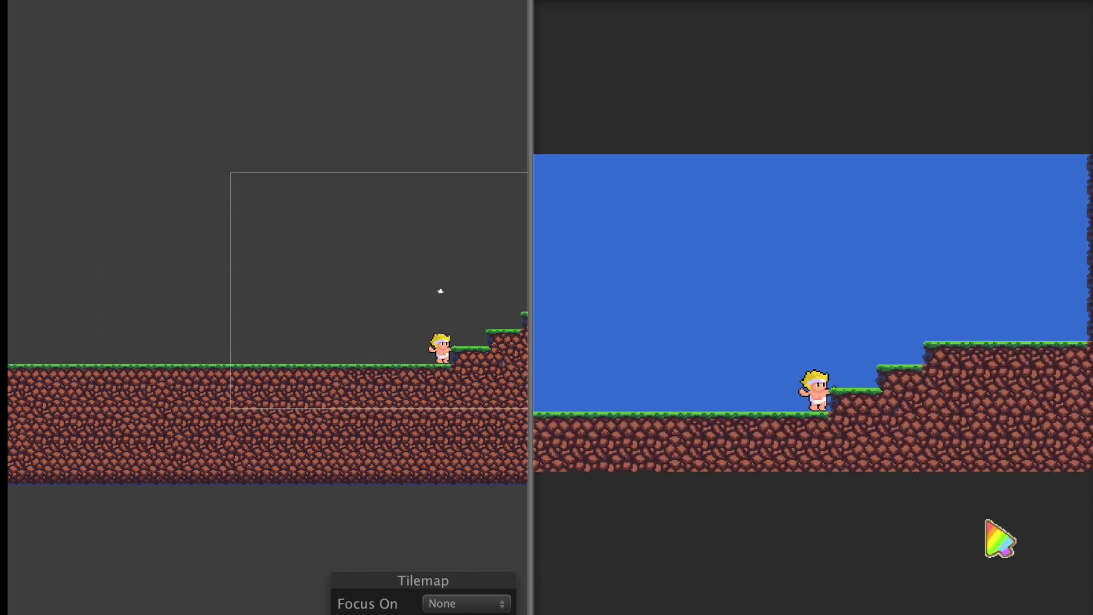
key("space")
key("Left")
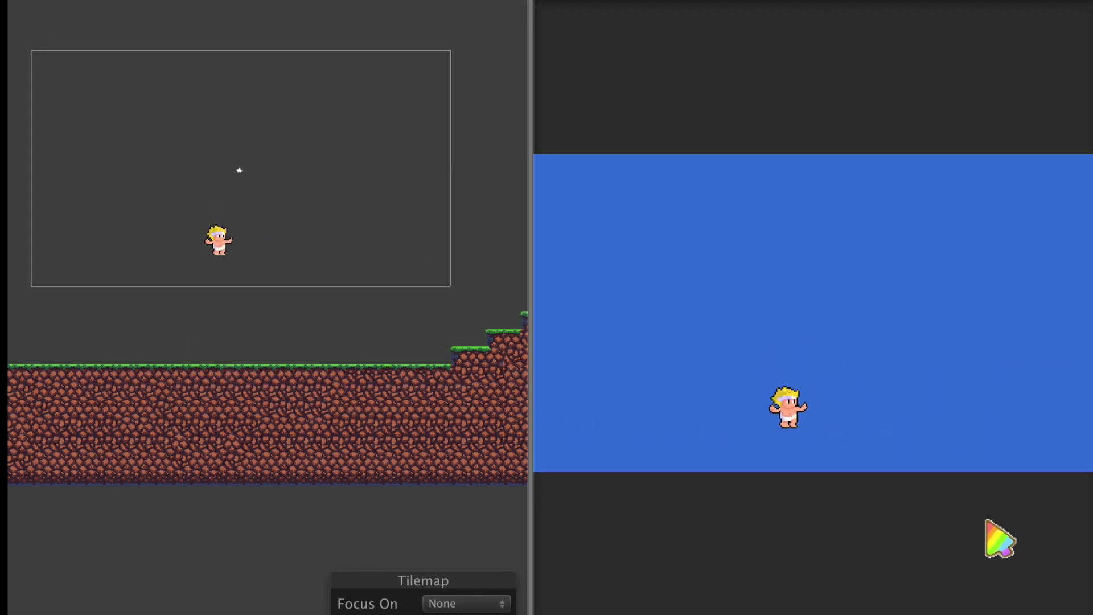
key("Right")
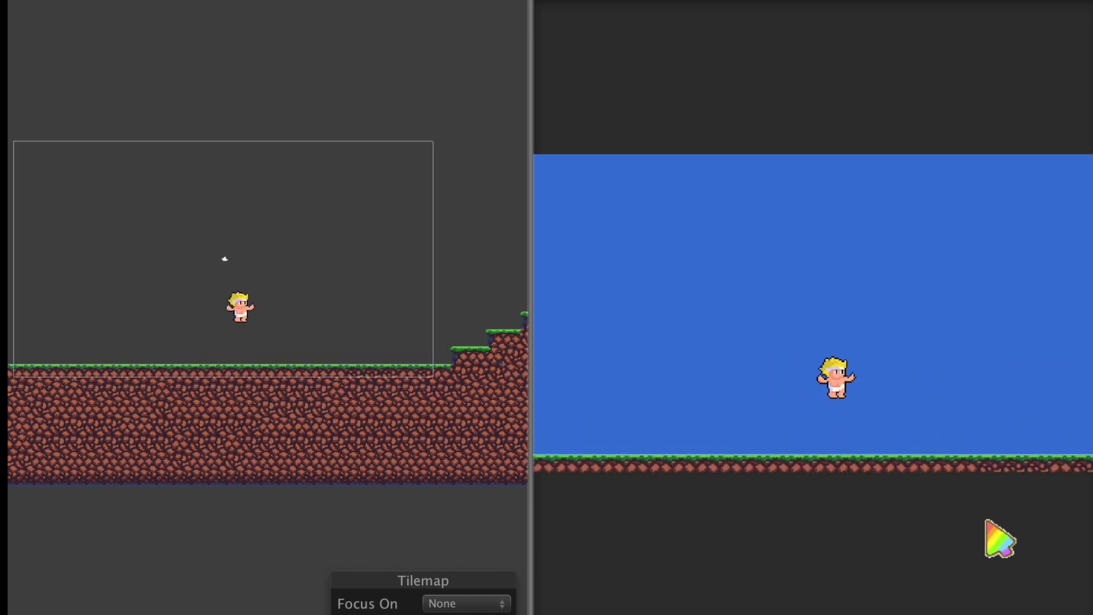
key("space")
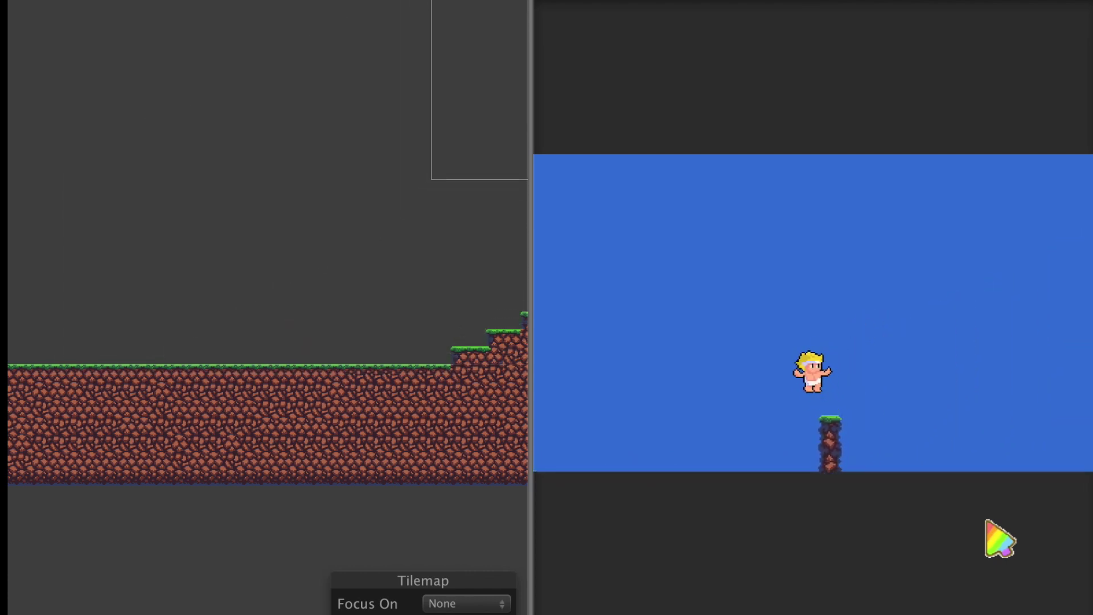
key("Left")
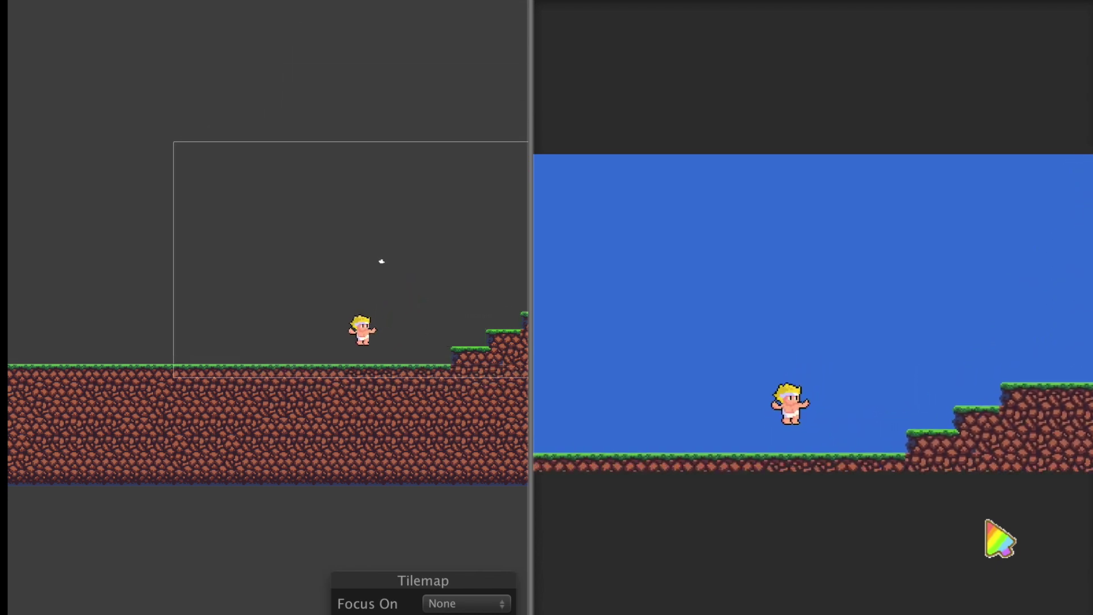
key("space")
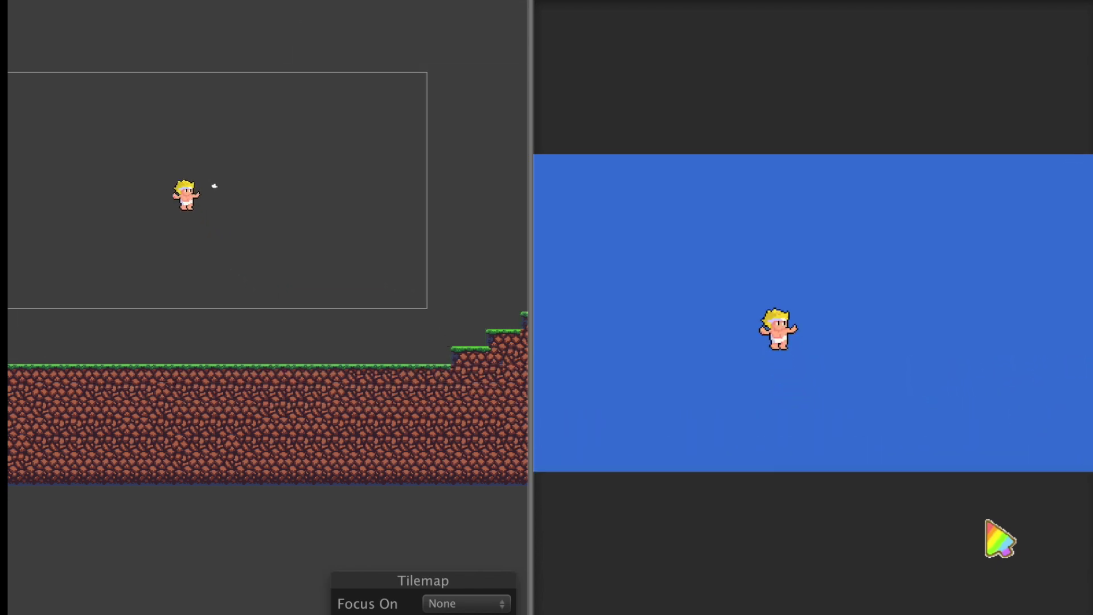